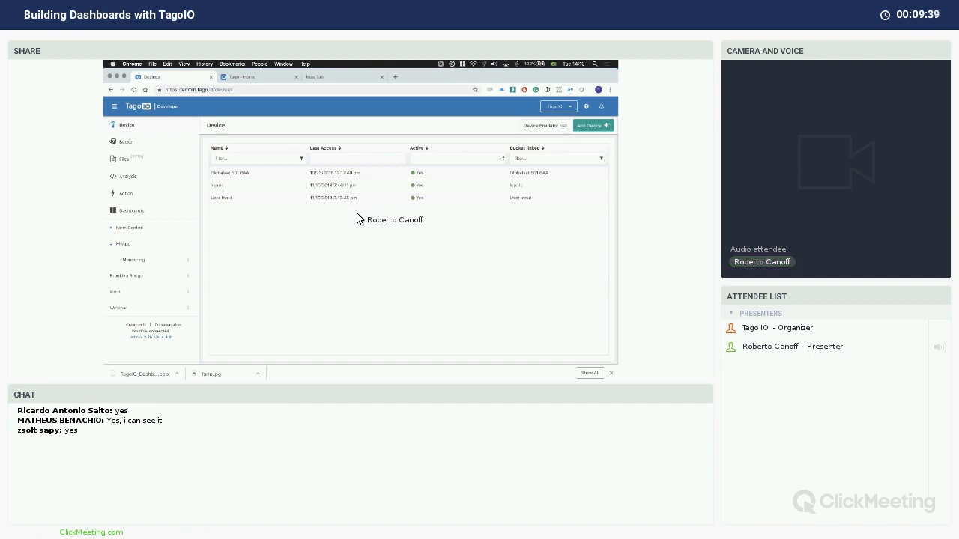
Look through the device types offered for a new device, from Custom Device to the LoRaWAN networks, and return to the device list
{"action": "left_click", "coordinate": [590, 127]}
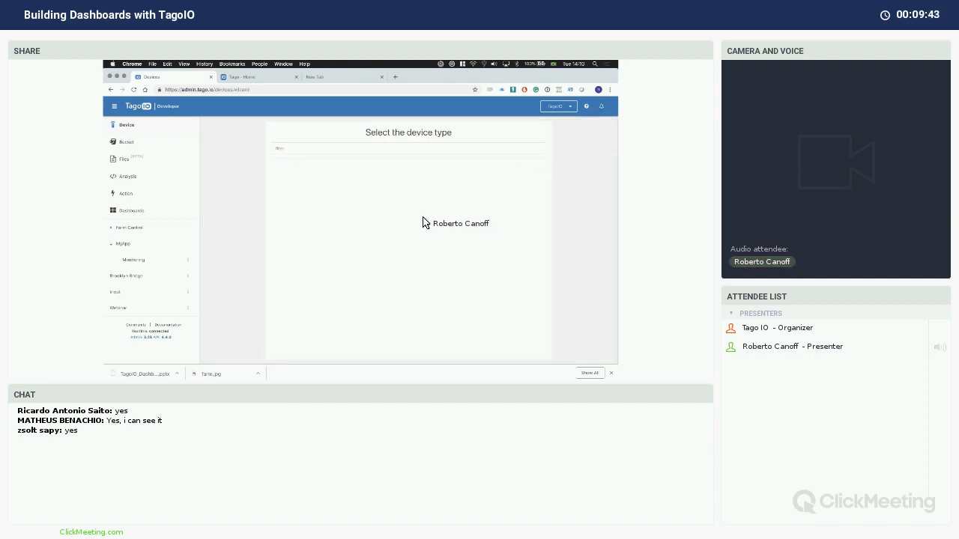
{"action": "scroll", "coordinate": [375, 311], "scroll_direction": "down", "scroll_amount": 5}
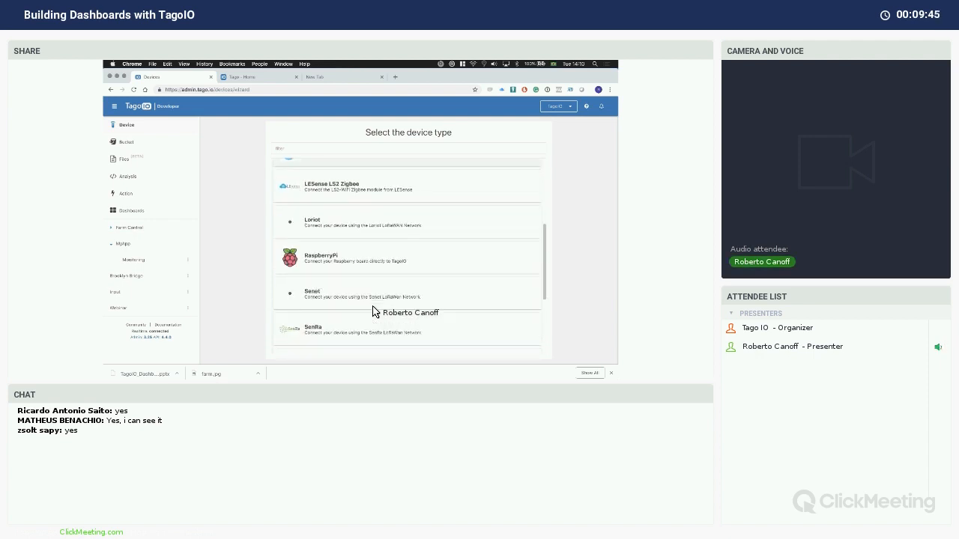
{"action": "scroll", "coordinate": [375, 310], "scroll_direction": "up", "scroll_amount": 4}
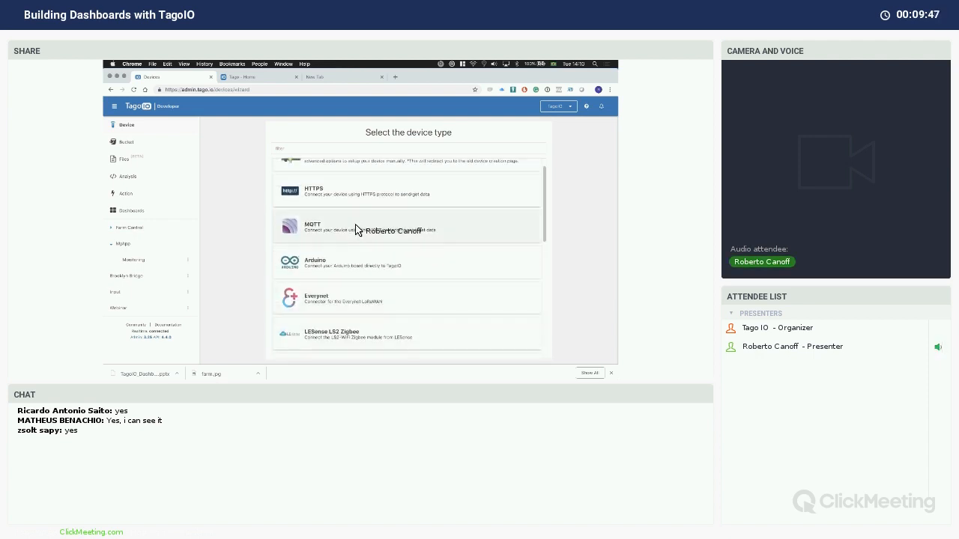
{"action": "scroll", "coordinate": [360, 228], "scroll_direction": "up", "scroll_amount": 1}
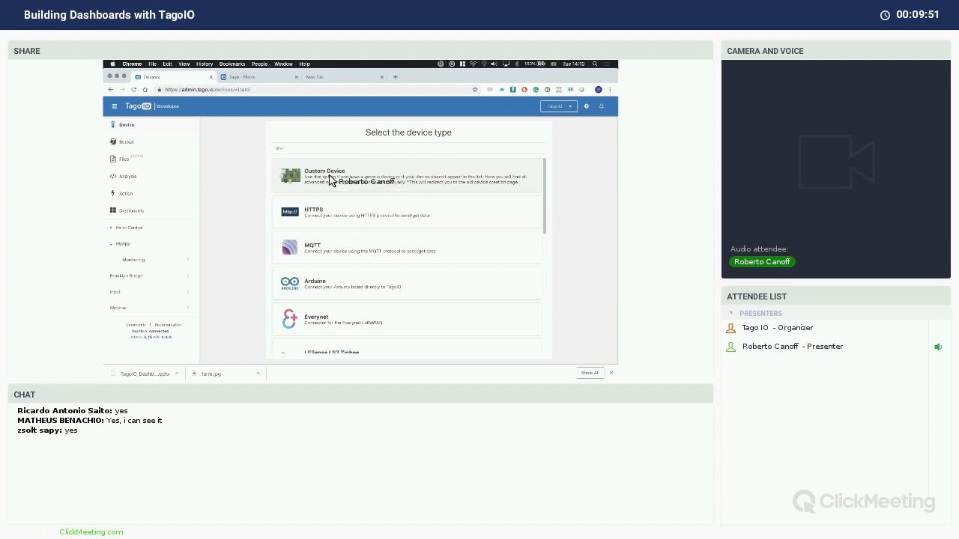
{"action": "left_click", "coordinate": [153, 132]}
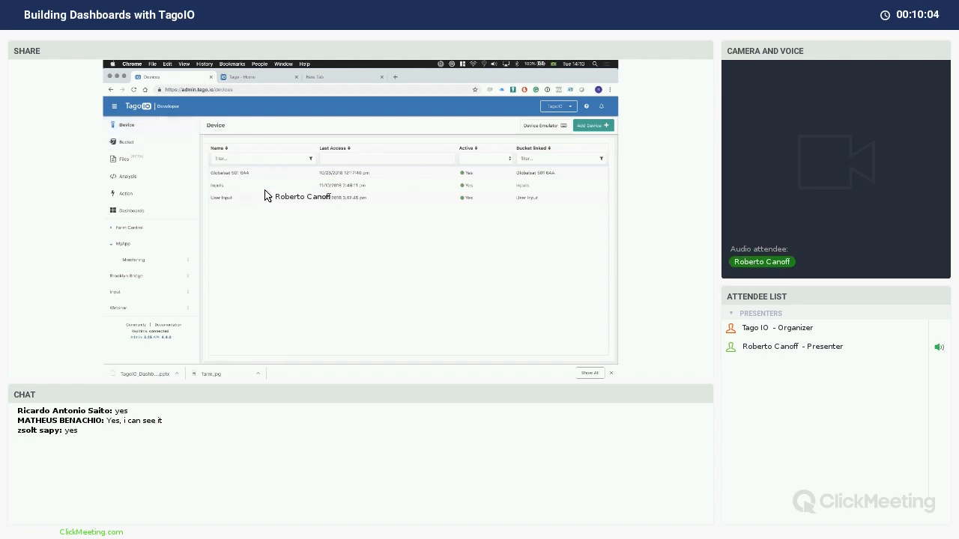
Examine the User Input bucket's variables, sharing and backup settings, and return to the device list
{"action": "left_click", "coordinate": [143, 148]}
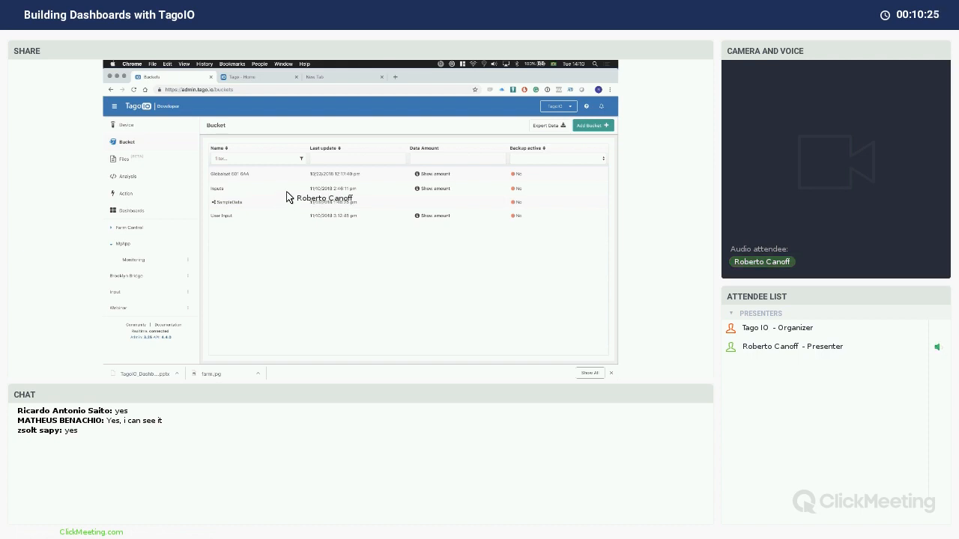
{"action": "left_click", "coordinate": [221, 216]}
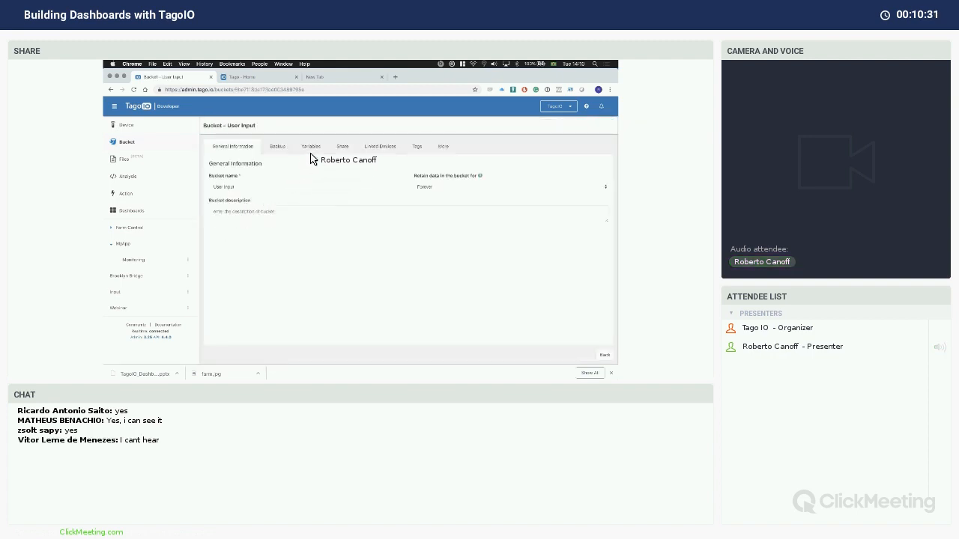
{"action": "left_click", "coordinate": [312, 149]}
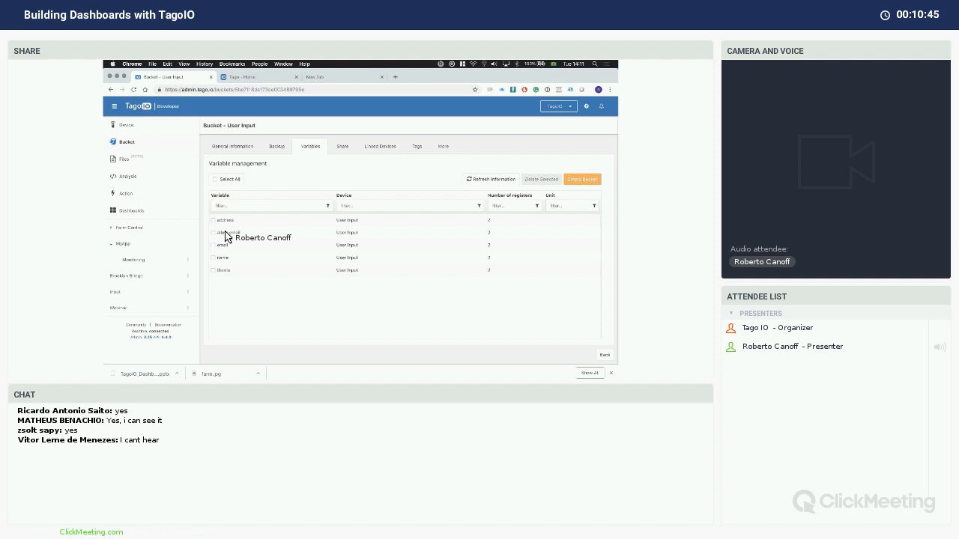
{"action": "left_click", "coordinate": [342, 148]}
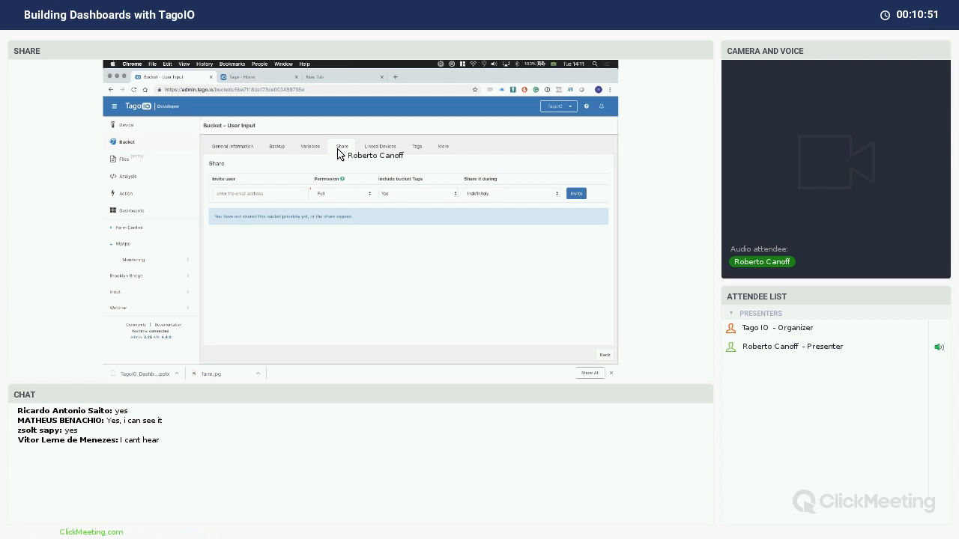
{"action": "left_click", "coordinate": [275, 146]}
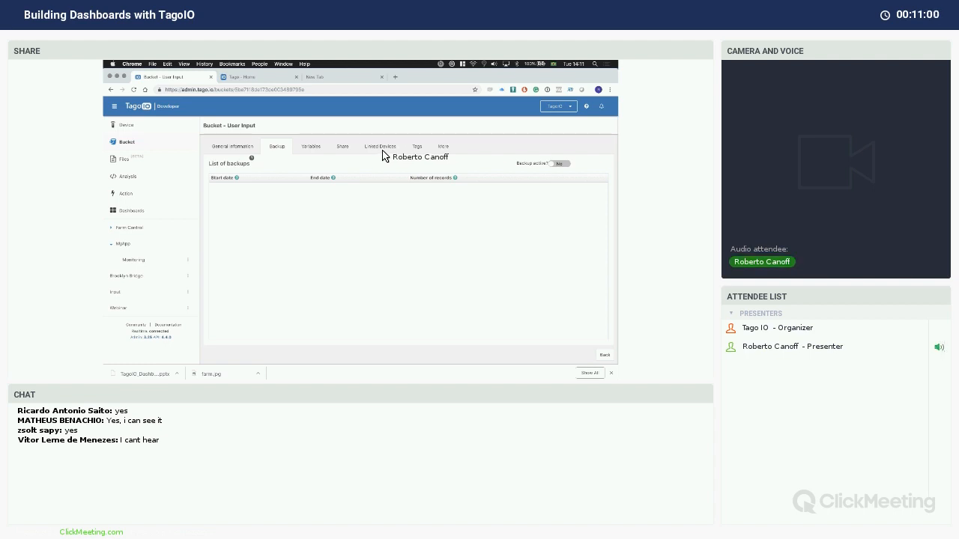
{"action": "left_click", "coordinate": [153, 146]}
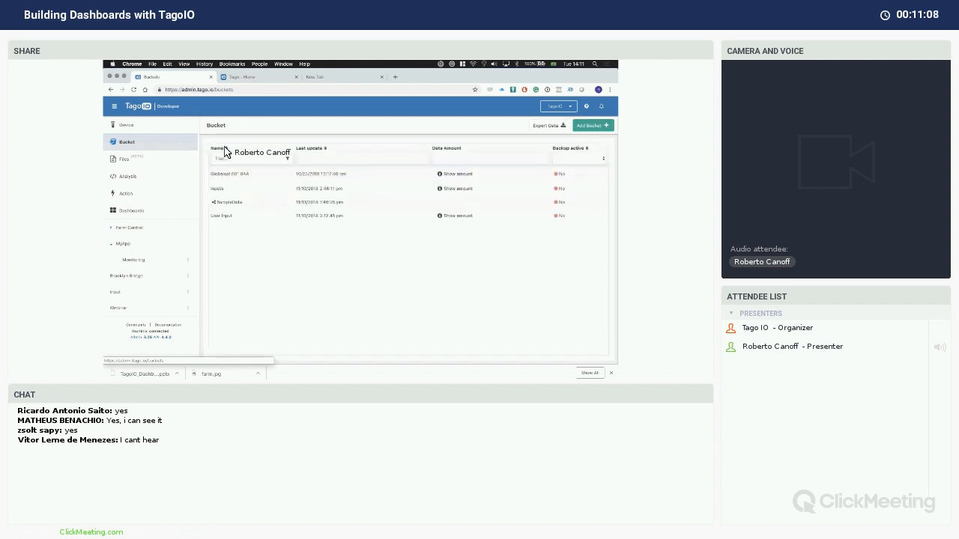
{"action": "left_click", "coordinate": [160, 125]}
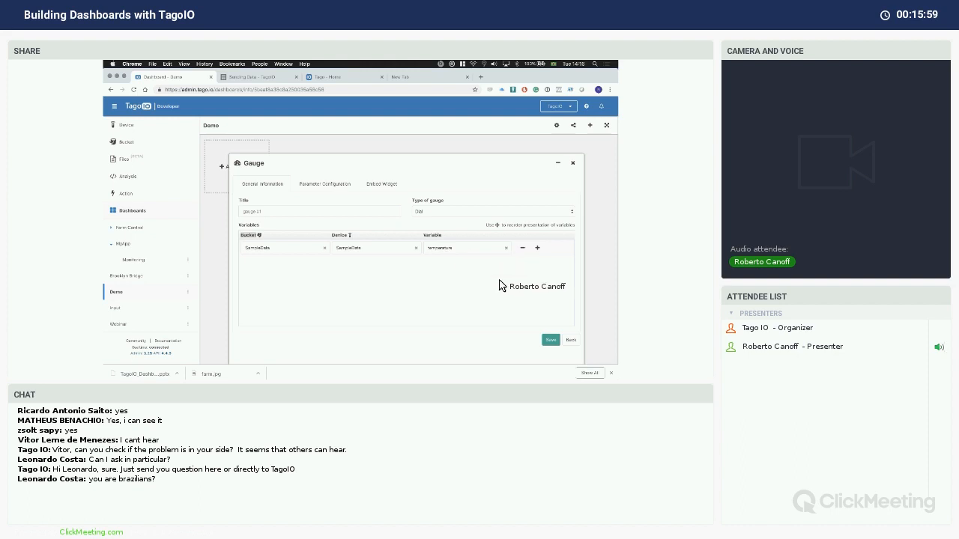
Save the dial gauge for the SampleData temperature variable and enlarge the widget on the Demo dashboard
{"action": "left_click", "coordinate": [549, 340]}
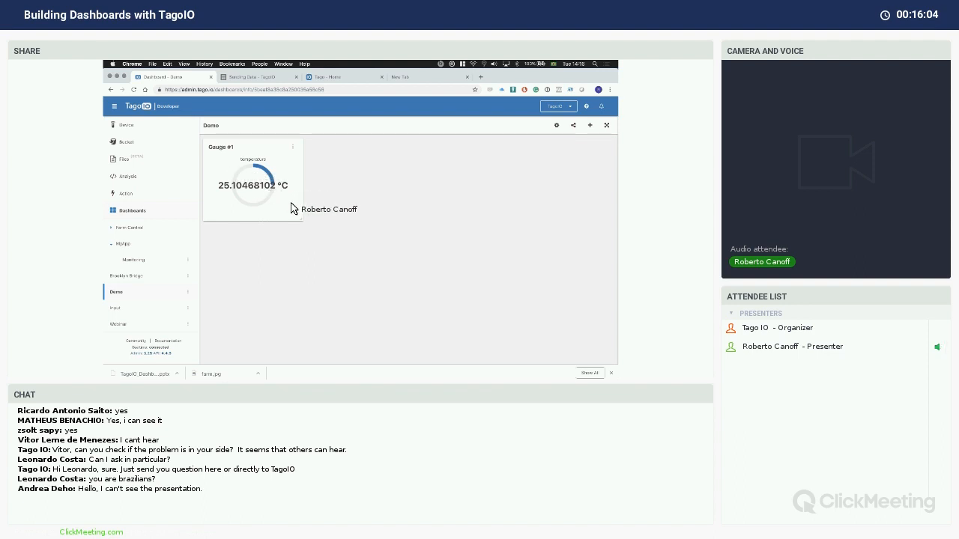
{"action": "left_click_drag", "start_coordinate": [302, 222], "coordinate": [320, 250]}
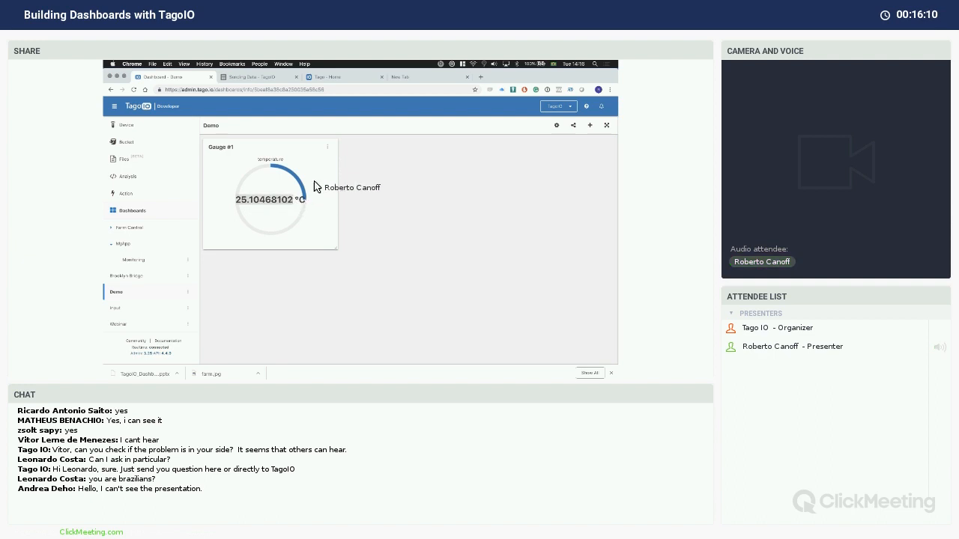
Set the temperature gauge's number format to 0.0 and save the widget
{"action": "left_click", "coordinate": [328, 148]}
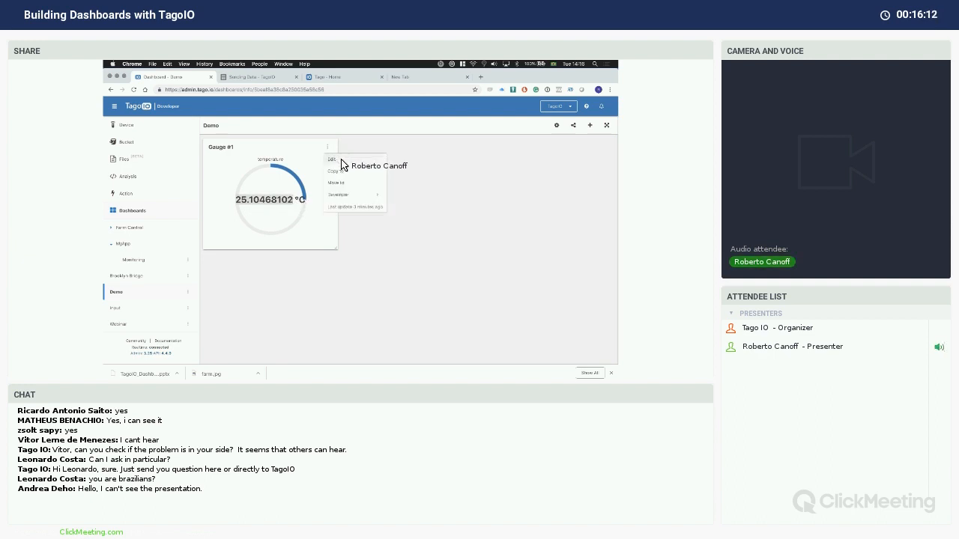
{"action": "left_click", "coordinate": [331, 160]}
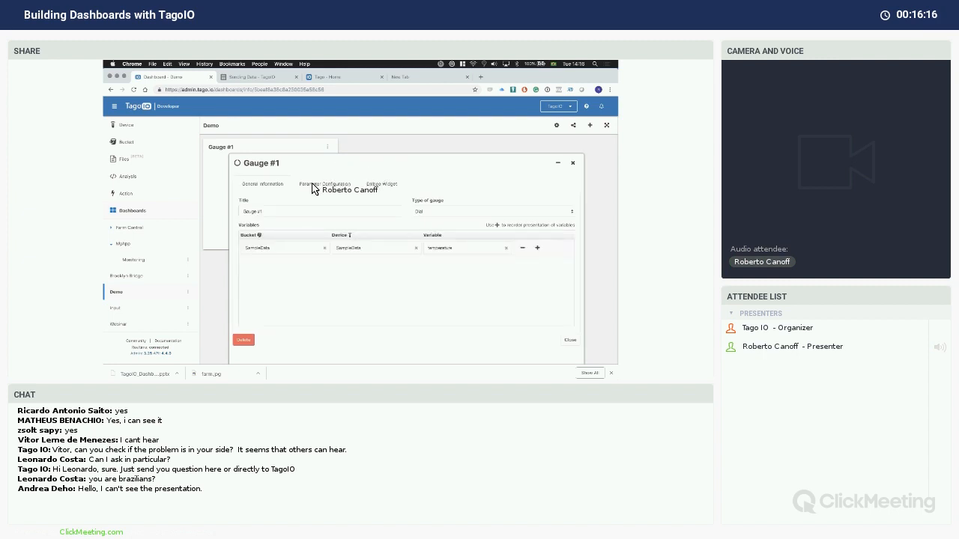
{"action": "left_click", "coordinate": [312, 187]}
{"action": "left_click", "coordinate": [381, 264]}
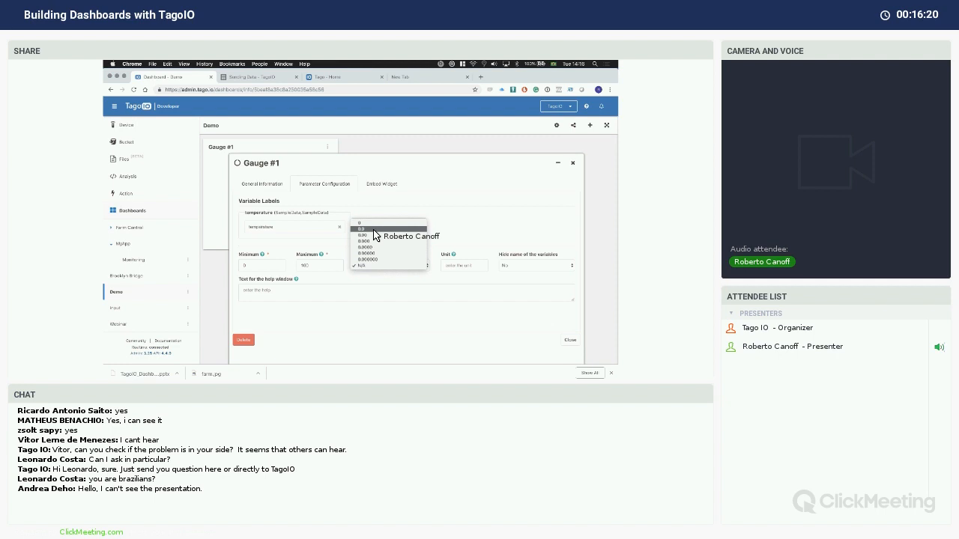
{"action": "left_click", "coordinate": [374, 229]}
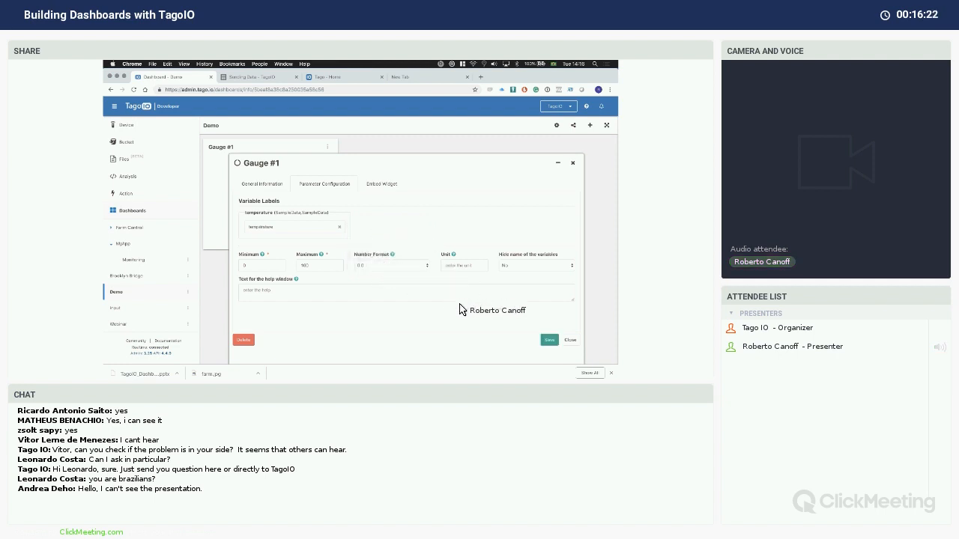
{"action": "left_click", "coordinate": [548, 341]}
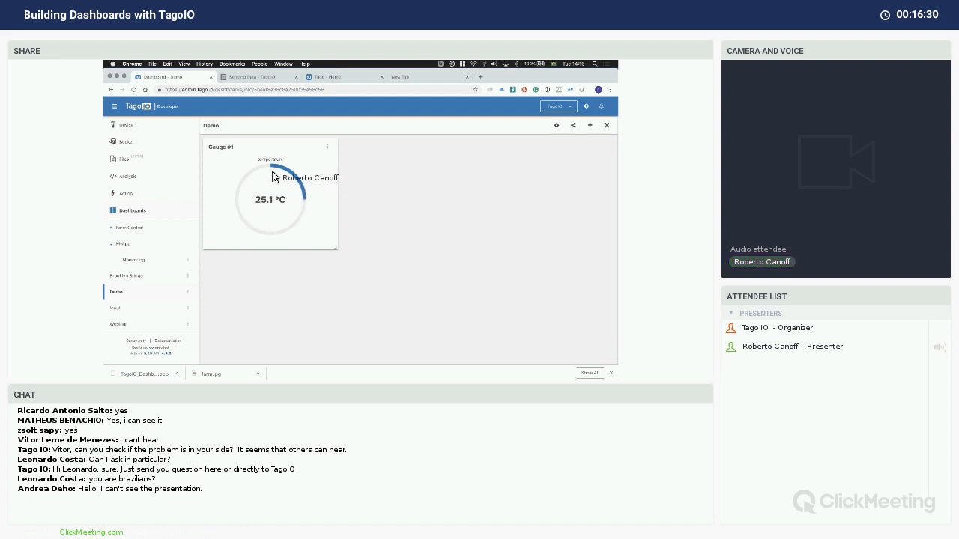
Change the temperature gauge's type to Angular and save the widget
{"action": "left_click", "coordinate": [327, 153]}
{"action": "left_click", "coordinate": [335, 165]}
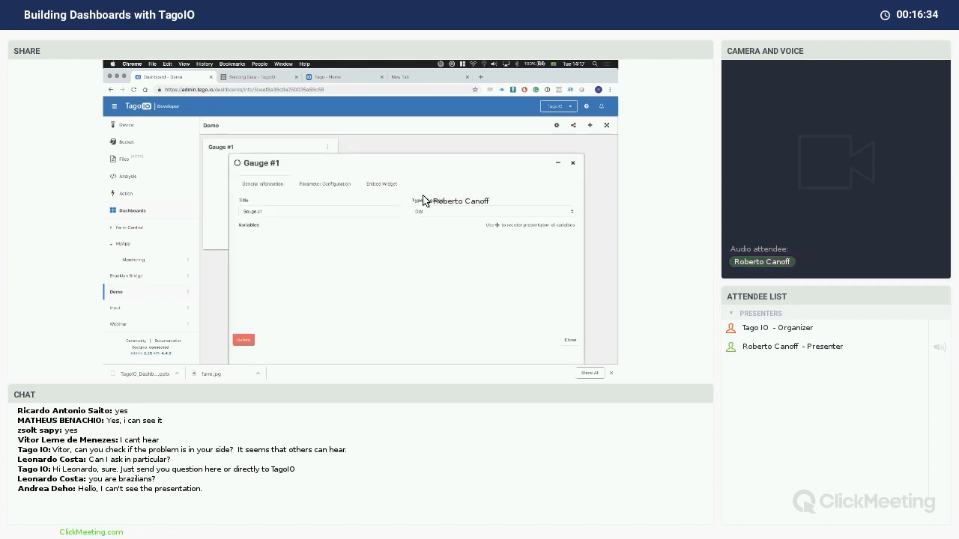
{"action": "left_click", "coordinate": [436, 211]}
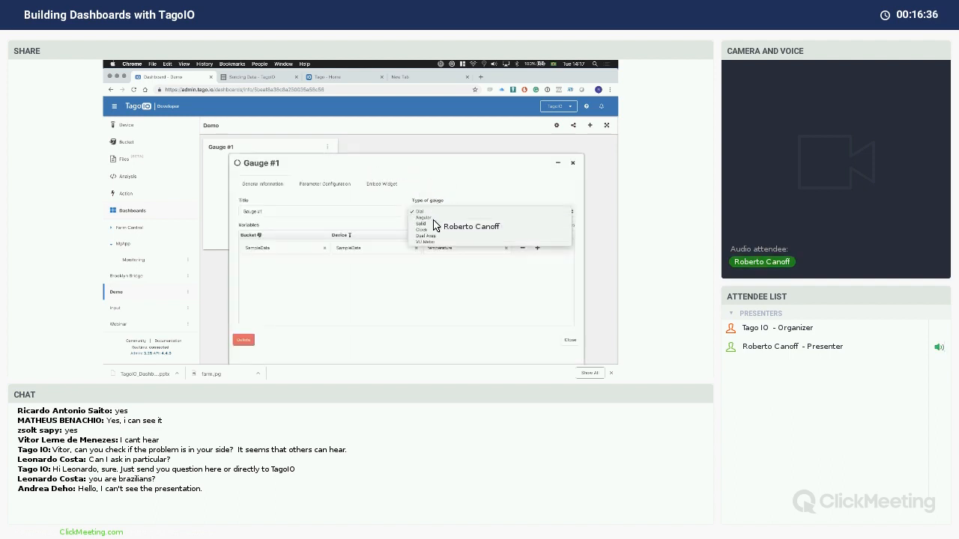
{"action": "left_click", "coordinate": [433, 218]}
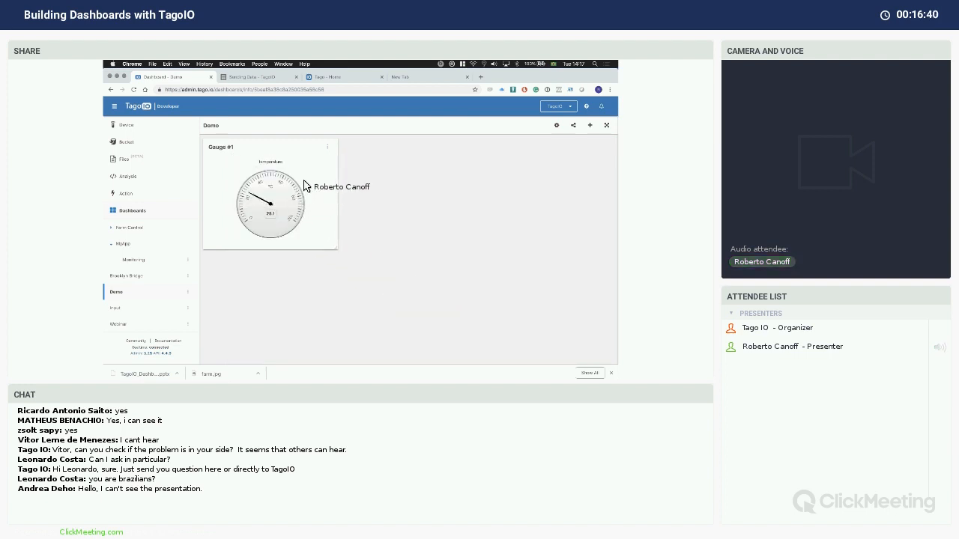
Change the temperature gauge's type to Solid, save it, and shrink the widget on the dashboard
{"action": "left_click", "coordinate": [326, 148]}
{"action": "left_click", "coordinate": [335, 162]}
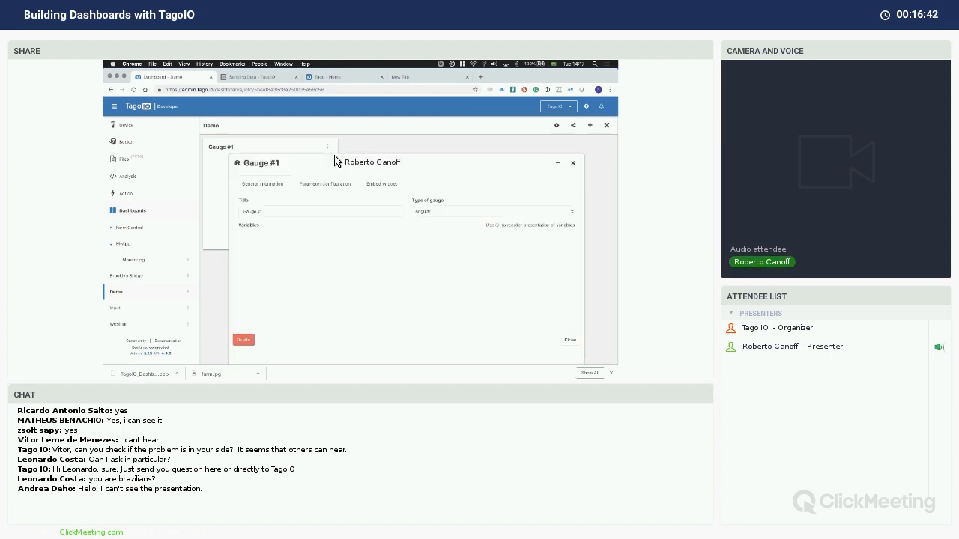
{"action": "left_click", "coordinate": [427, 212]}
{"action": "left_click", "coordinate": [432, 222]}
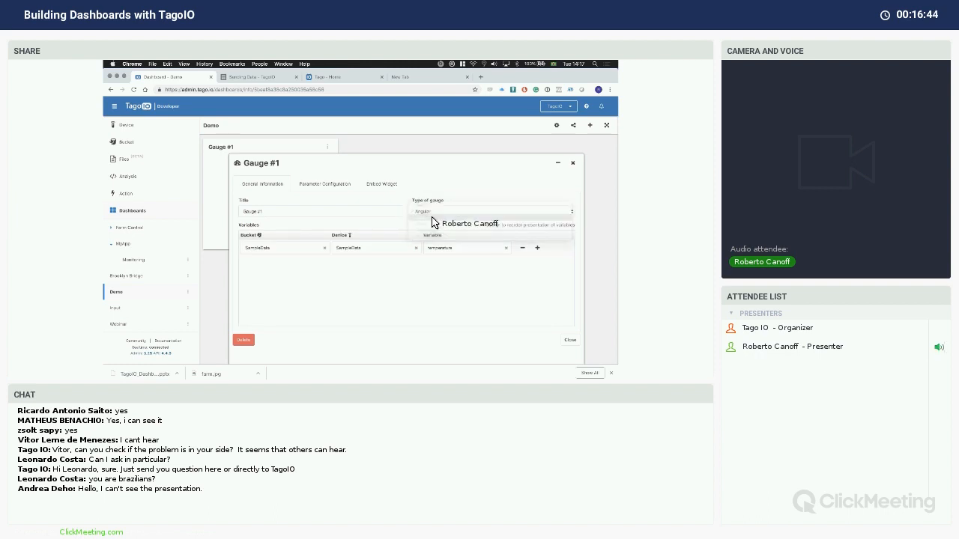
{"action": "left_click", "coordinate": [551, 341]}
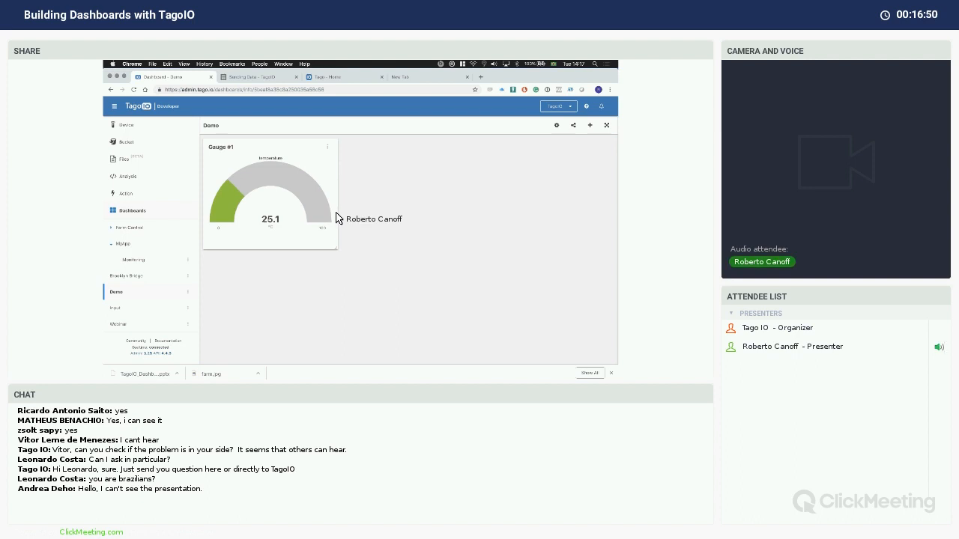
{"action": "left_click_drag", "start_coordinate": [337, 250], "coordinate": [306, 233]}
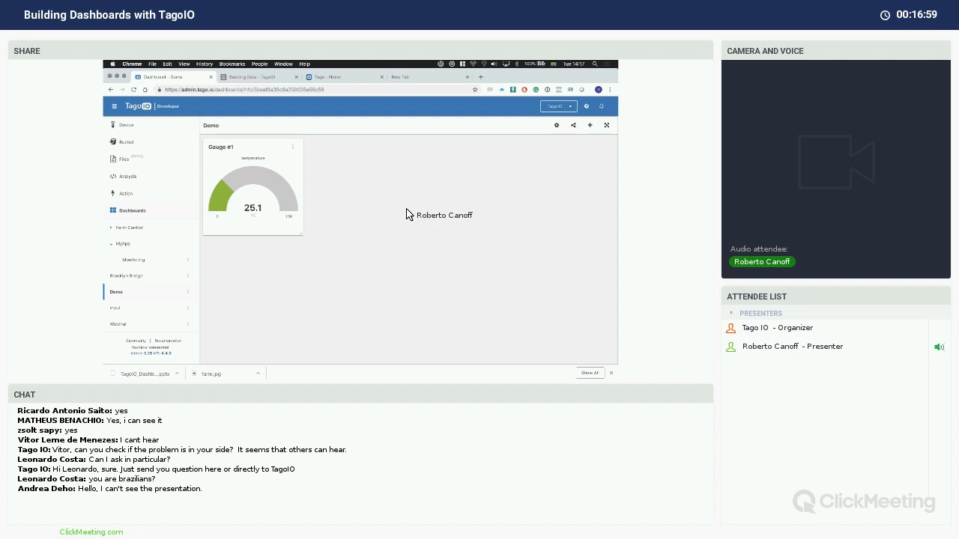
Add a Display widget to the Demo dashboard showing the temperature variable from the SampleData bucket
{"action": "left_click", "coordinate": [588, 125]}
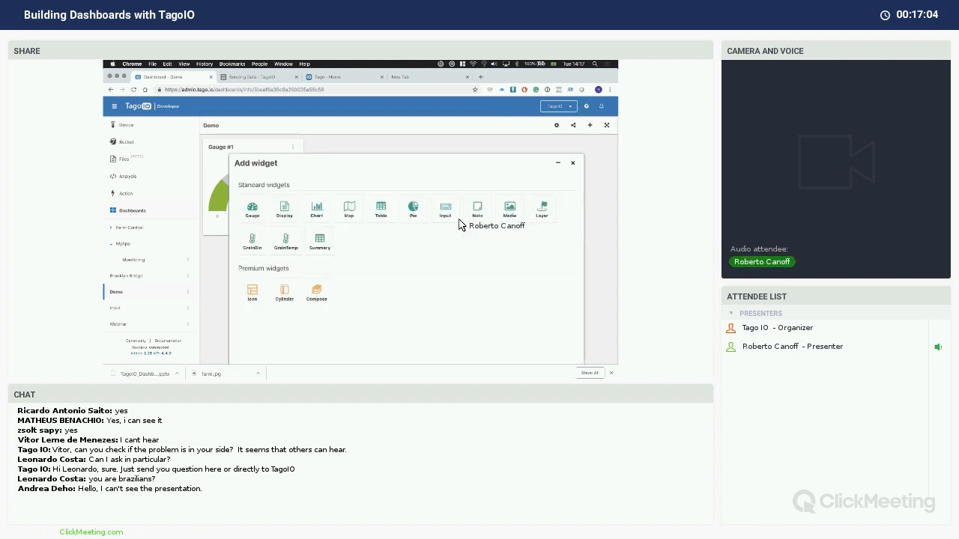
{"action": "left_click", "coordinate": [285, 212]}
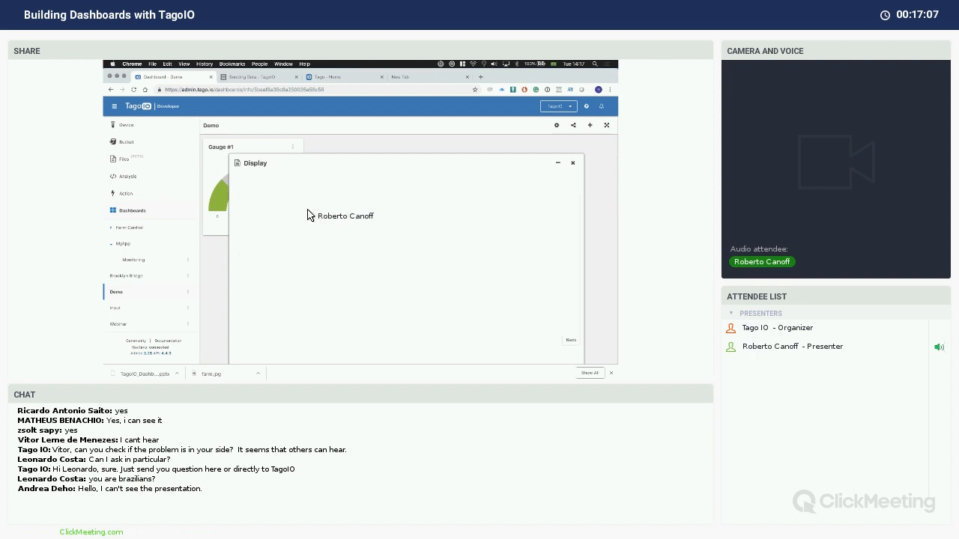
{"action": "left_click", "coordinate": [283, 248]}
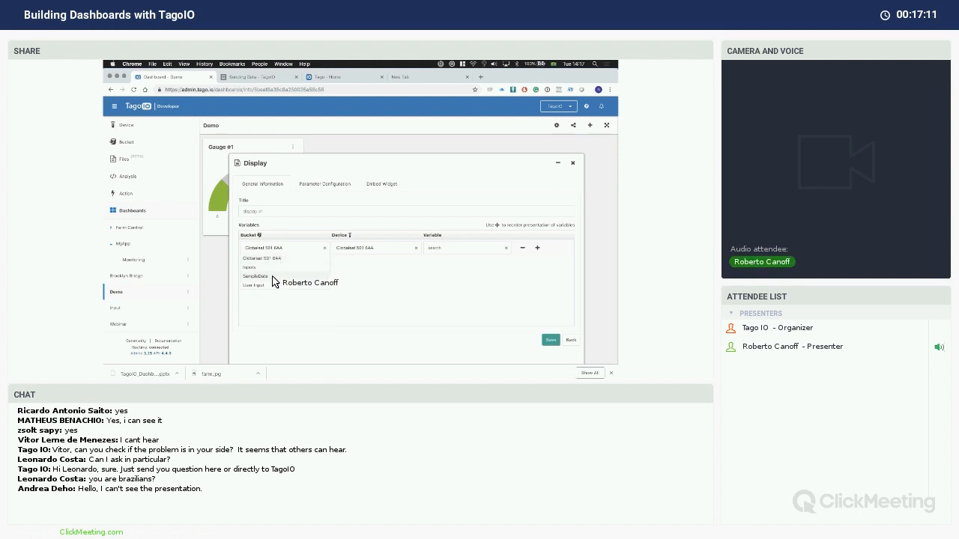
{"action": "left_click", "coordinate": [272, 277]}
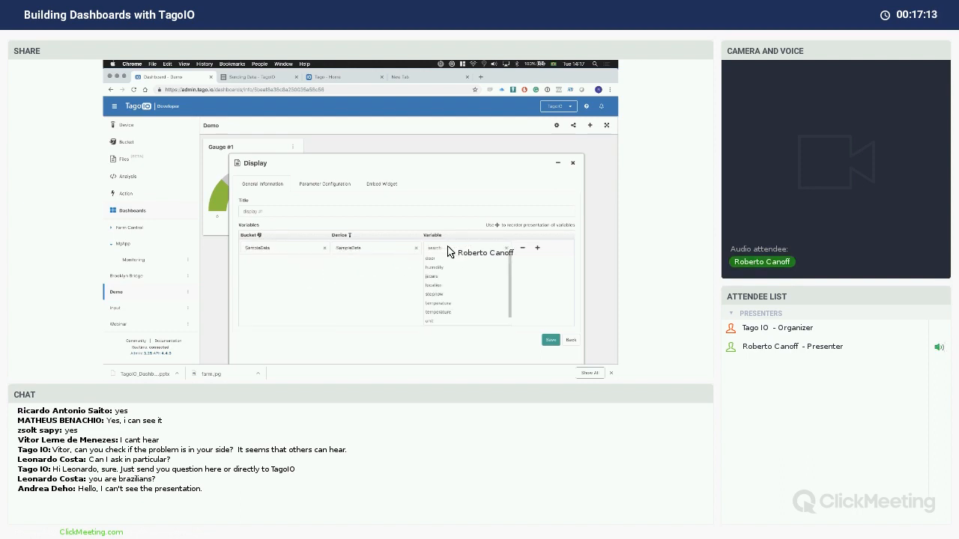
{"action": "type", "text": "temp"}
{"action": "left_click", "coordinate": [444, 259]}
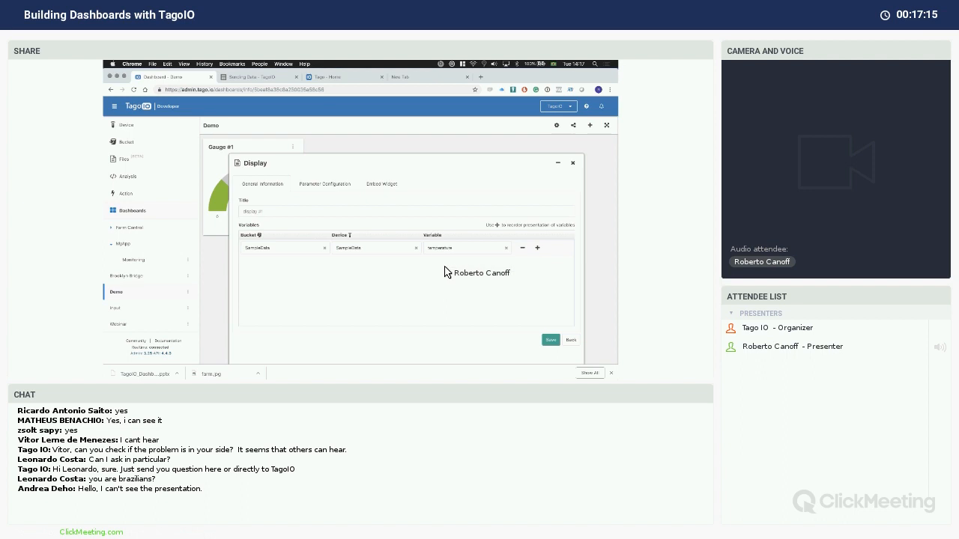
{"action": "left_click", "coordinate": [550, 341]}
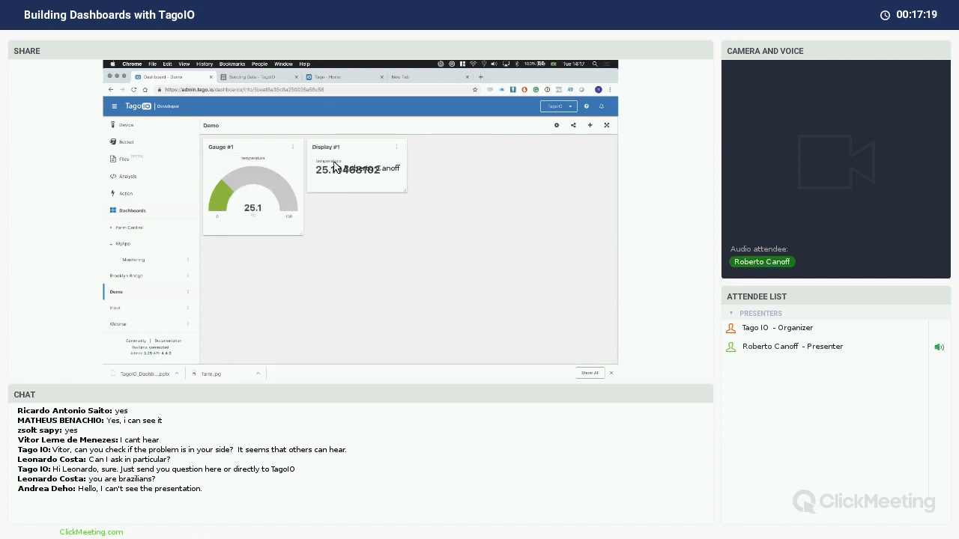
Start a new Chart widget on the Demo dashboard and assign it the temperature variable from the SampleData bucket
{"action": "left_click", "coordinate": [590, 128]}
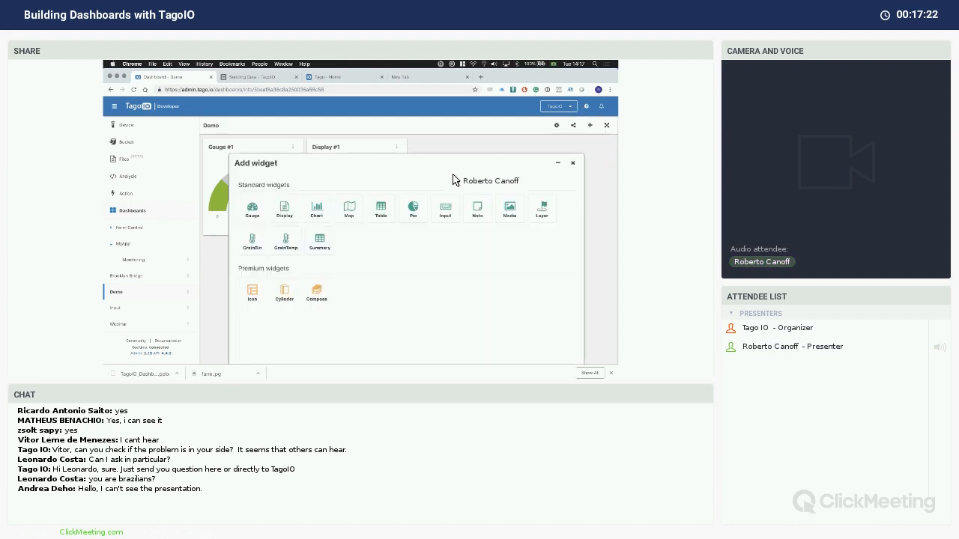
{"action": "left_click", "coordinate": [318, 210]}
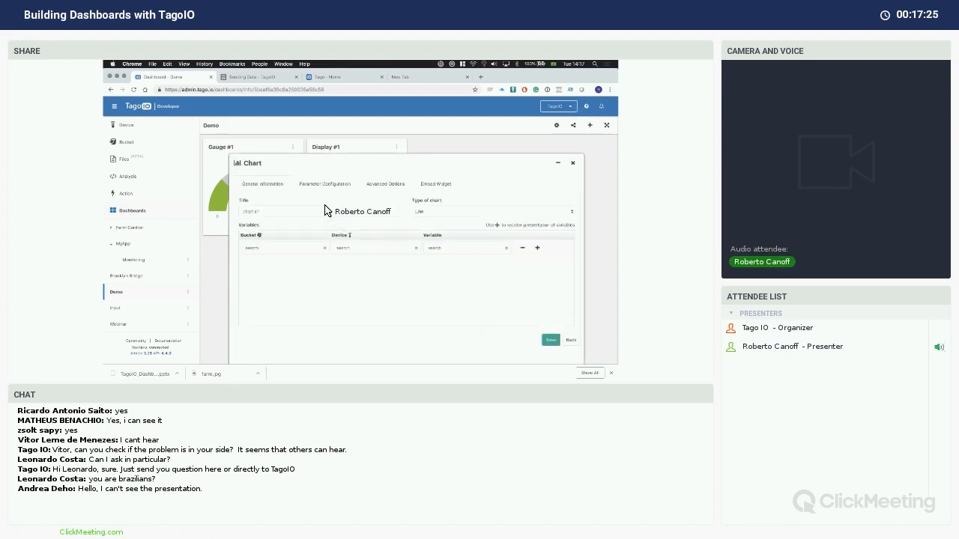
{"action": "left_click", "coordinate": [285, 249]}
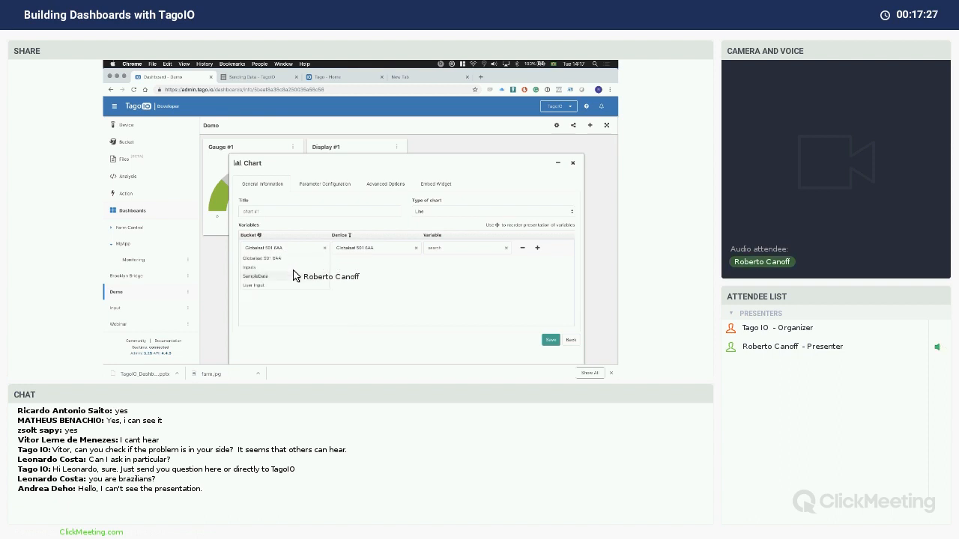
{"action": "left_click", "coordinate": [270, 280]}
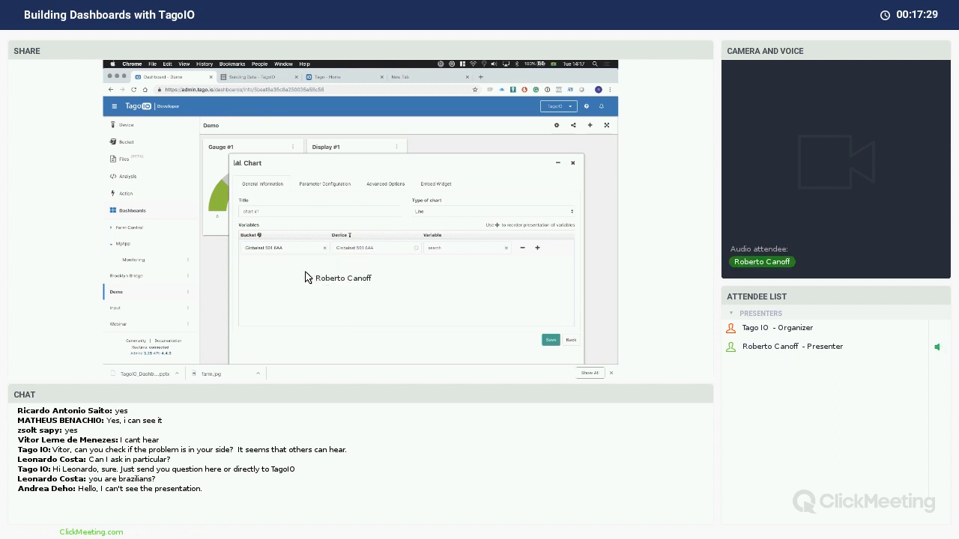
{"action": "left_click", "coordinate": [476, 253]}
{"action": "type", "text": "te"}
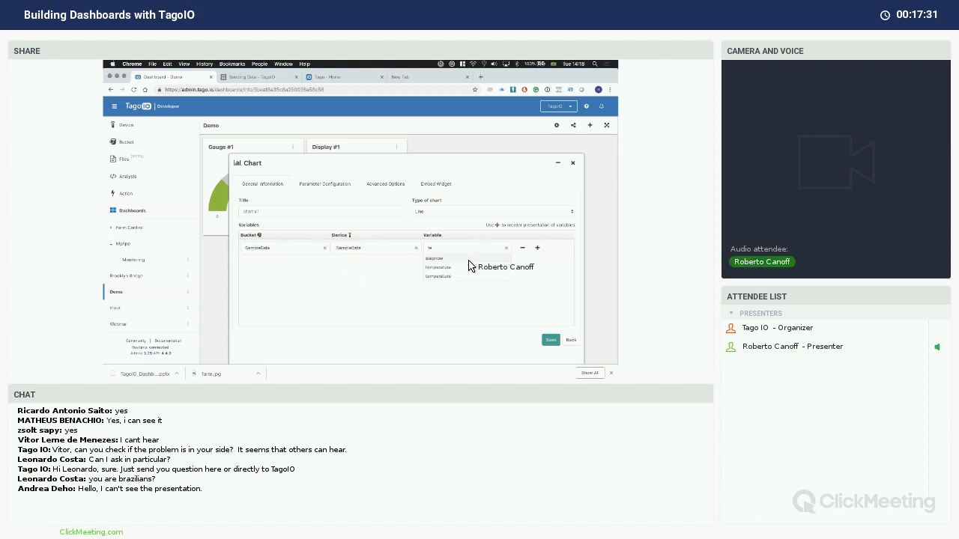
{"action": "left_click", "coordinate": [458, 270]}
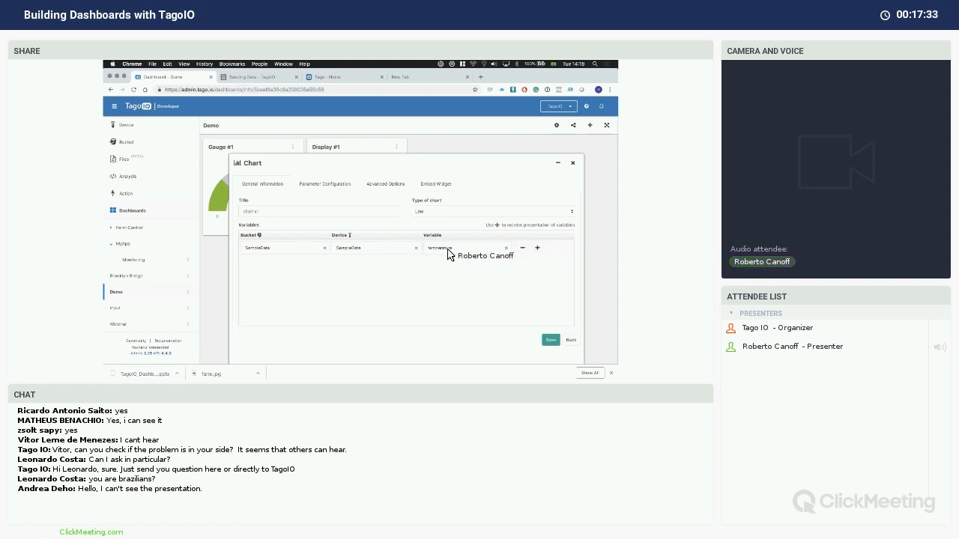
Add the humidity variable from SampleData as the chart's second variable and save the widget
{"action": "left_click", "coordinate": [536, 247]}
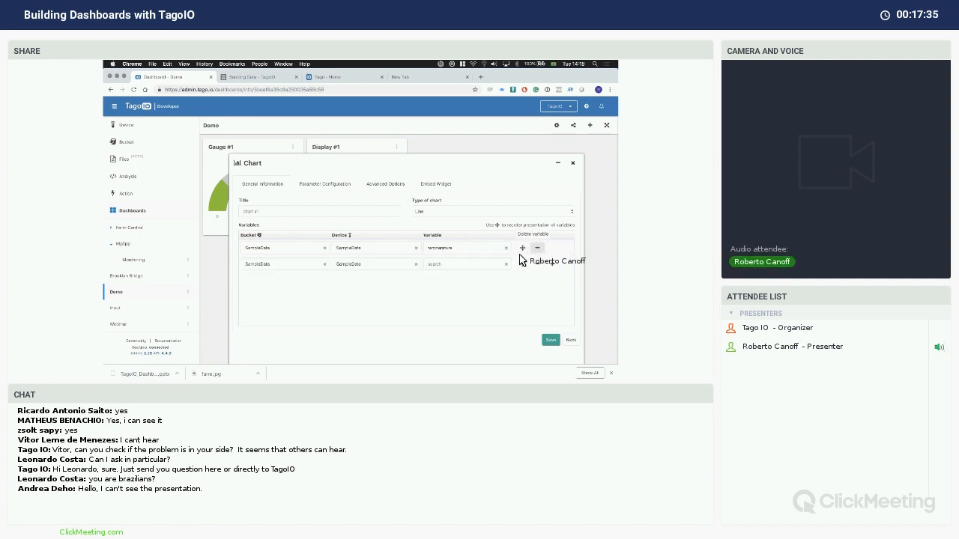
{"action": "left_click", "coordinate": [451, 266]}
{"action": "type", "text": "humi"}
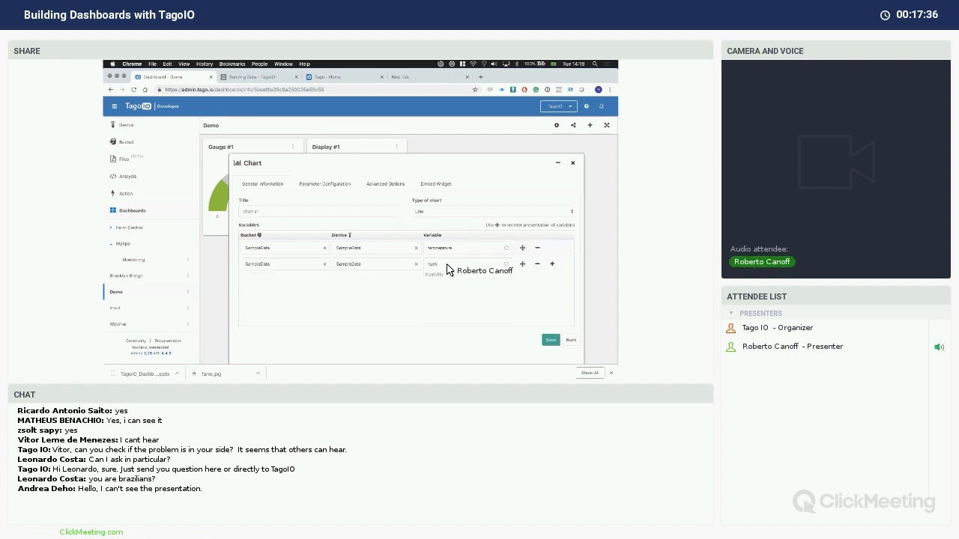
{"action": "left_click", "coordinate": [438, 274]}
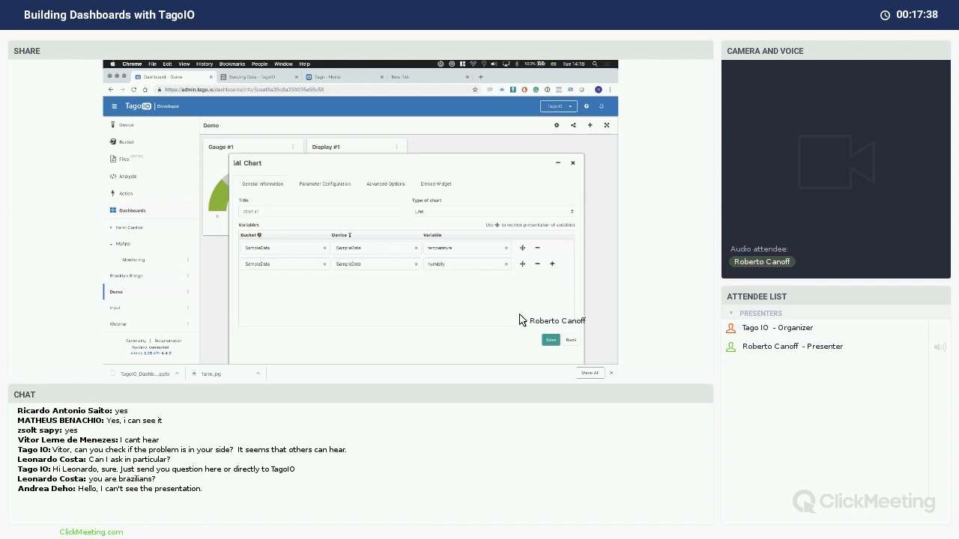
{"action": "left_click", "coordinate": [551, 340]}
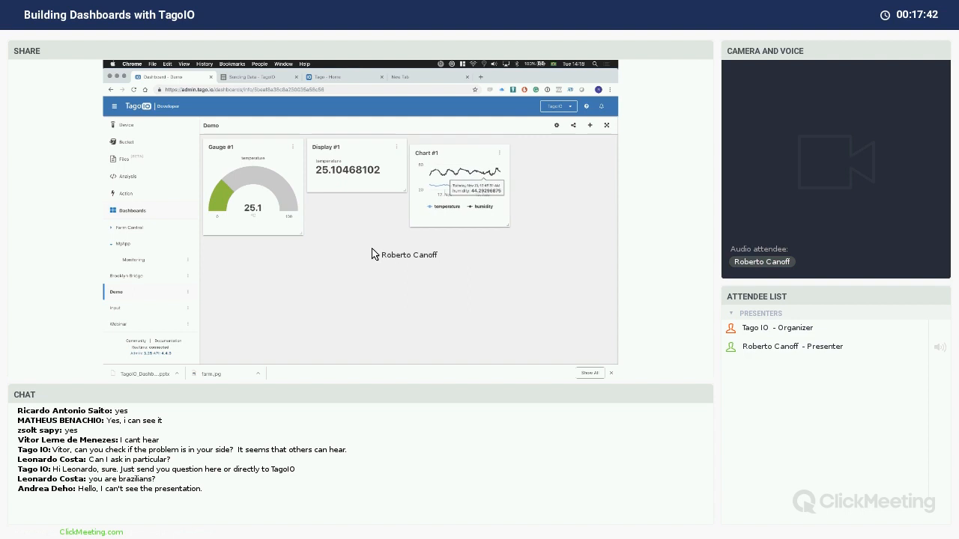
Move Chart #1 below the gauge and enlarge it to span most of the dashboard's width
{"action": "left_click_drag", "start_coordinate": [373, 254], "coordinate": [265, 252]}
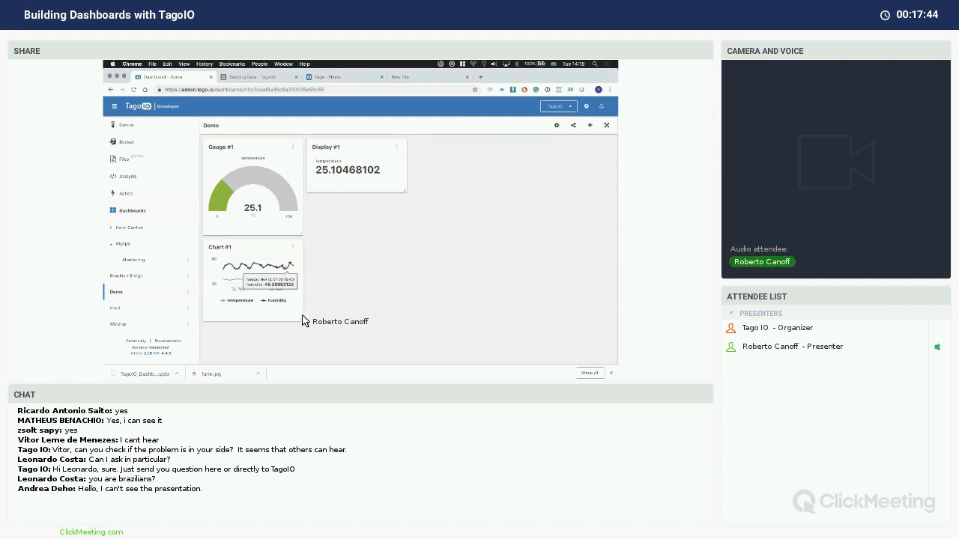
{"action": "left_click_drag", "start_coordinate": [303, 320], "coordinate": [591, 349]}
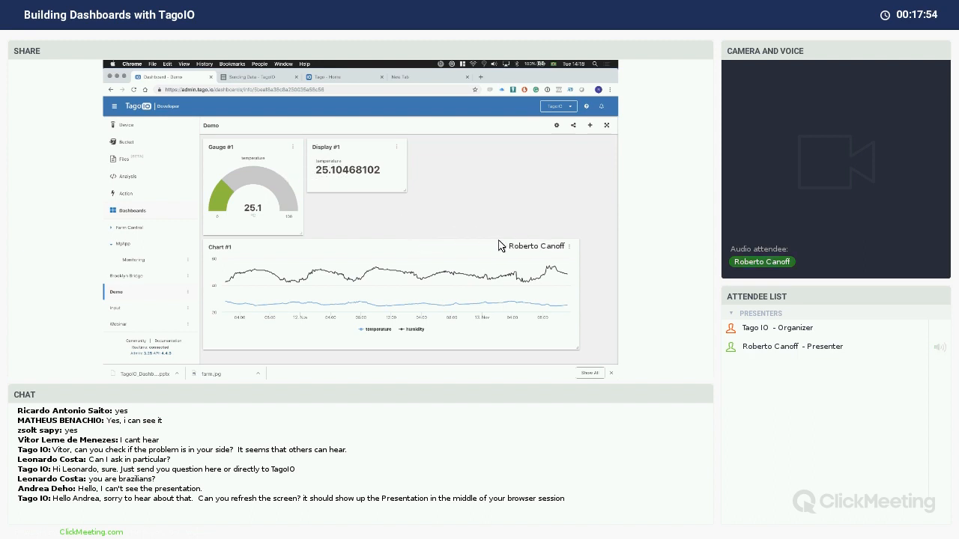
Change the type of Chart #1 to Area and save the widget
{"action": "left_click", "coordinate": [568, 246]}
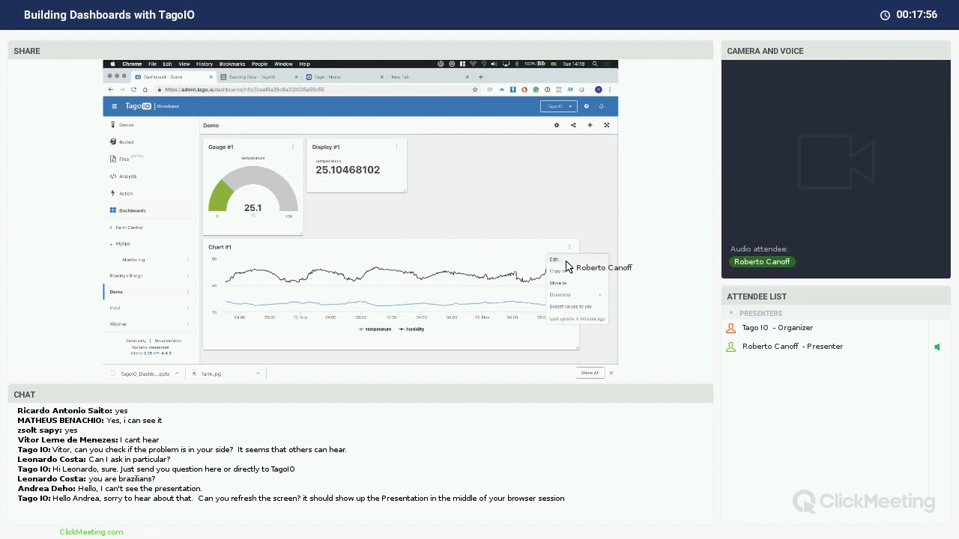
{"action": "left_click", "coordinate": [566, 260]}
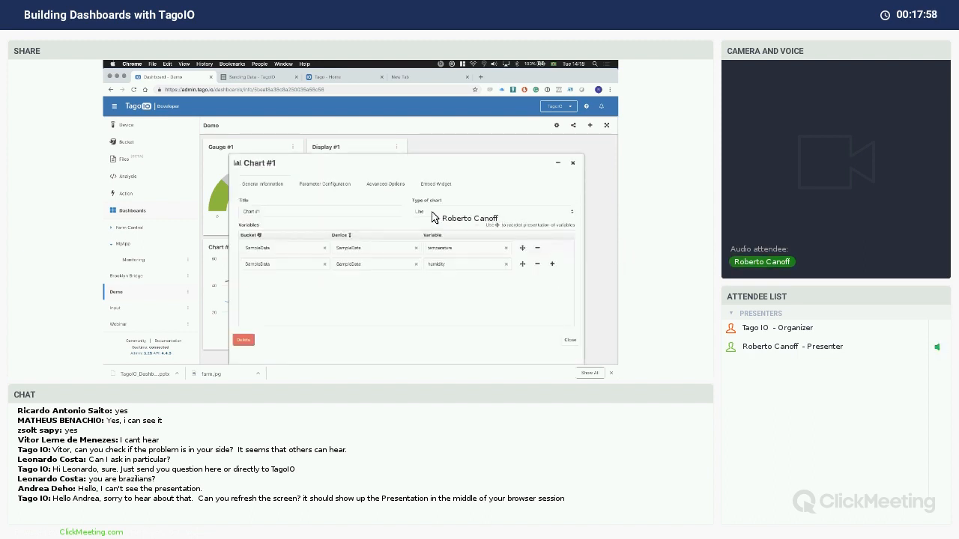
{"action": "left_click", "coordinate": [432, 218]}
{"action": "left_click", "coordinate": [428, 220]}
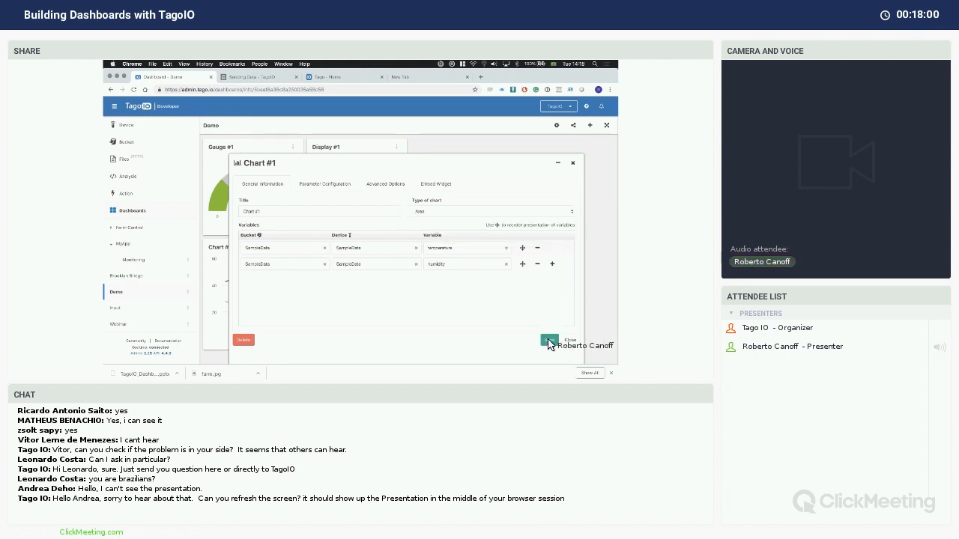
{"action": "left_click", "coordinate": [548, 340]}
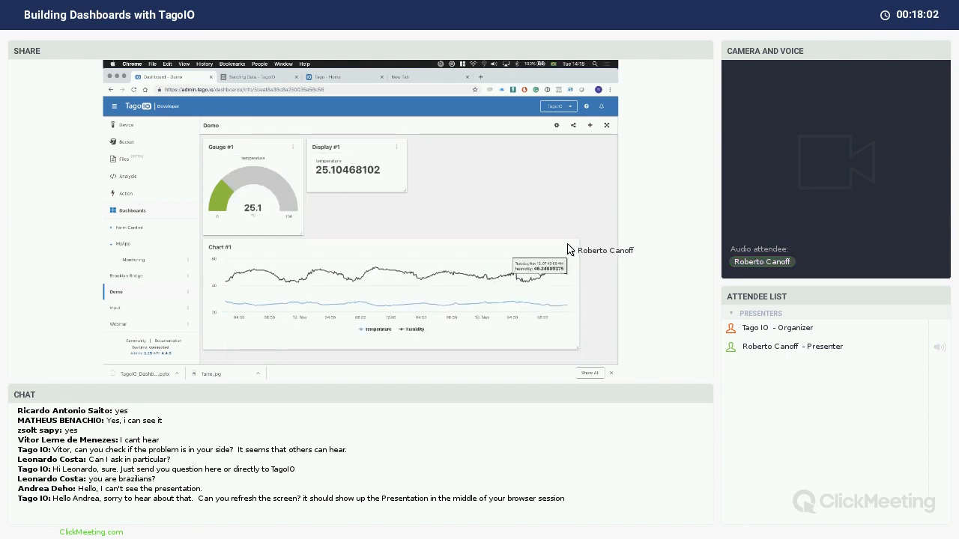
Change the type of Chart #1 to Vertical Bar and save the widget
{"action": "left_click", "coordinate": [570, 248]}
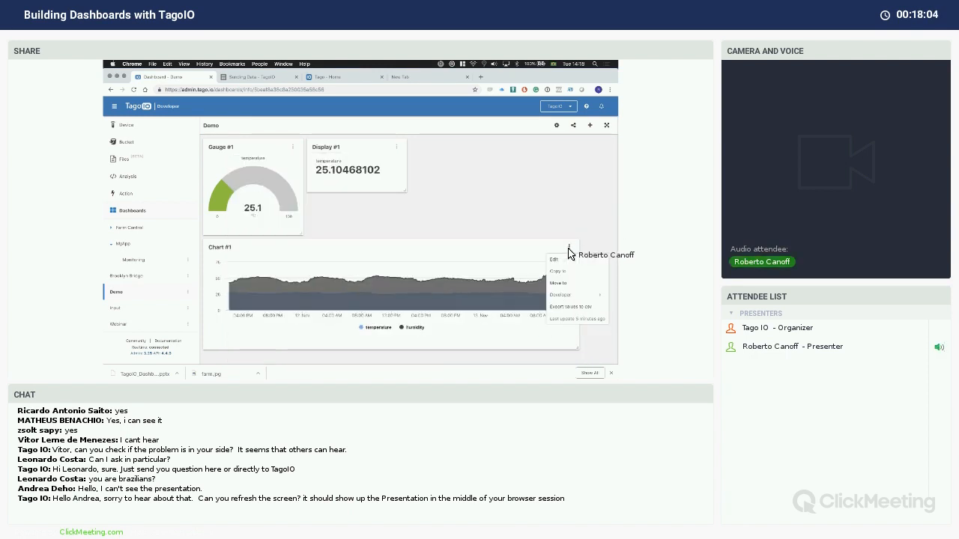
{"action": "left_click", "coordinate": [567, 262]}
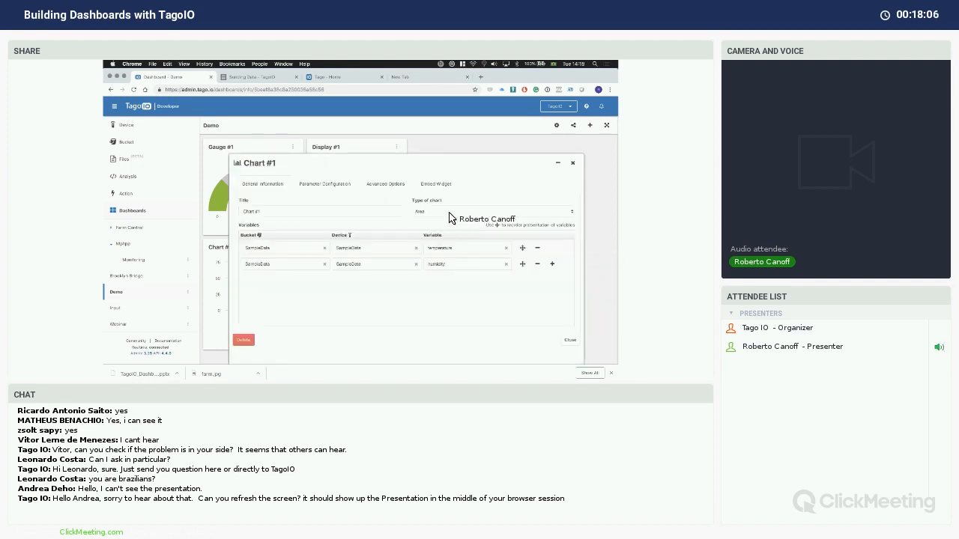
{"action": "left_click", "coordinate": [448, 215]}
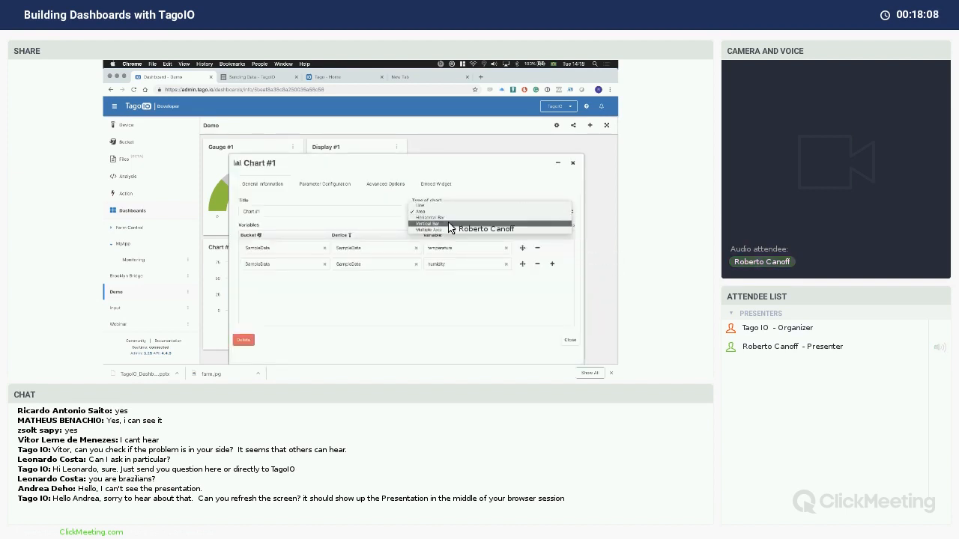
{"action": "left_click", "coordinate": [449, 224]}
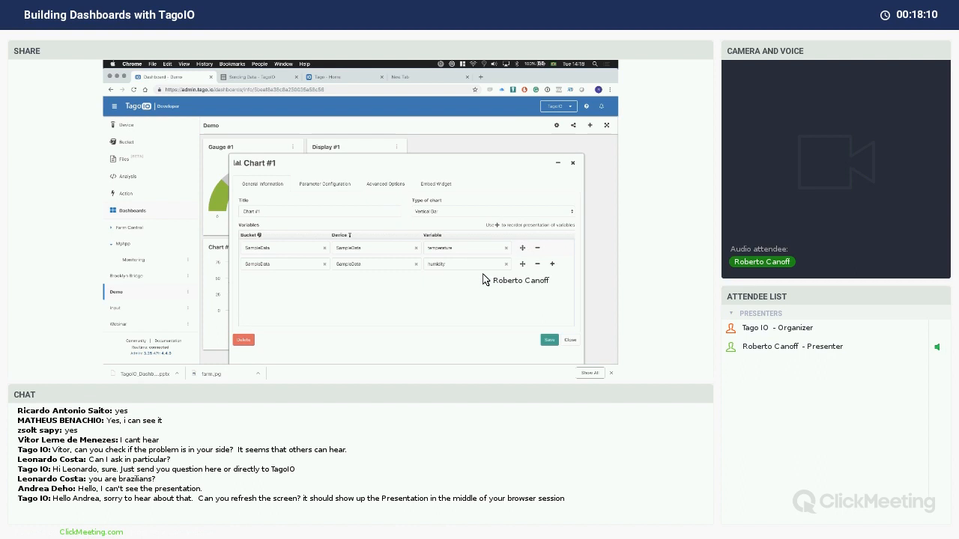
{"action": "left_click", "coordinate": [546, 340]}
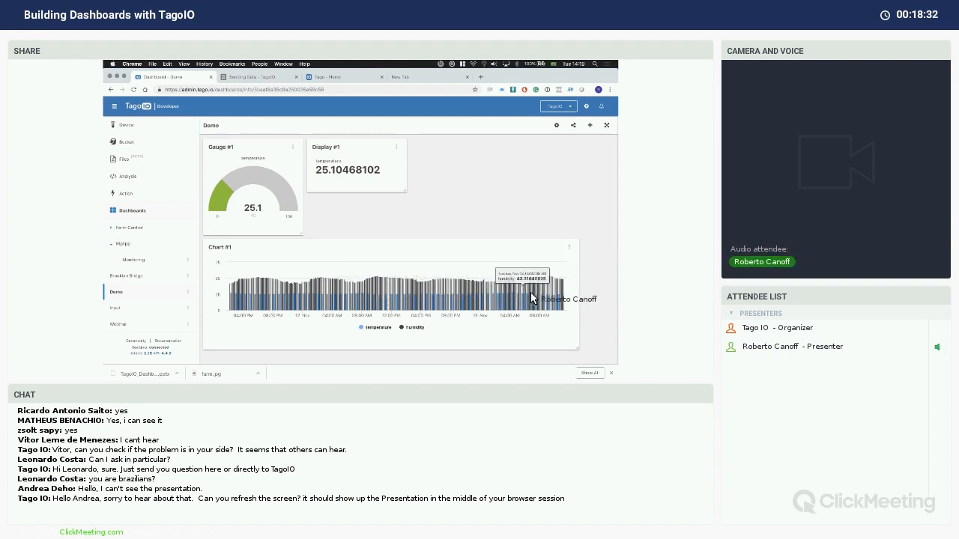
Edit the advanced options of Chart #1 and define a date interval option of 1 hour
{"action": "left_click", "coordinate": [569, 247]}
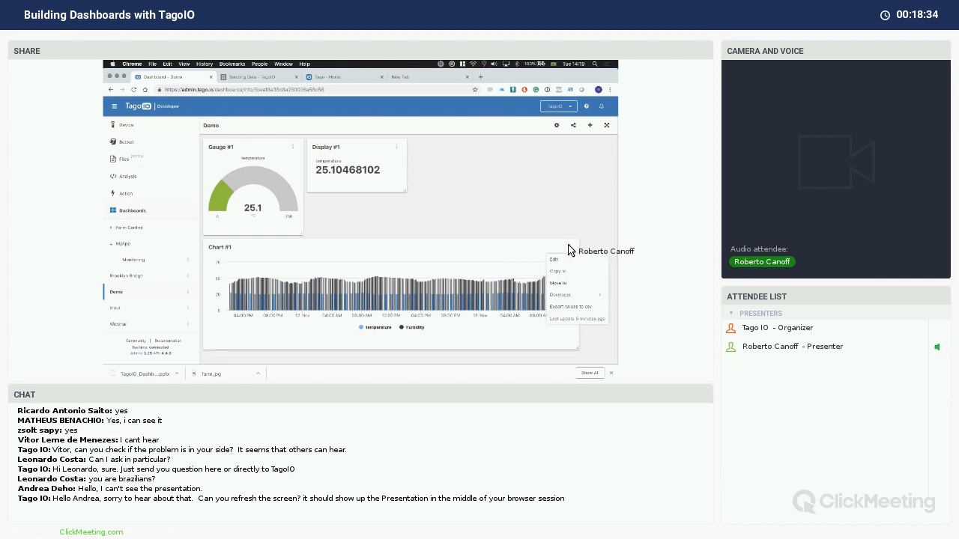
{"action": "left_click", "coordinate": [563, 260]}
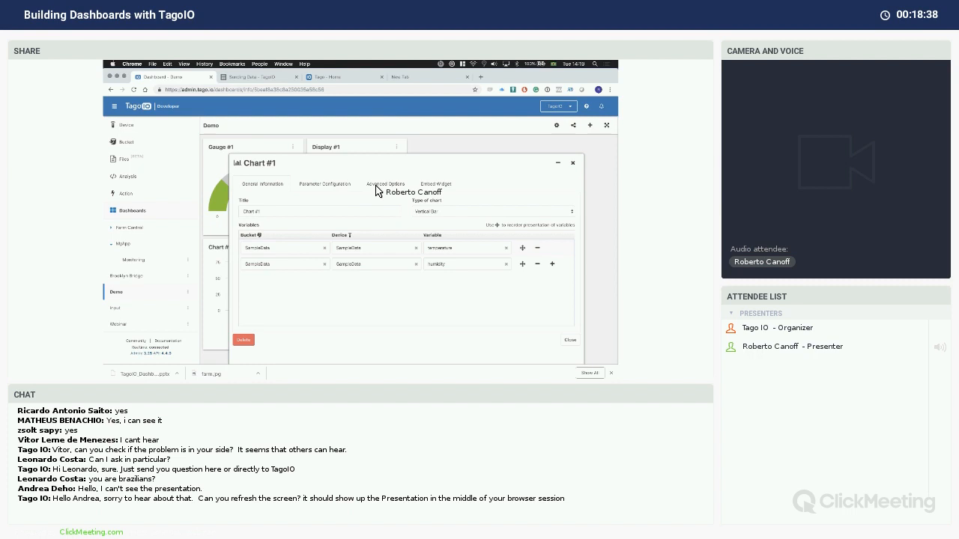
{"action": "left_click", "coordinate": [376, 185]}
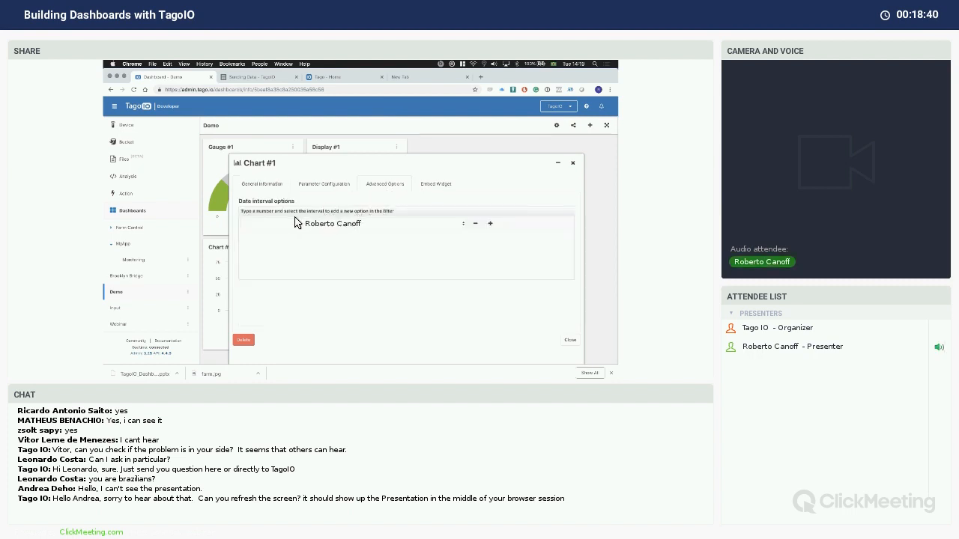
{"action": "type", "text": "1"}
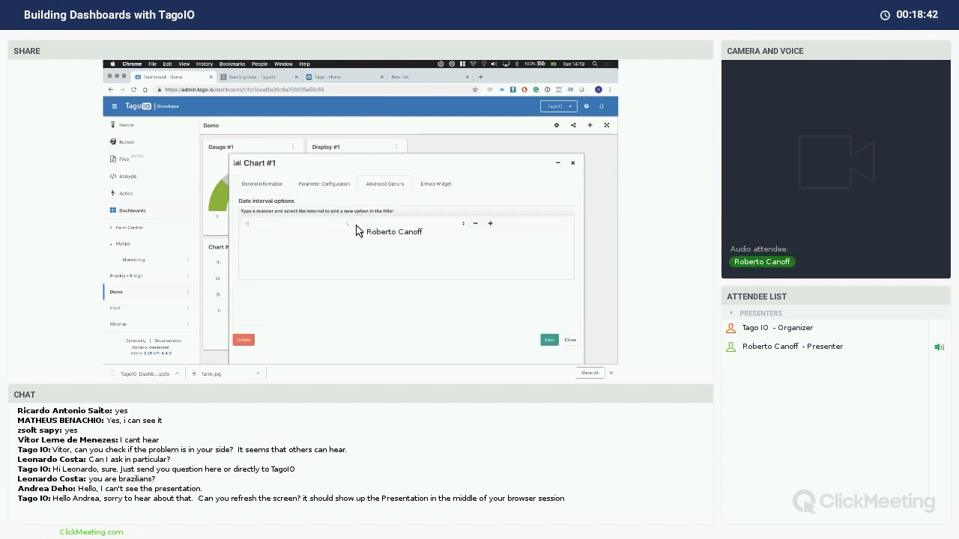
{"action": "left_click", "coordinate": [358, 223]}
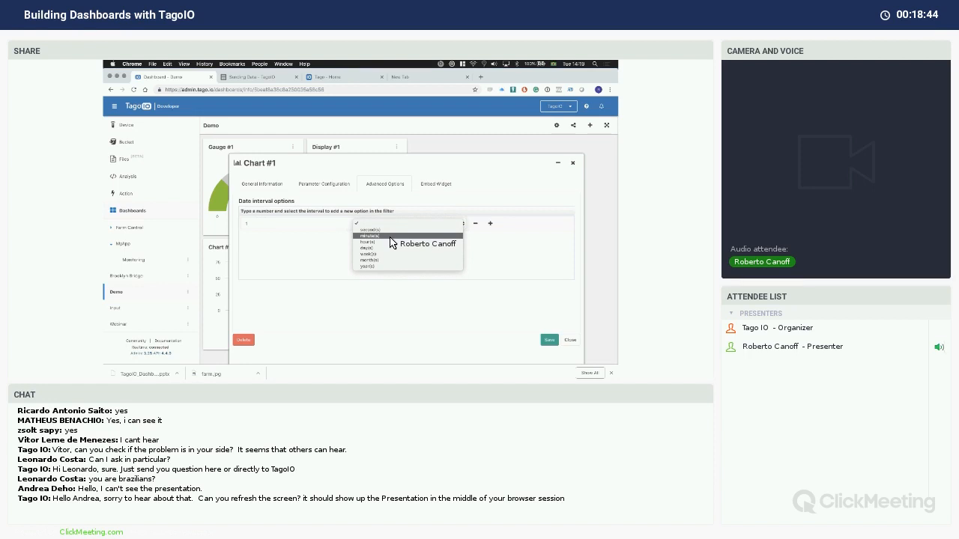
{"action": "left_click", "coordinate": [442, 235]}
{"action": "left_click", "coordinate": [431, 225]}
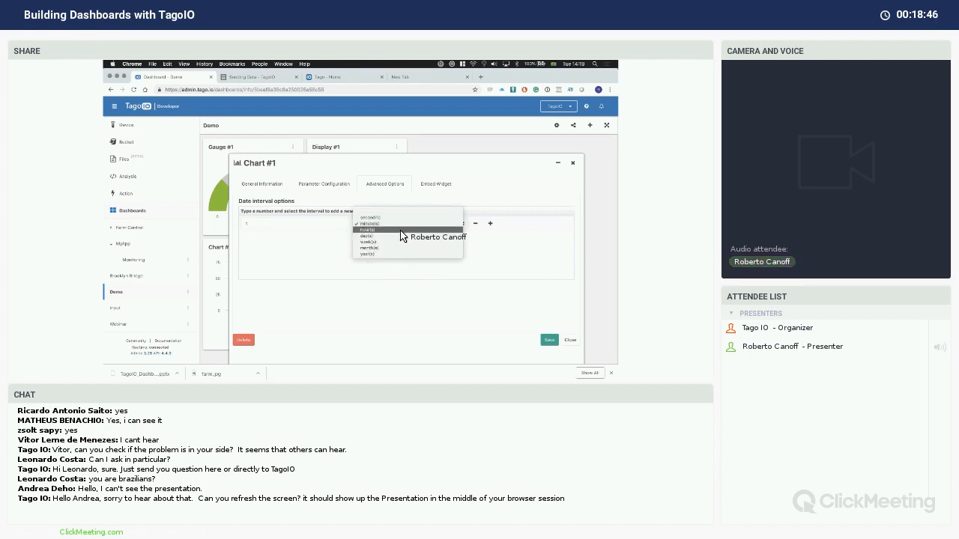
{"action": "left_click", "coordinate": [402, 230]}
Add date interval options of 1 day and 1 week to Chart #1 and save the widget
{"action": "left_click", "coordinate": [491, 225]}
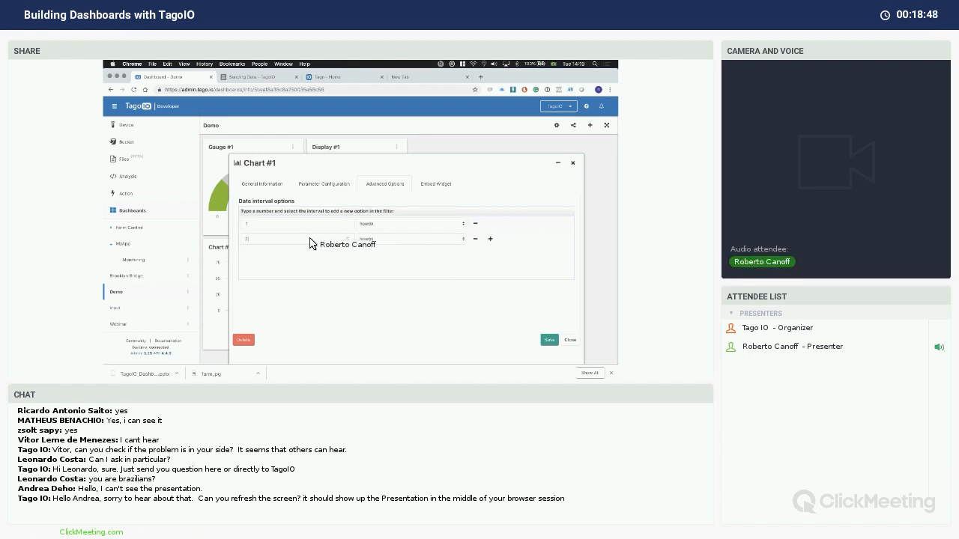
{"action": "left_click", "coordinate": [358, 241]}
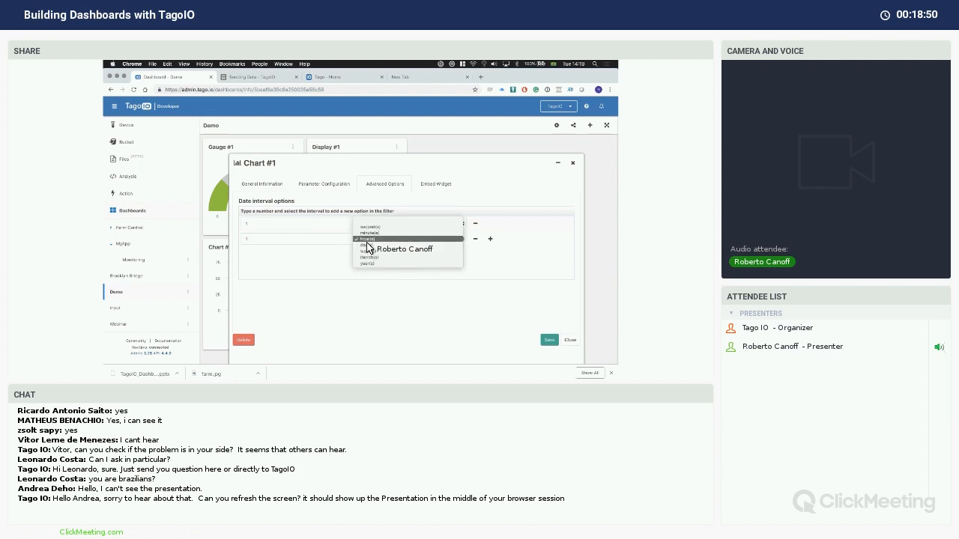
{"action": "left_click", "coordinate": [386, 249]}
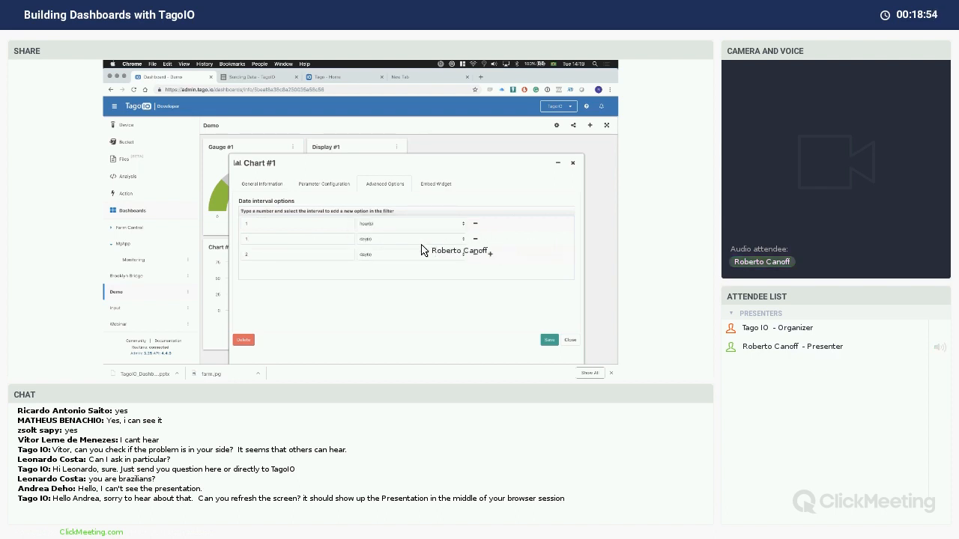
{"action": "left_click", "coordinate": [250, 255]}
{"action": "type", "text": "1"}
{"action": "left_click", "coordinate": [397, 257]}
{"action": "left_click", "coordinate": [434, 272]}
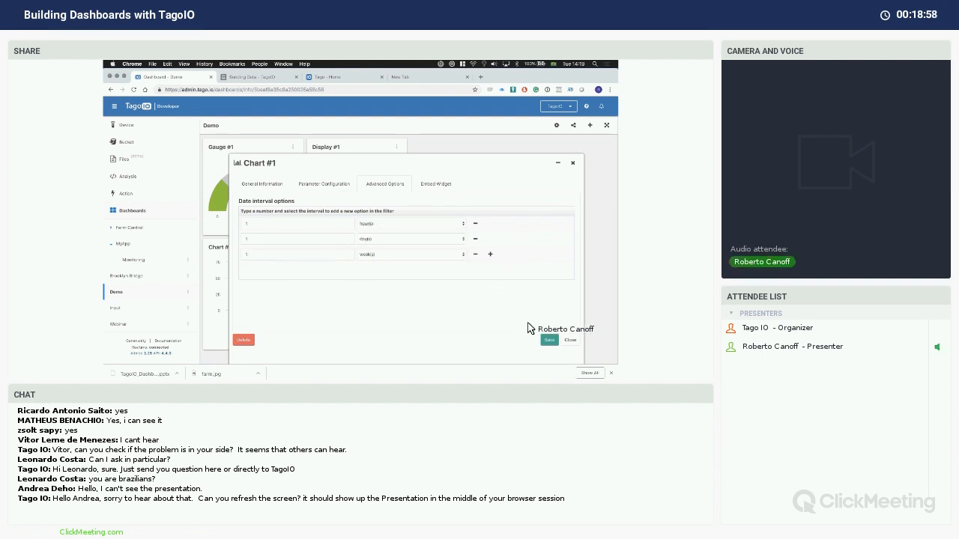
{"action": "left_click", "coordinate": [550, 340]}
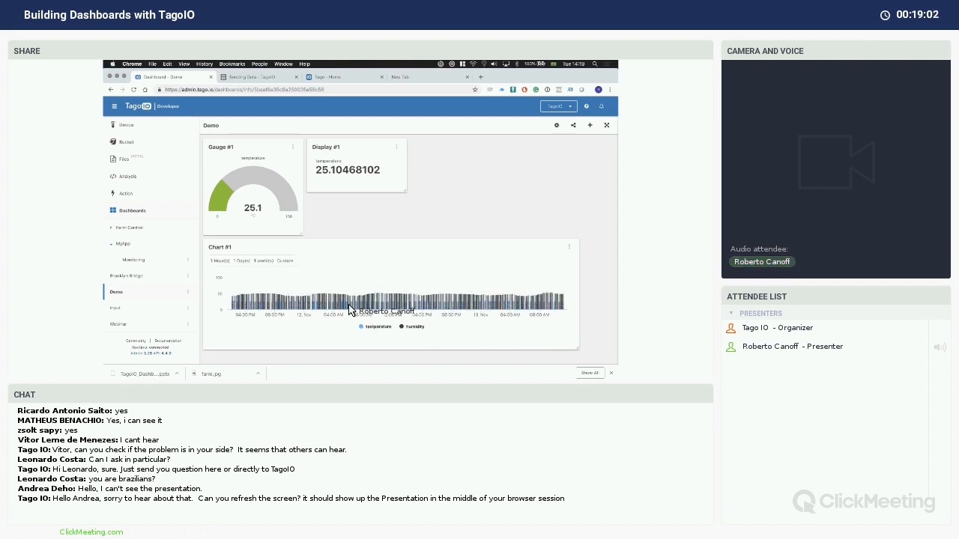
Filter the data in Chart #1 with the 1-hour interval and with the 1-day interval
{"action": "left_click", "coordinate": [221, 261]}
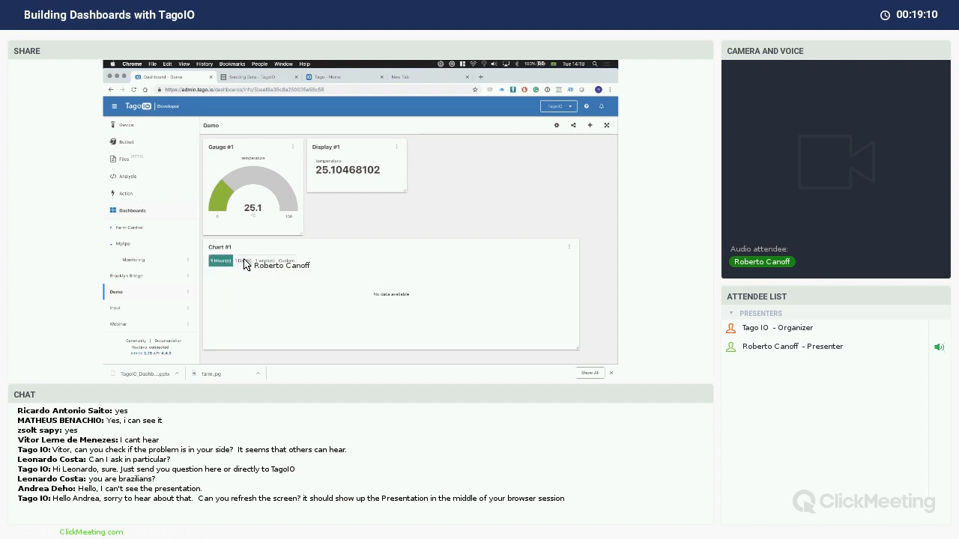
{"action": "left_click", "coordinate": [243, 262]}
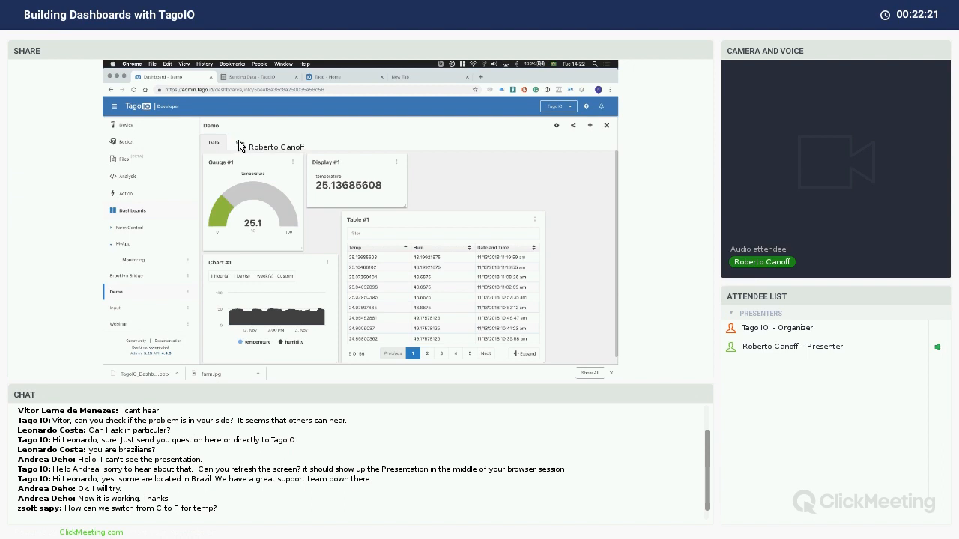
Switch the Demo dashboard from the Data view to its second view
{"action": "left_click", "coordinate": [238, 143]}
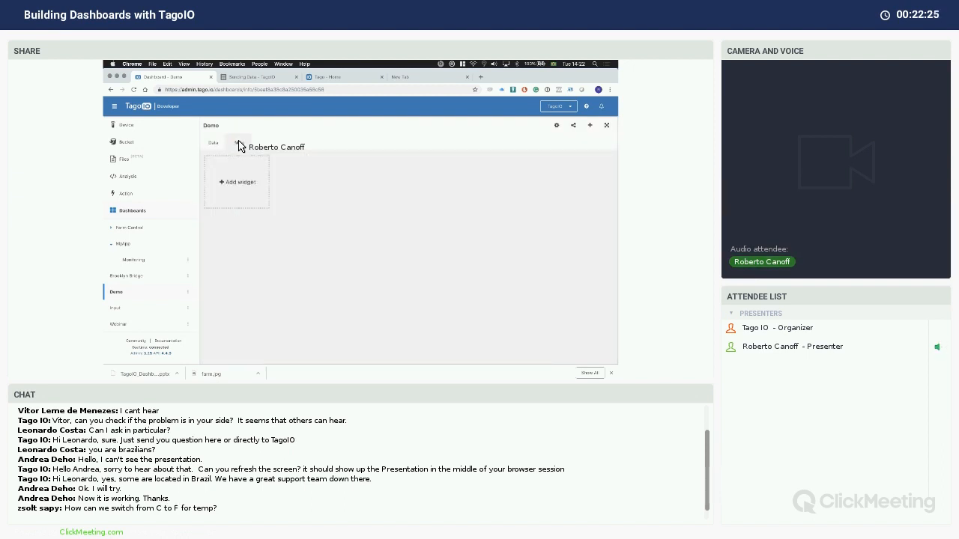
Add a Map widget showing the location variable from the SampleData bucket and device to the Map view, and enlarge it
{"action": "left_click", "coordinate": [246, 190]}
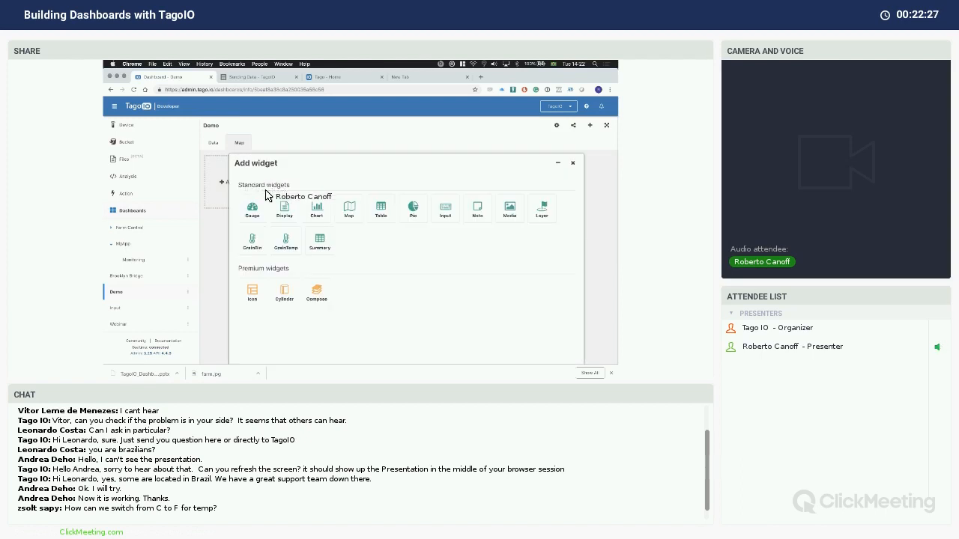
{"action": "left_click", "coordinate": [352, 221]}
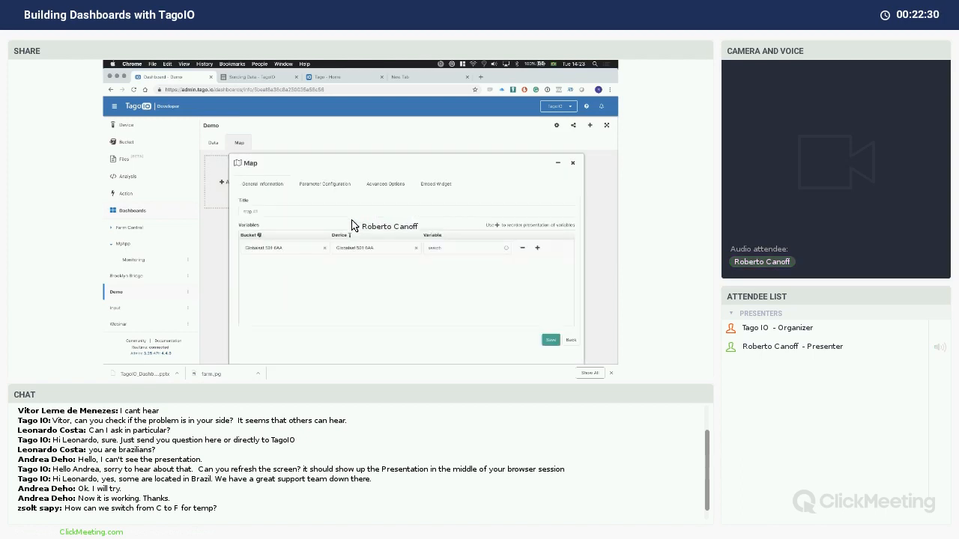
{"action": "left_click", "coordinate": [287, 251]}
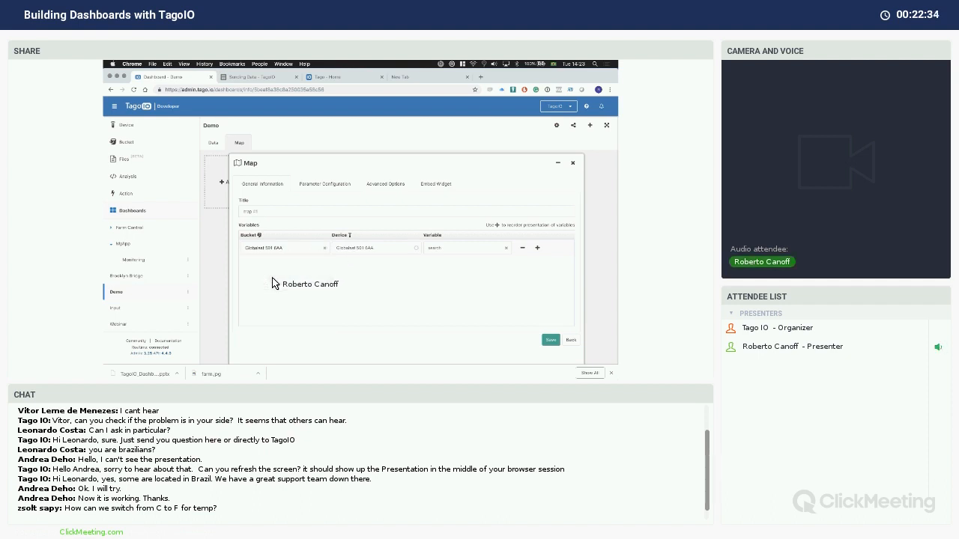
{"action": "left_click", "coordinate": [275, 283]}
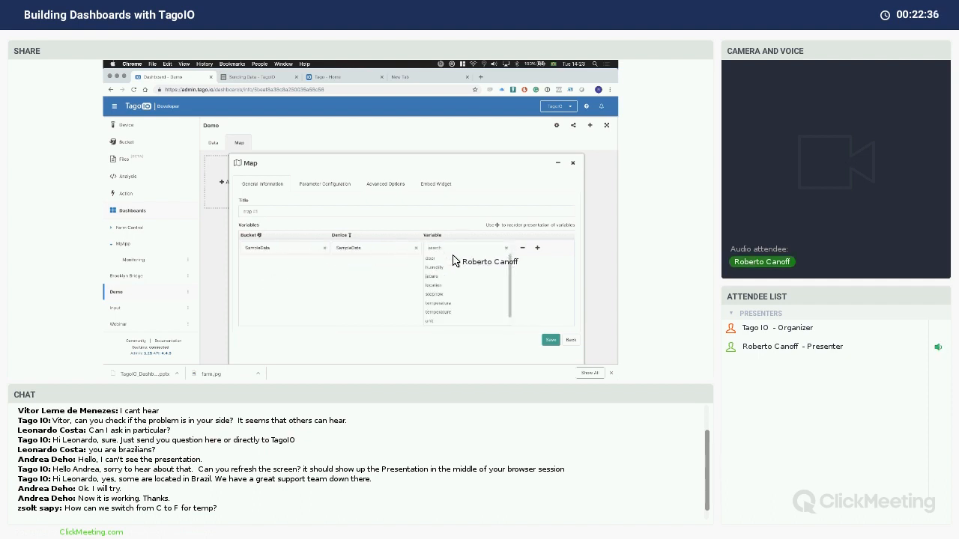
{"action": "left_click", "coordinate": [440, 292]}
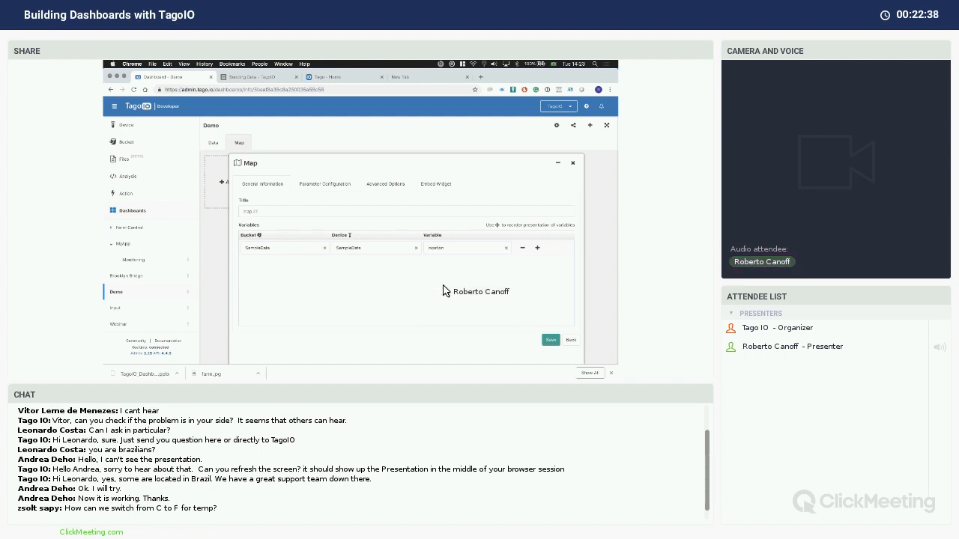
{"action": "left_click", "coordinate": [551, 340]}
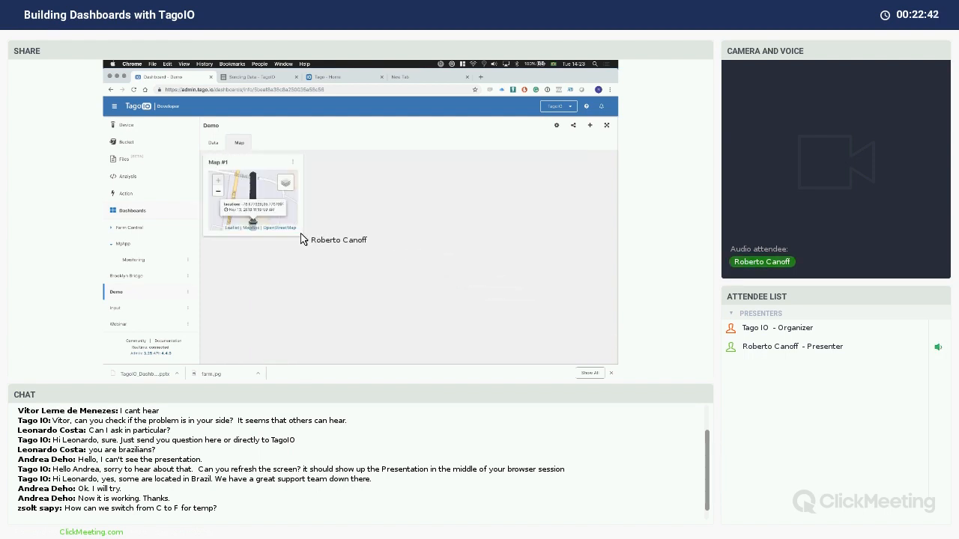
{"action": "left_click_drag", "start_coordinate": [458, 337], "coordinate": [461, 339]}
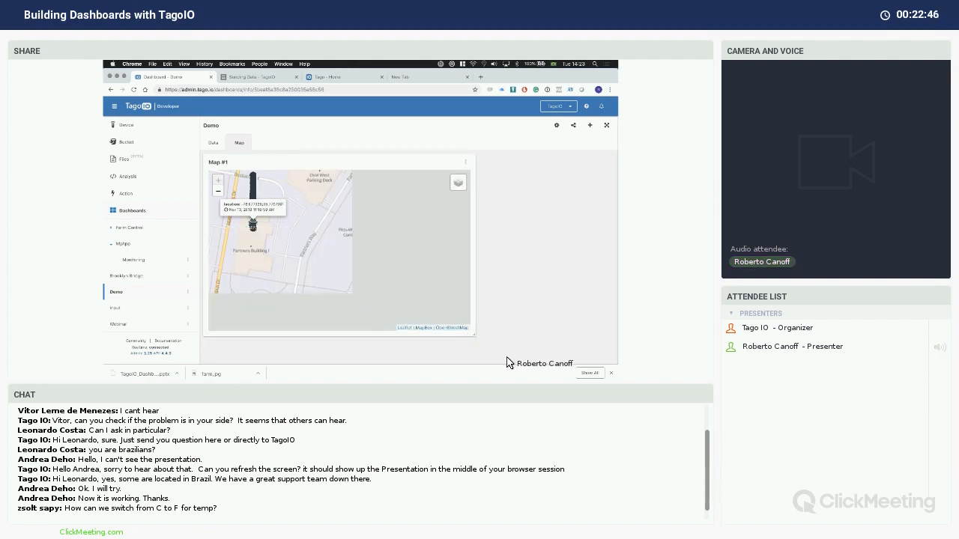
{"action": "left_click_drag", "start_coordinate": [506, 363], "coordinate": [508, 364]}
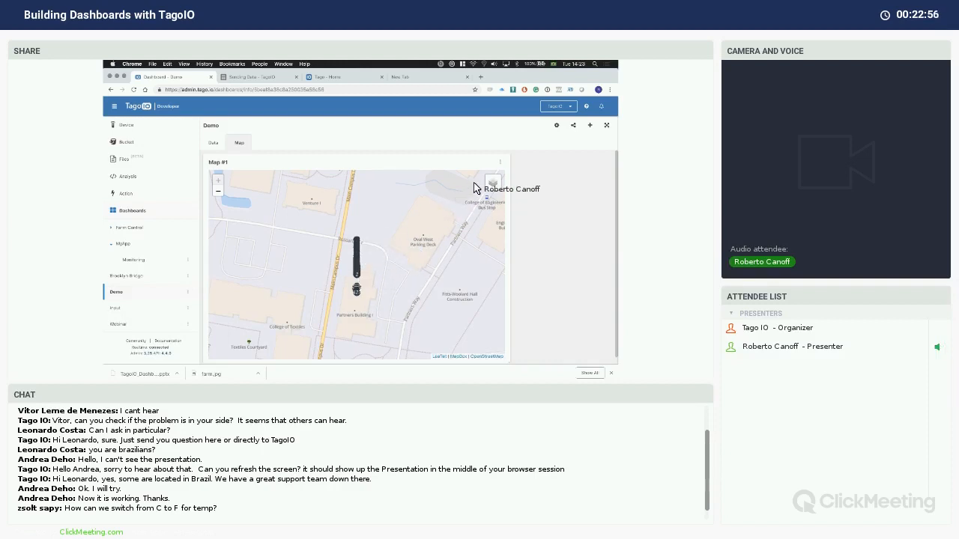
Set the maximum number of points displayed by variable in Map #1 to 1 and save the widget
{"action": "left_click", "coordinate": [500, 161]}
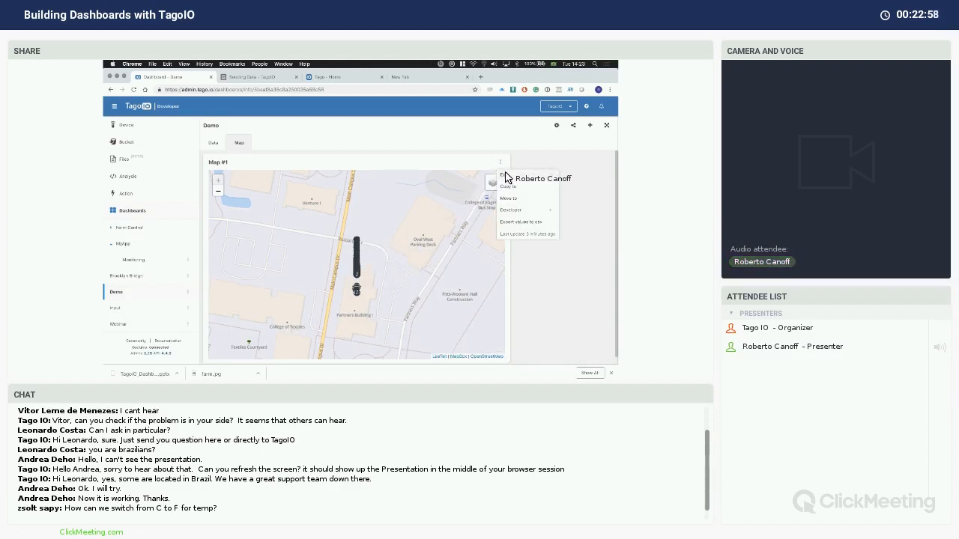
{"action": "left_click", "coordinate": [506, 178]}
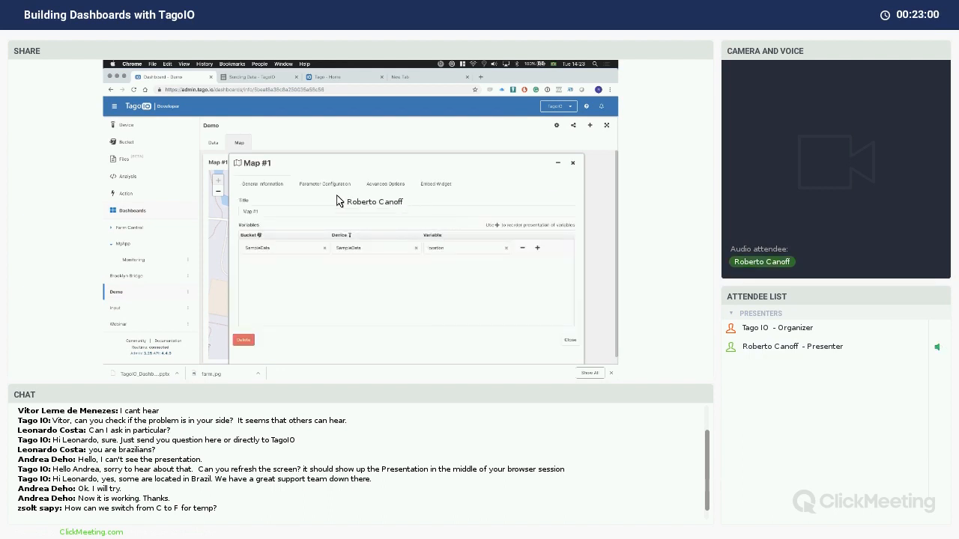
{"action": "left_click", "coordinate": [315, 184]}
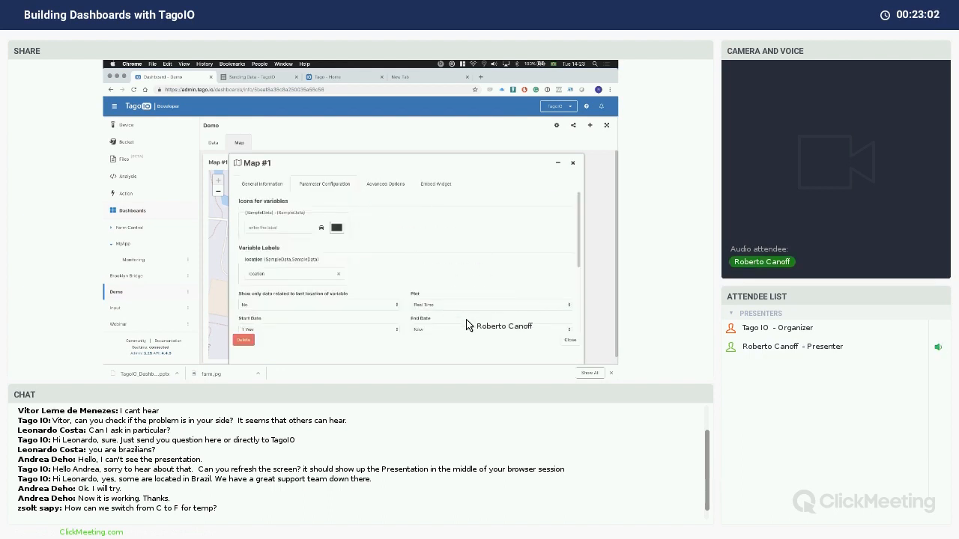
{"action": "scroll", "coordinate": [450, 318], "scroll_direction": "down", "scroll_amount": 3}
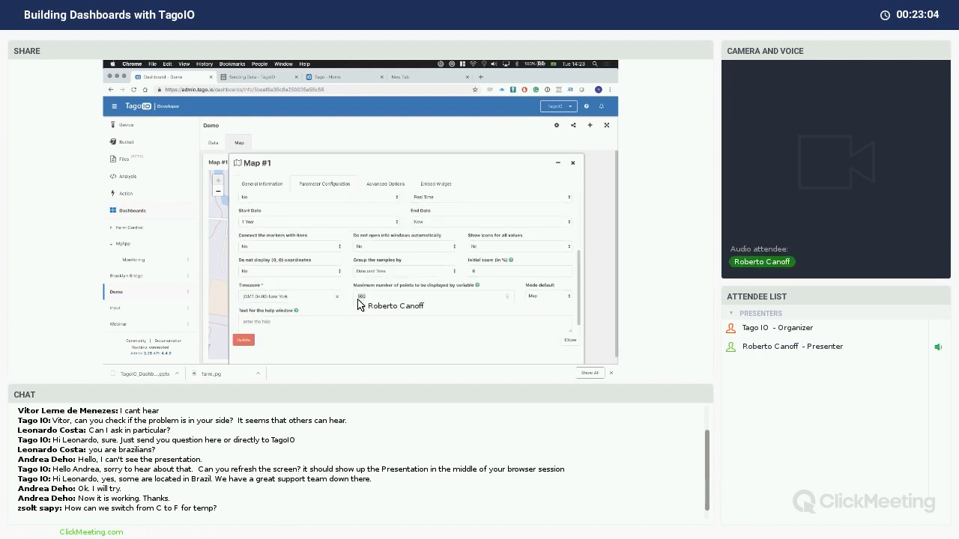
{"action": "type", "text": "1"}
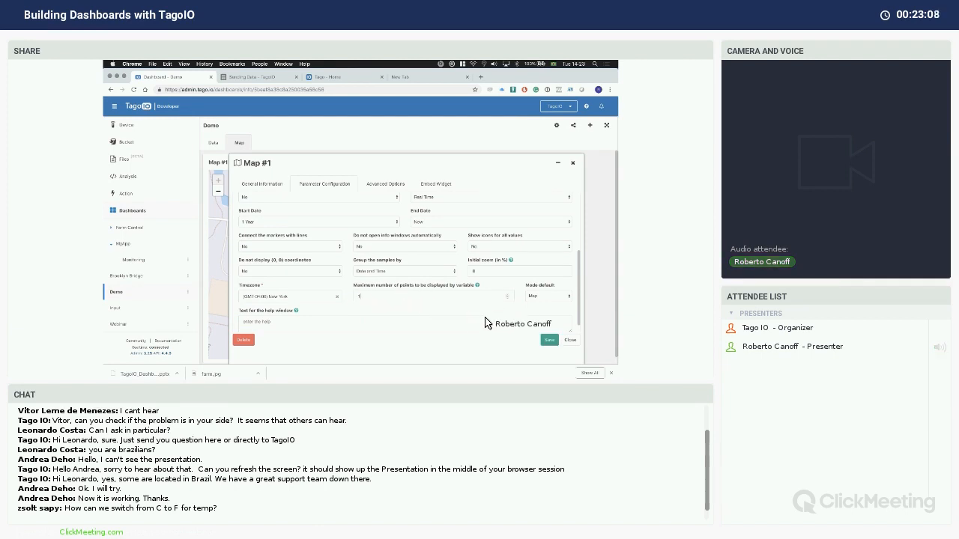
{"action": "left_click", "coordinate": [549, 340]}
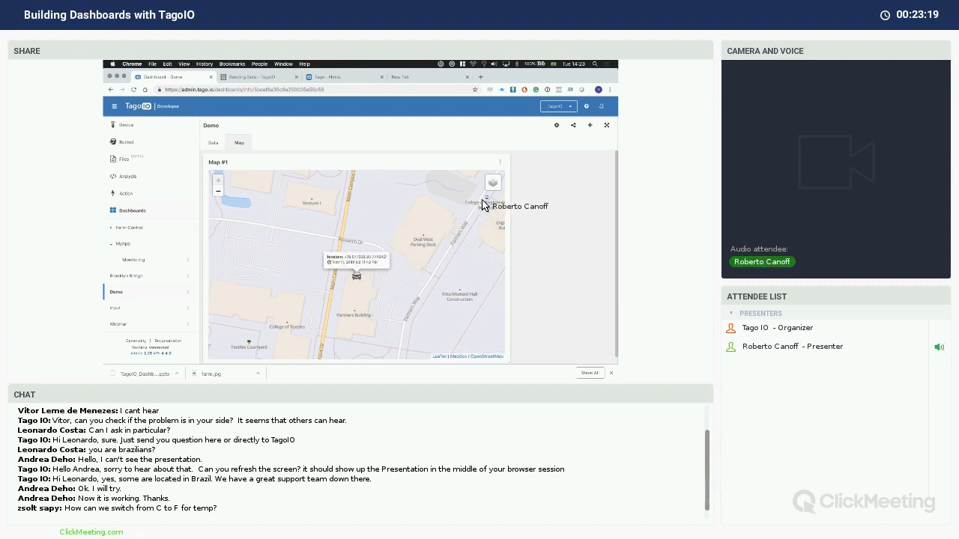
Change the SampleData marker in Map #1 to a red house icon, save the widget and check the marker in the Map view
{"action": "left_click", "coordinate": [499, 163]}
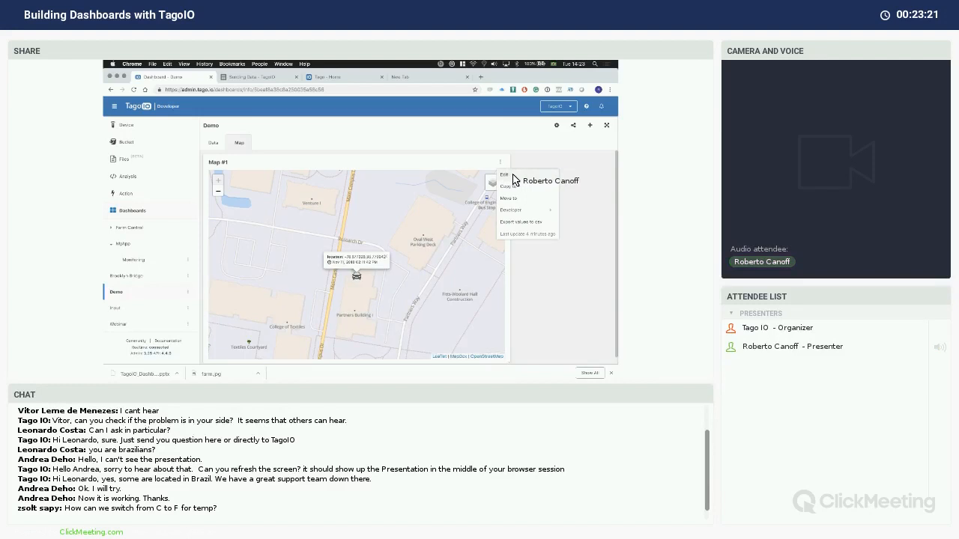
{"action": "left_click", "coordinate": [514, 175]}
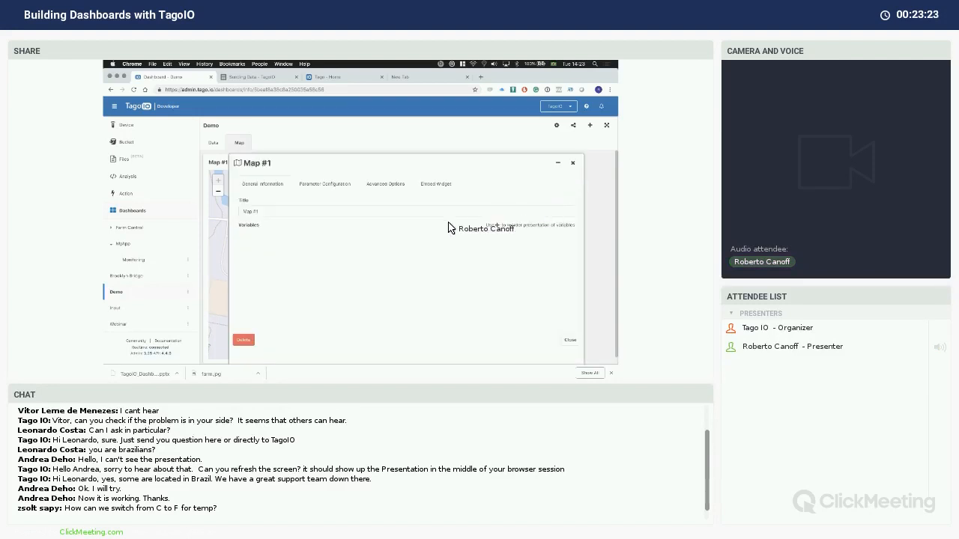
{"action": "left_click", "coordinate": [318, 186]}
{"action": "left_click", "coordinate": [321, 227]}
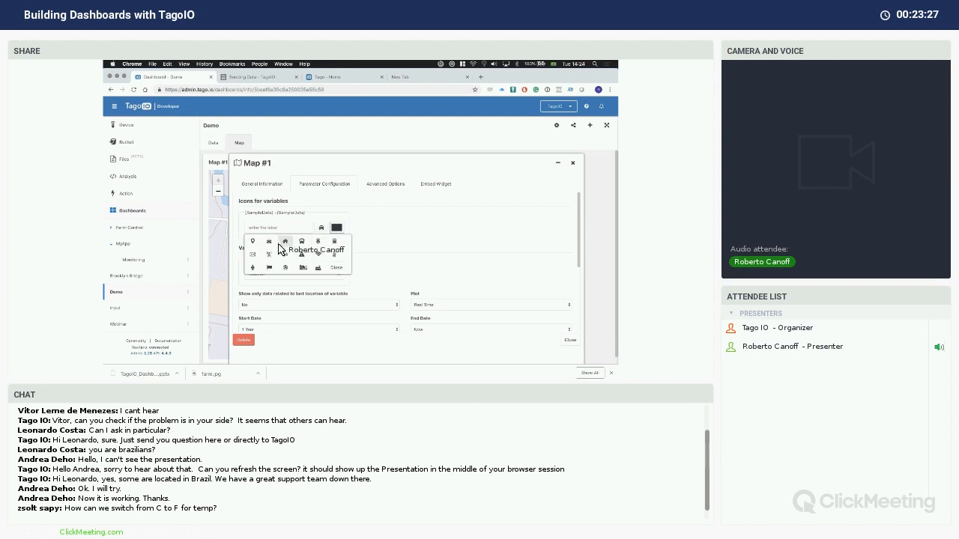
{"action": "left_click", "coordinate": [286, 243]}
{"action": "left_click", "coordinate": [337, 231]}
{"action": "left_click_drag", "start_coordinate": [182, 257], "coordinate": [172, 256]}
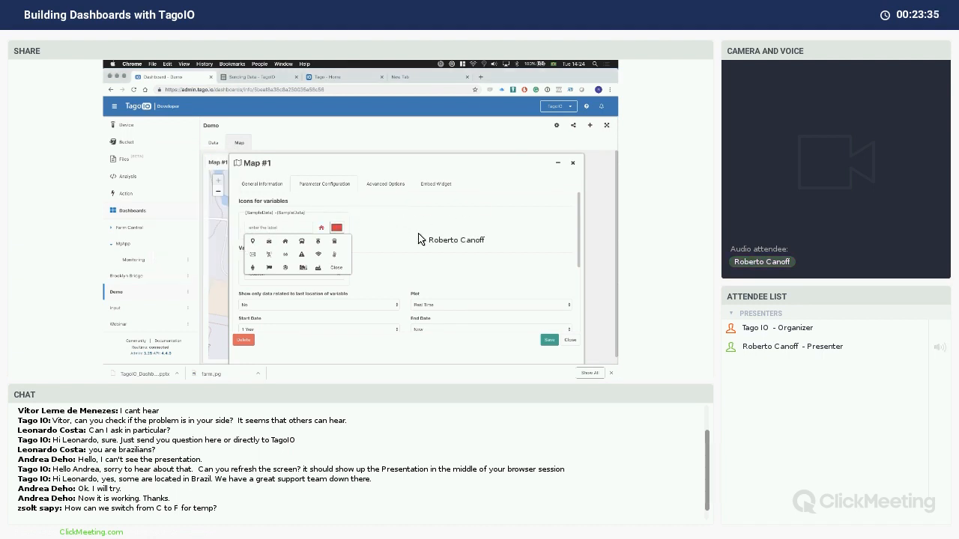
{"action": "left_click", "coordinate": [419, 238]}
{"action": "left_click", "coordinate": [545, 340]}
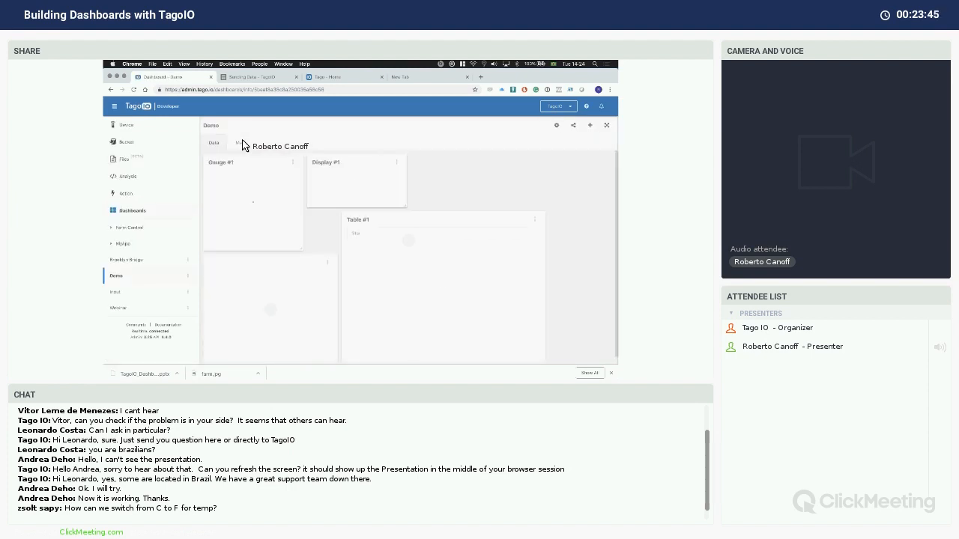
{"action": "left_click", "coordinate": [239, 143]}
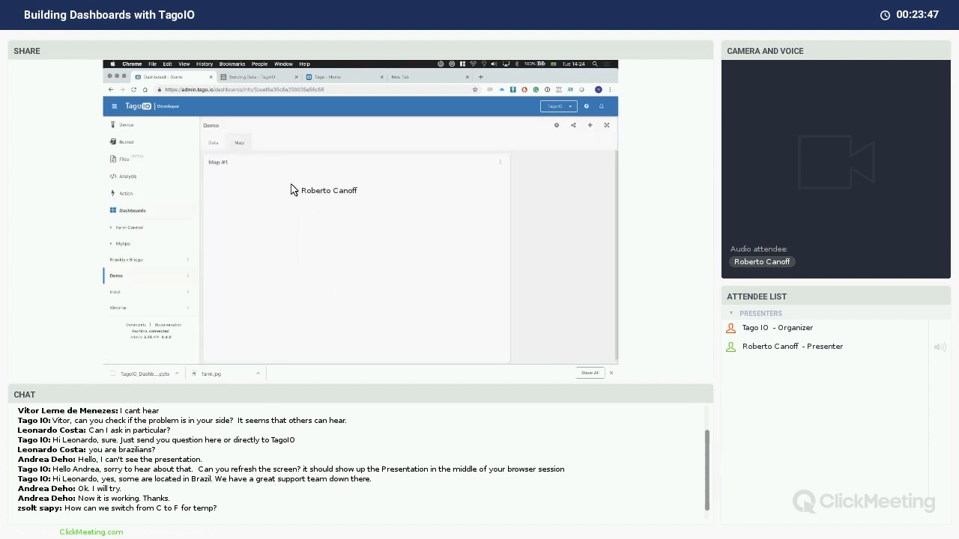
{"action": "left_click", "coordinate": [350, 266]}
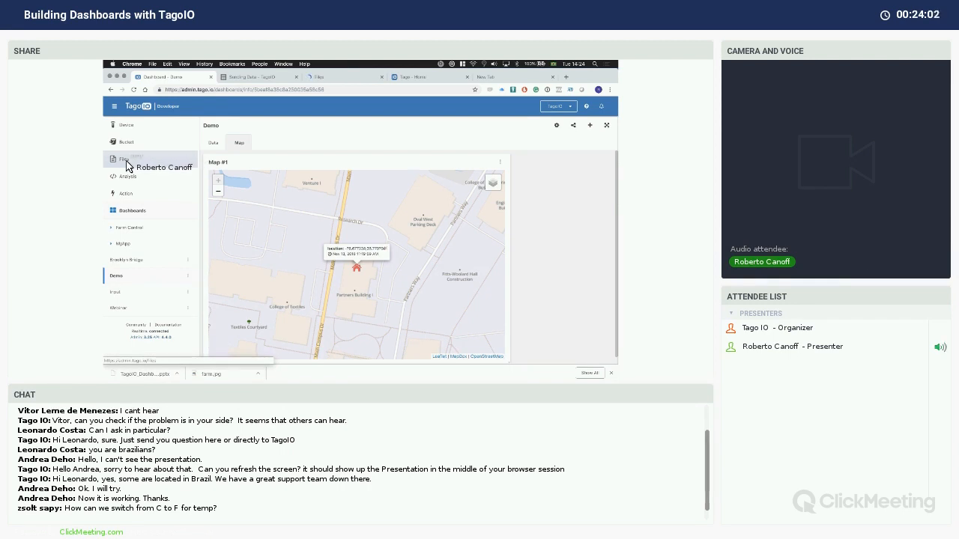
Copy the URL of farm.jpg from the TagoIO Files page
{"action": "left_click", "coordinate": [344, 77]}
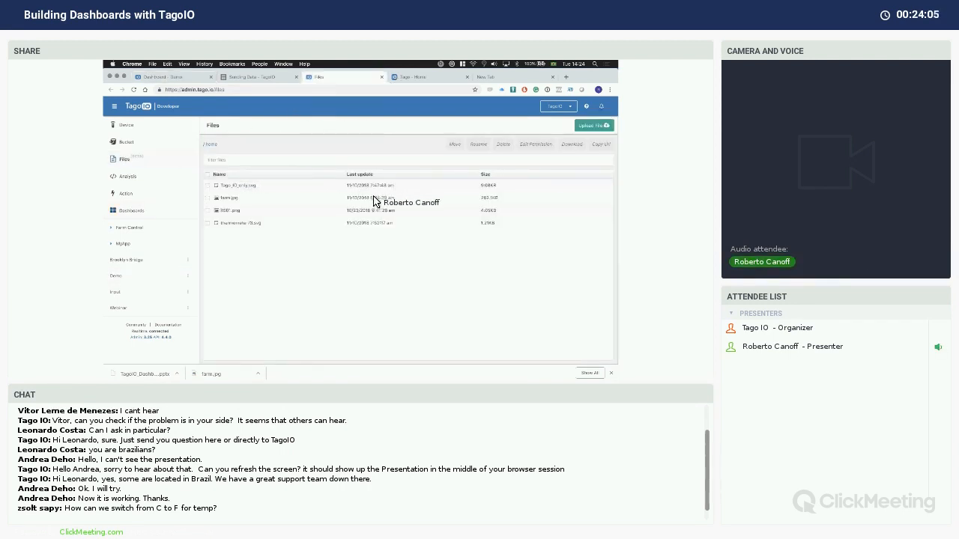
{"action": "left_click", "coordinate": [208, 199]}
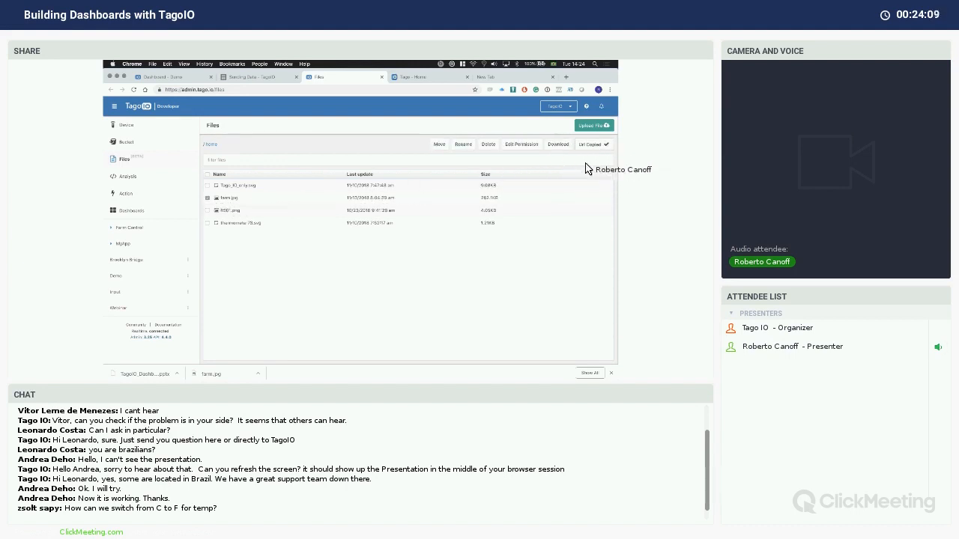
{"action": "left_click", "coordinate": [600, 145]}
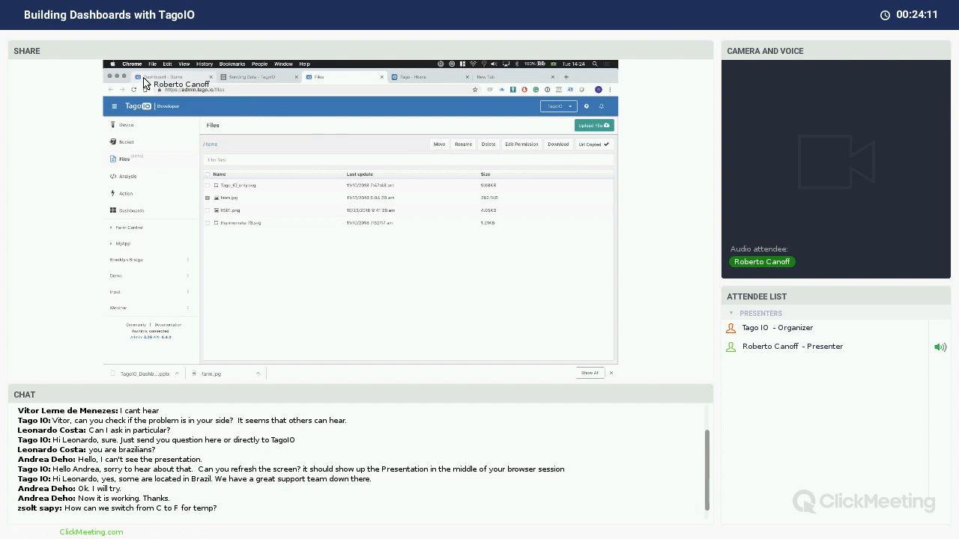
Paste the copied farm.jpg URL as the image displayed in Map #1's location pin and save the widget
{"action": "key", "text": "super+1"}
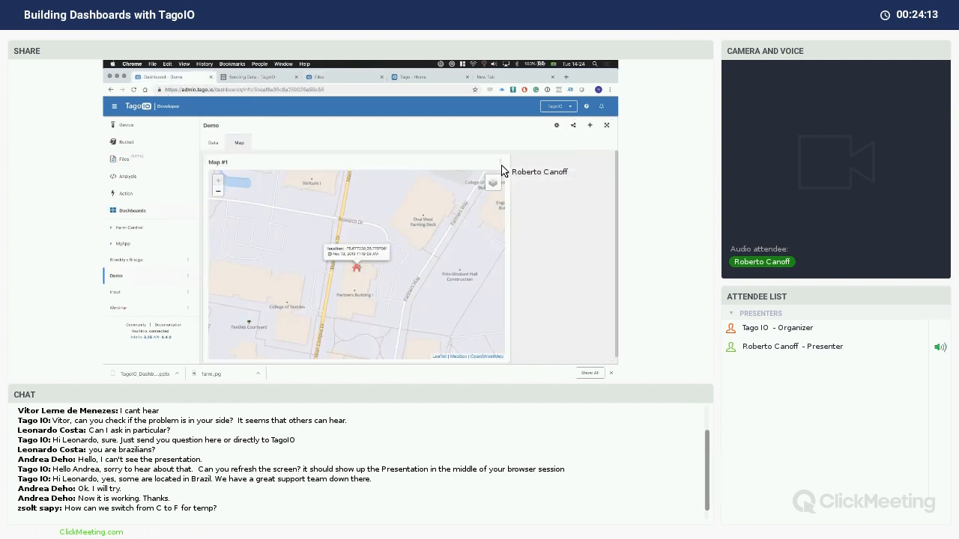
{"action": "left_click", "coordinate": [502, 167]}
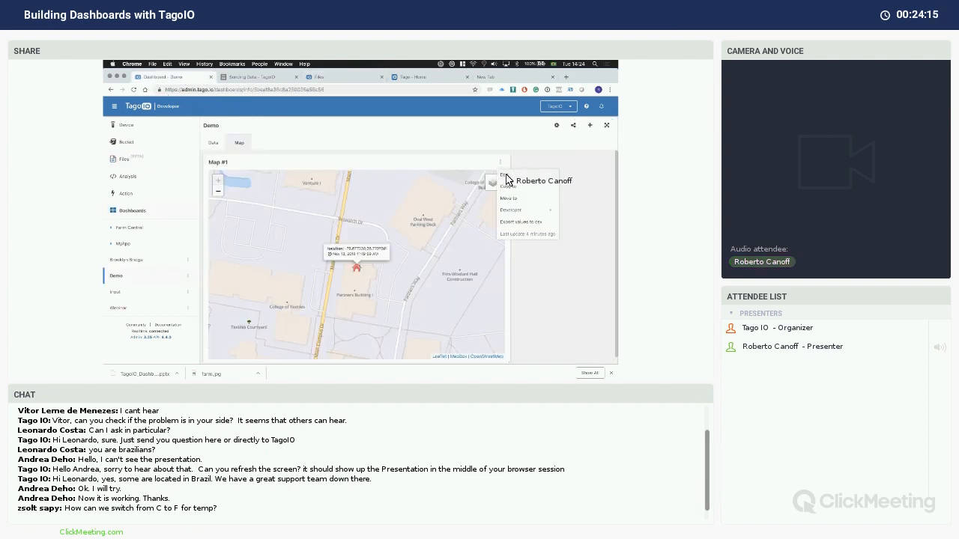
{"action": "left_click", "coordinate": [496, 182]}
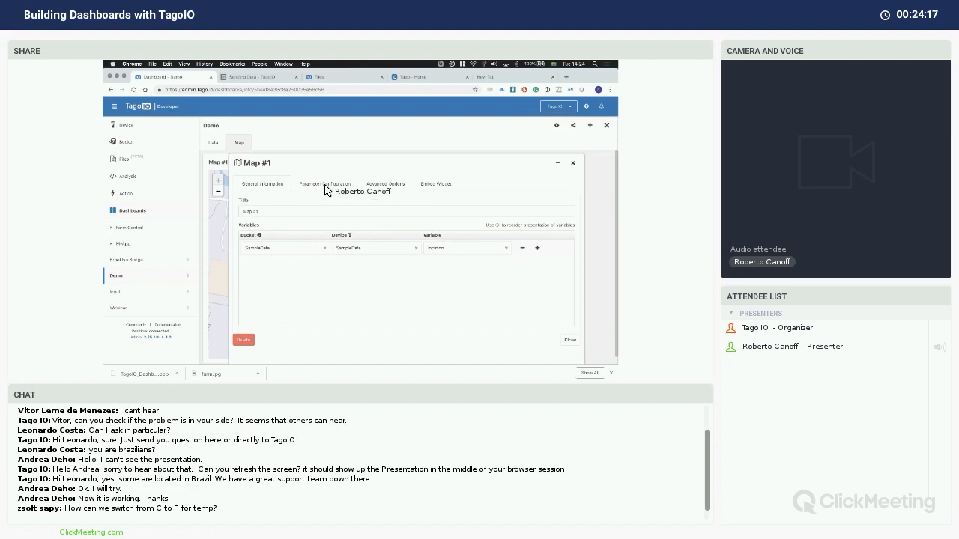
{"action": "left_click", "coordinate": [324, 183]}
{"action": "scroll", "coordinate": [356, 264], "scroll_direction": "down", "scroll_amount": 4}
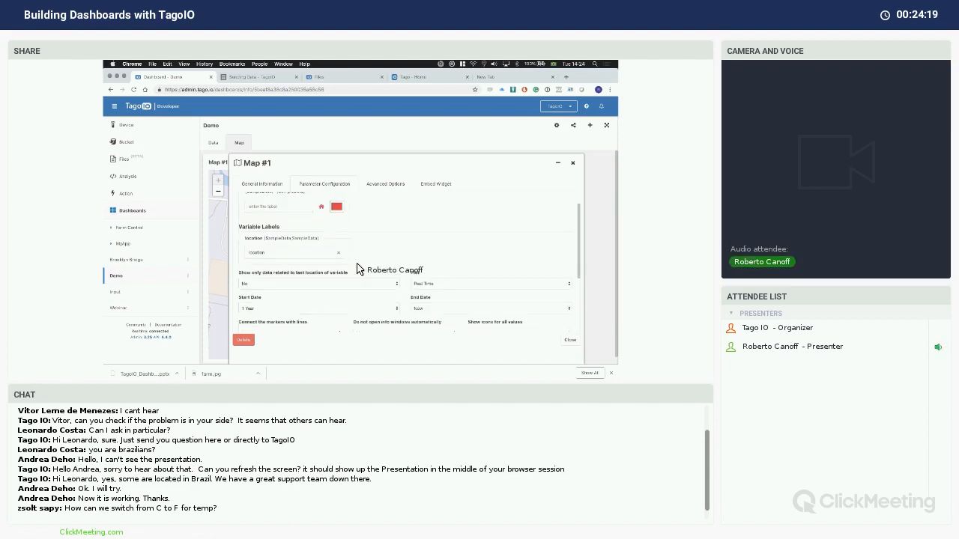
{"action": "scroll", "coordinate": [359, 267], "scroll_direction": "down", "scroll_amount": 2}
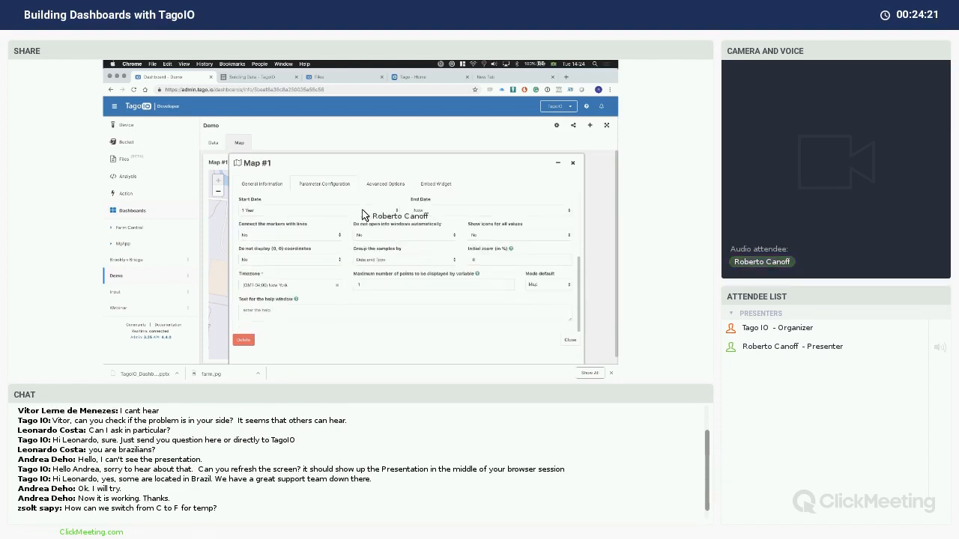
{"action": "left_click", "coordinate": [378, 185]}
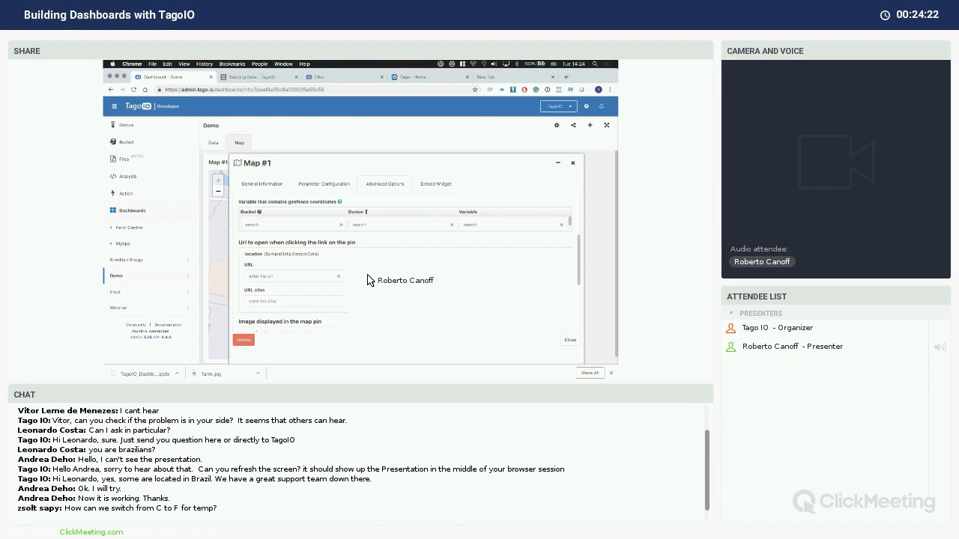
{"action": "scroll", "coordinate": [363, 278], "scroll_direction": "down", "scroll_amount": 3}
{"action": "scroll", "coordinate": [258, 258], "scroll_direction": "down", "scroll_amount": 1}
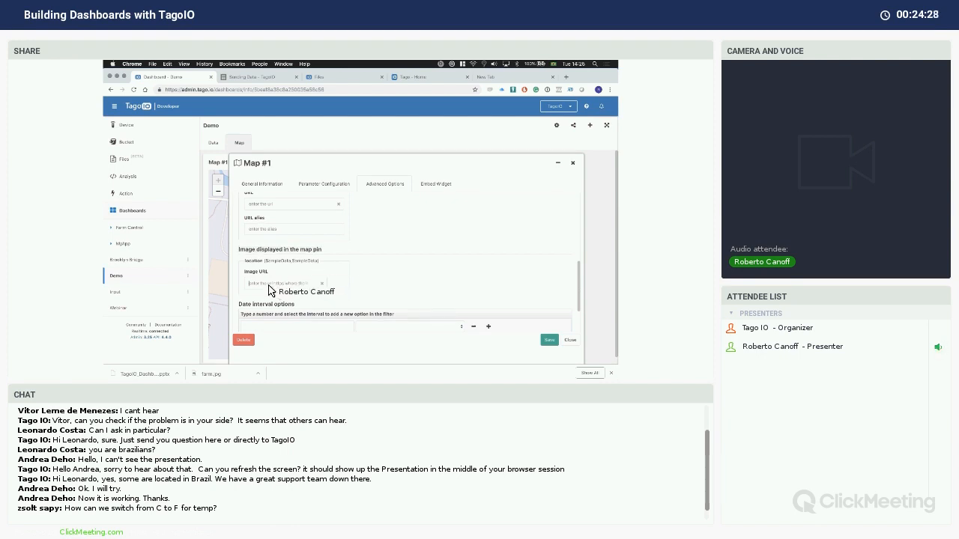
{"action": "key", "text": "ctrl+v"}
{"action": "scroll", "coordinate": [414, 283], "scroll_direction": "down", "scroll_amount": 2}
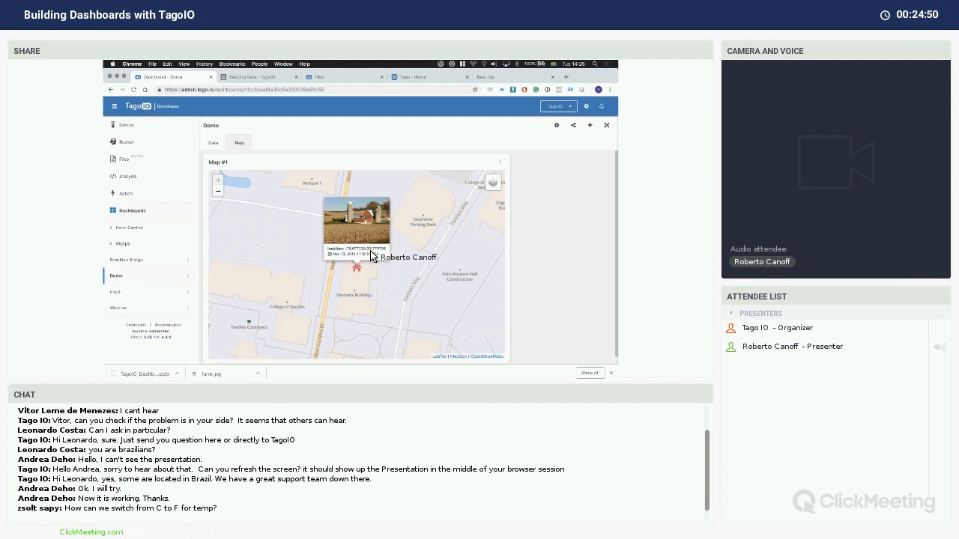
Add a URL with an alias as the link opened from Map #1's location pin and save the widget
{"action": "left_click", "coordinate": [500, 162]}
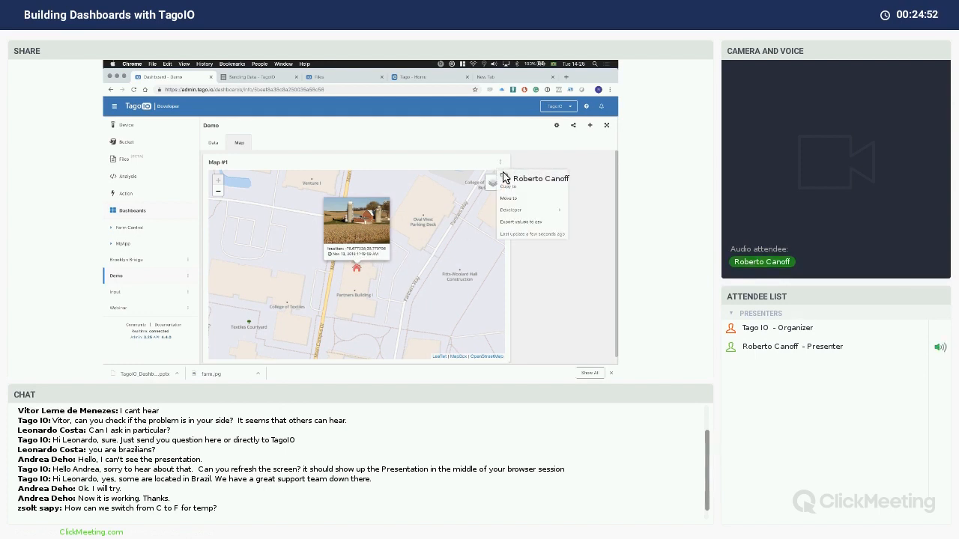
{"action": "left_click", "coordinate": [504, 174]}
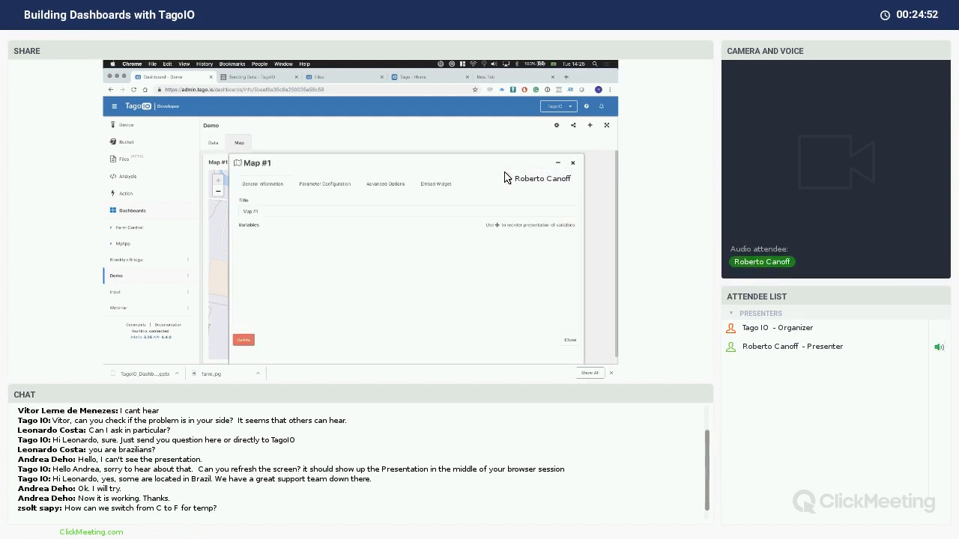
{"action": "left_click", "coordinate": [330, 185]}
{"action": "scroll", "coordinate": [366, 245], "scroll_direction": "down", "scroll_amount": 2}
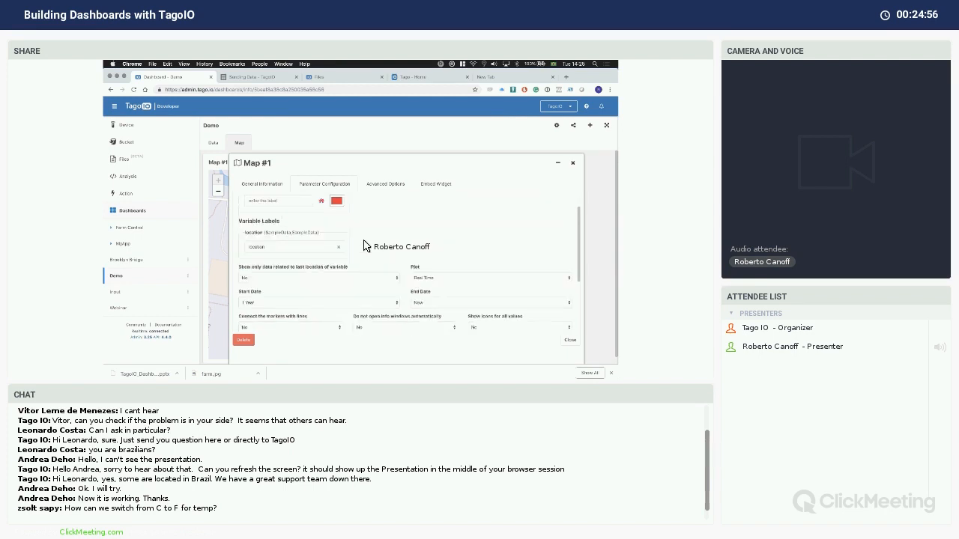
{"action": "left_click", "coordinate": [385, 184]}
{"action": "scroll", "coordinate": [386, 217], "scroll_direction": "down", "scroll_amount": 3}
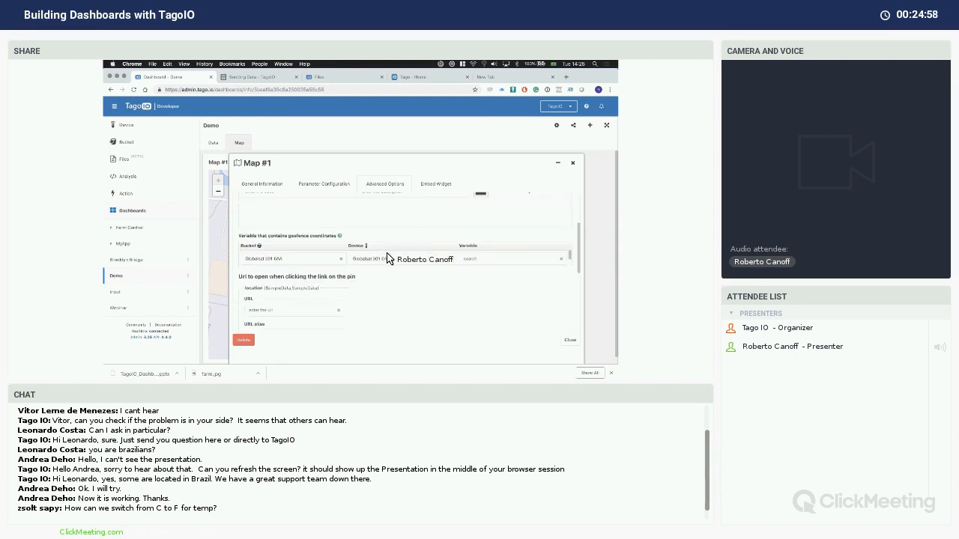
{"action": "left_click", "coordinate": [315, 310]}
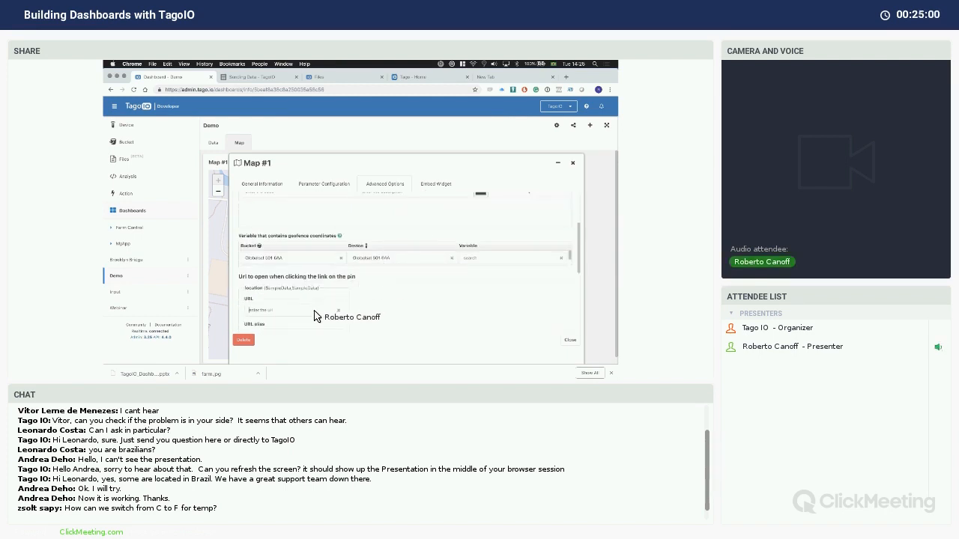
{"action": "scroll", "coordinate": [315, 317], "scroll_direction": "down", "scroll_amount": 2}
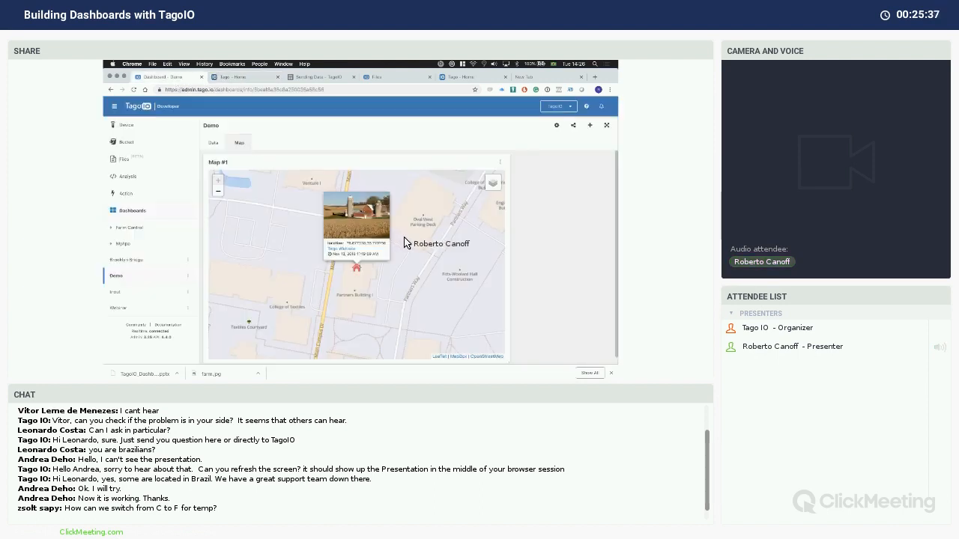
{"action": "left_click", "coordinate": [388, 200]}
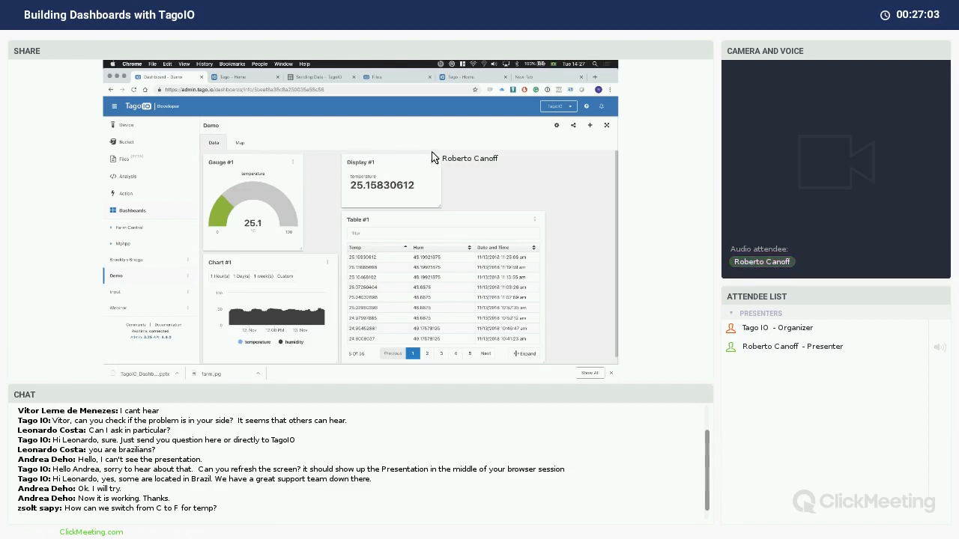
Add a third dashboard tab titled Farm to the Demo dashboard, save it and open the new tab
{"action": "left_click", "coordinate": [556, 126]}
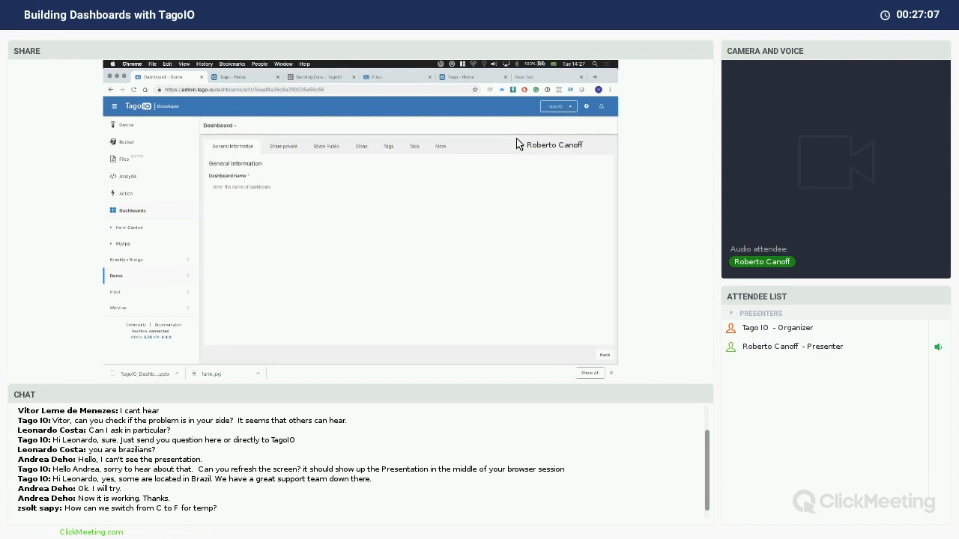
{"action": "left_click", "coordinate": [410, 148]}
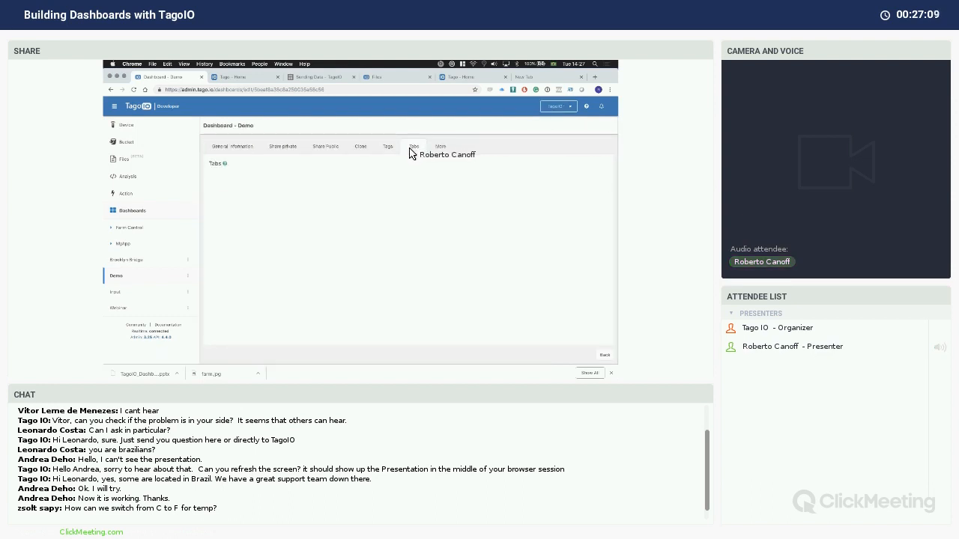
{"action": "left_click", "coordinate": [529, 206]}
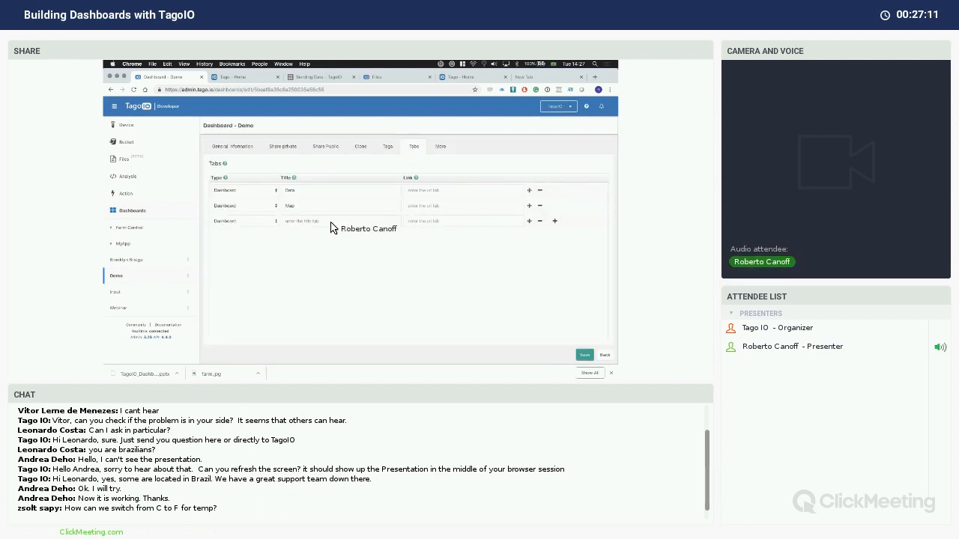
{"action": "left_click", "coordinate": [315, 221]}
{"action": "type", "text": "H"}
{"action": "type", "text": "m"}
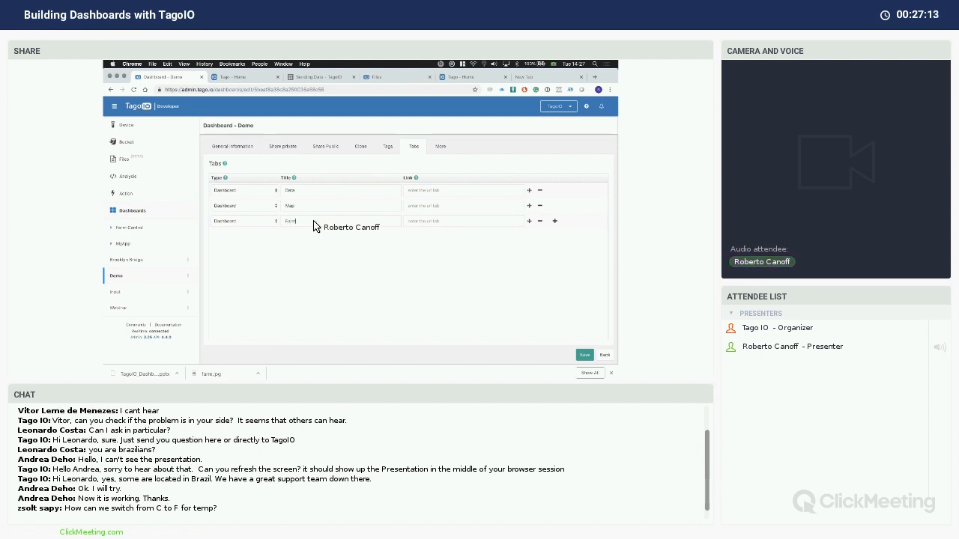
{"action": "left_click", "coordinate": [584, 357]}
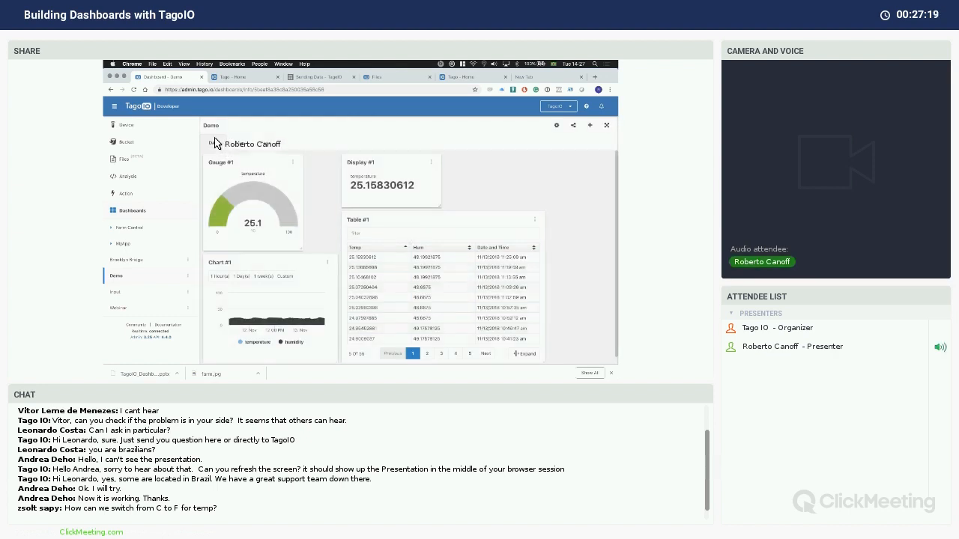
{"action": "left_click", "coordinate": [265, 144]}
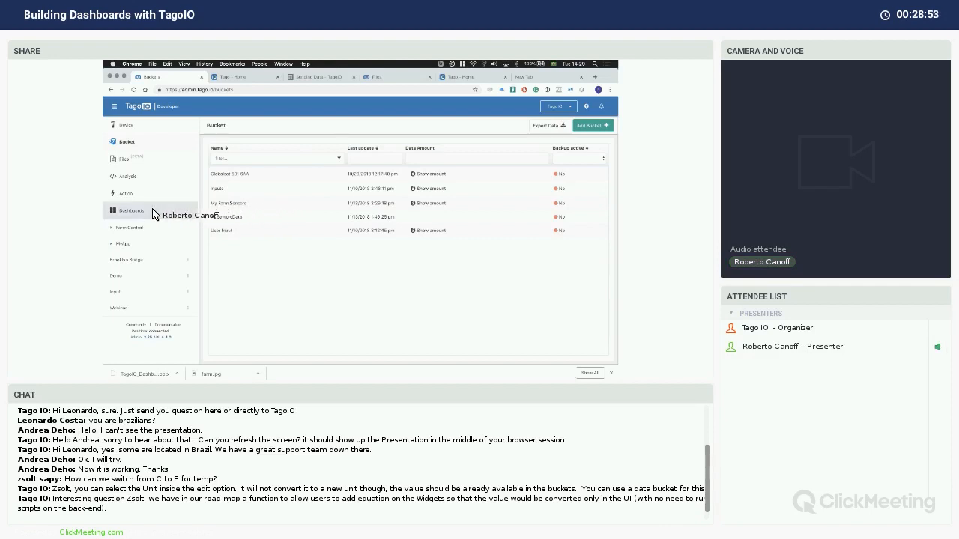
Add an Input widget to the Demo dashboard's Farm tab with My Farm Sensors as its variable's bucket
{"action": "left_click", "coordinate": [117, 276]}
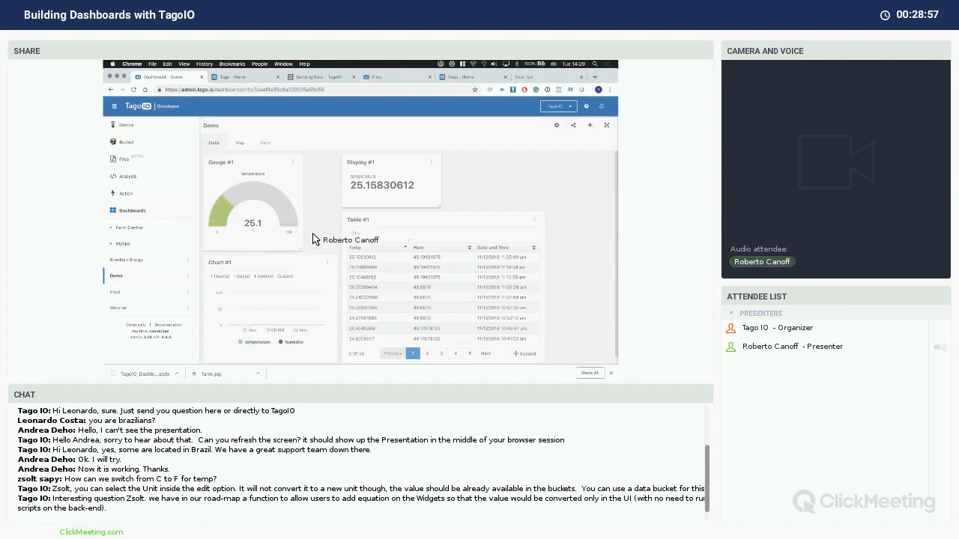
{"action": "left_click", "coordinate": [268, 144]}
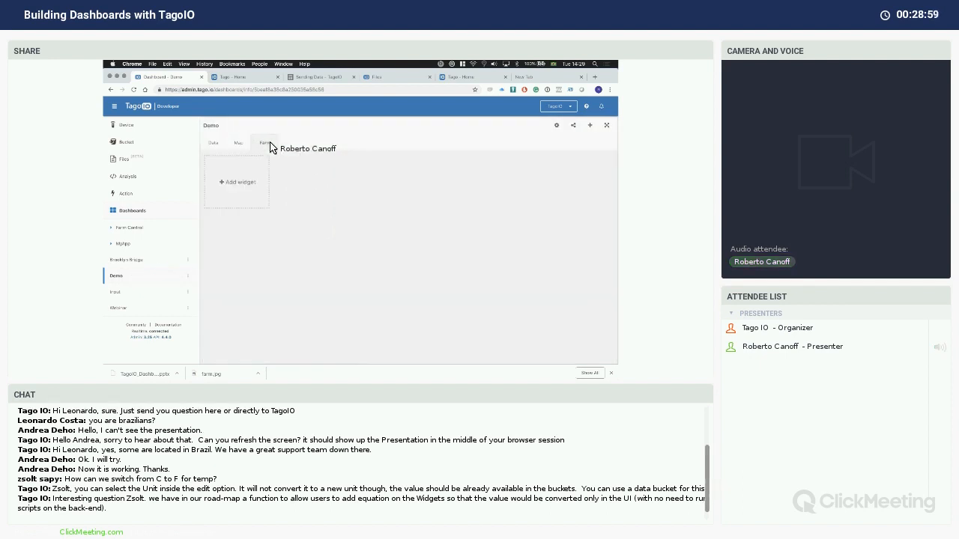
{"action": "left_click", "coordinate": [250, 184]}
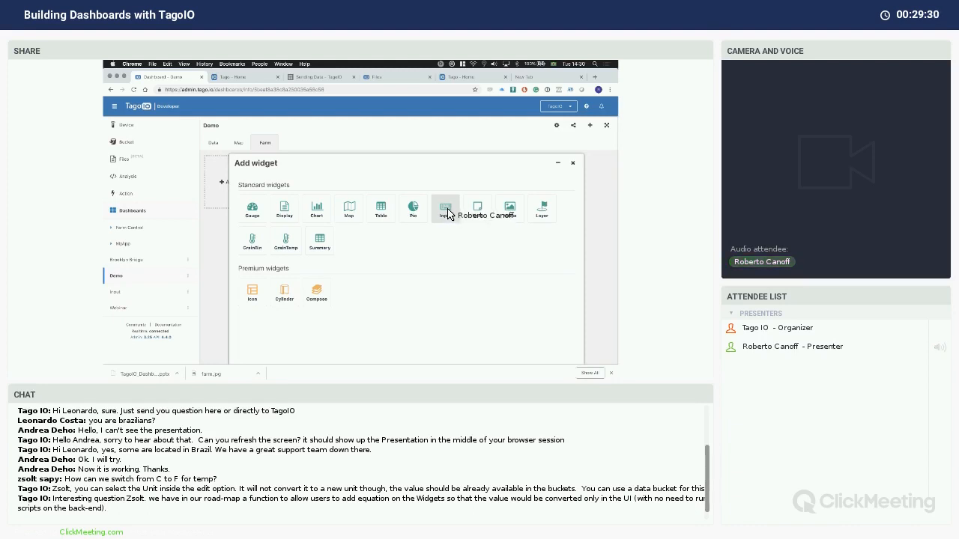
{"action": "left_click", "coordinate": [446, 212]}
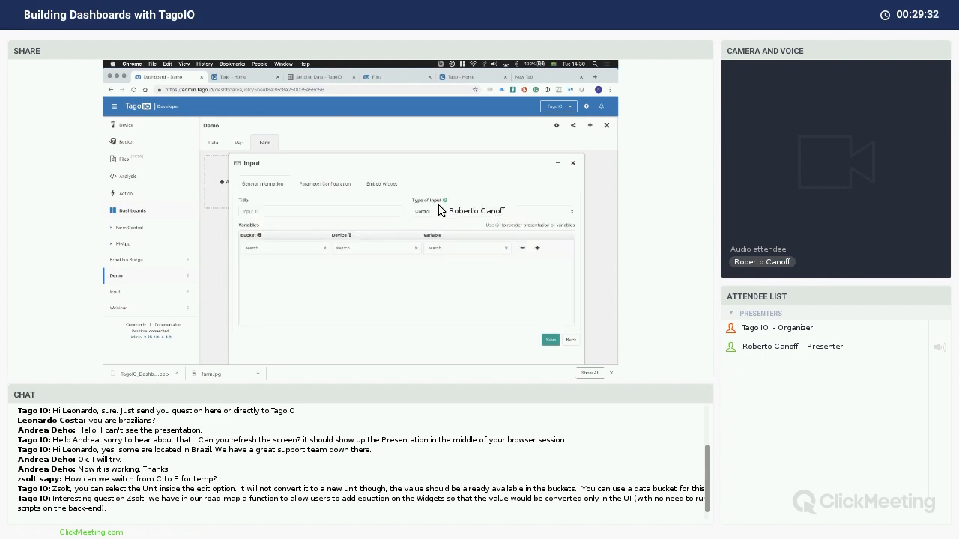
{"action": "left_click", "coordinate": [308, 253]}
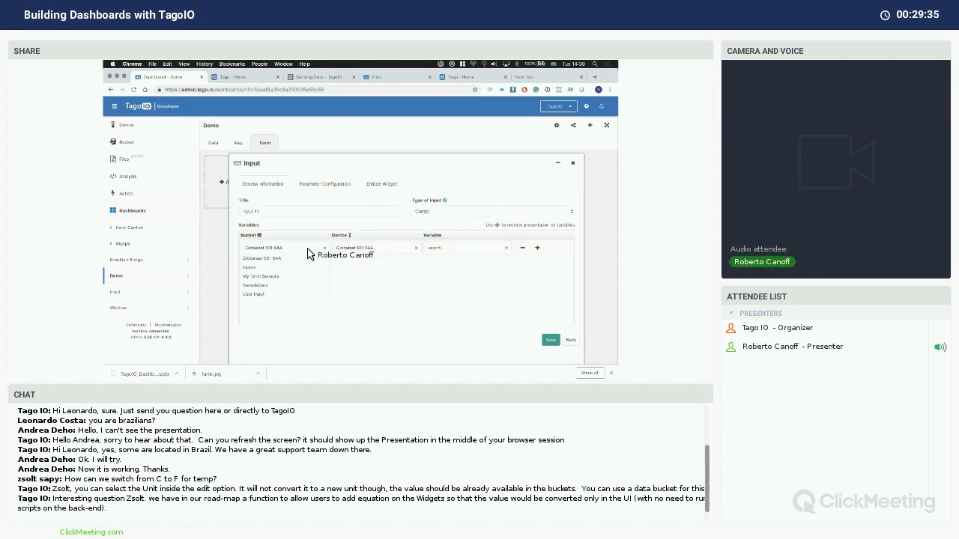
{"action": "left_click", "coordinate": [266, 278]}
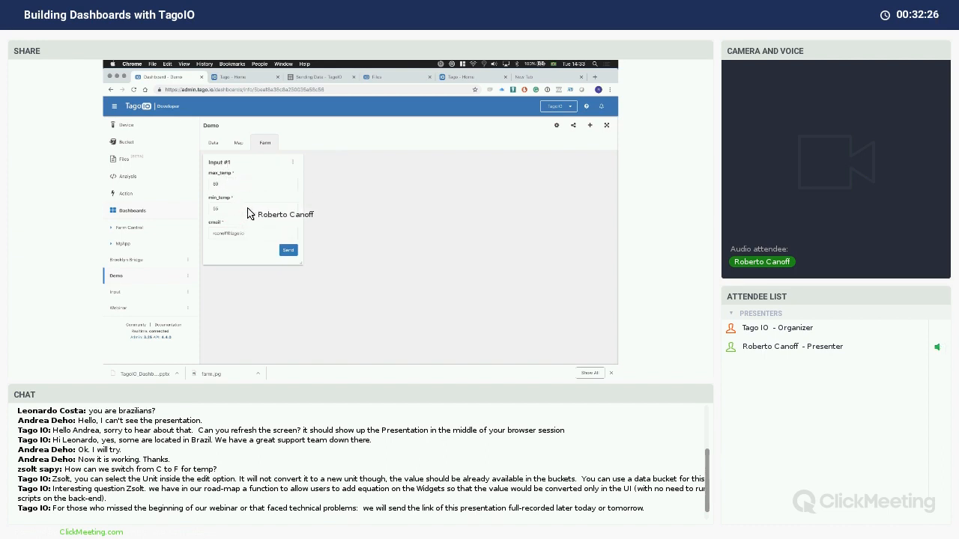
Change the title of the Input #1 widget to Configuration and save the widget
{"action": "left_click", "coordinate": [292, 161]}
{"action": "left_click", "coordinate": [306, 175]}
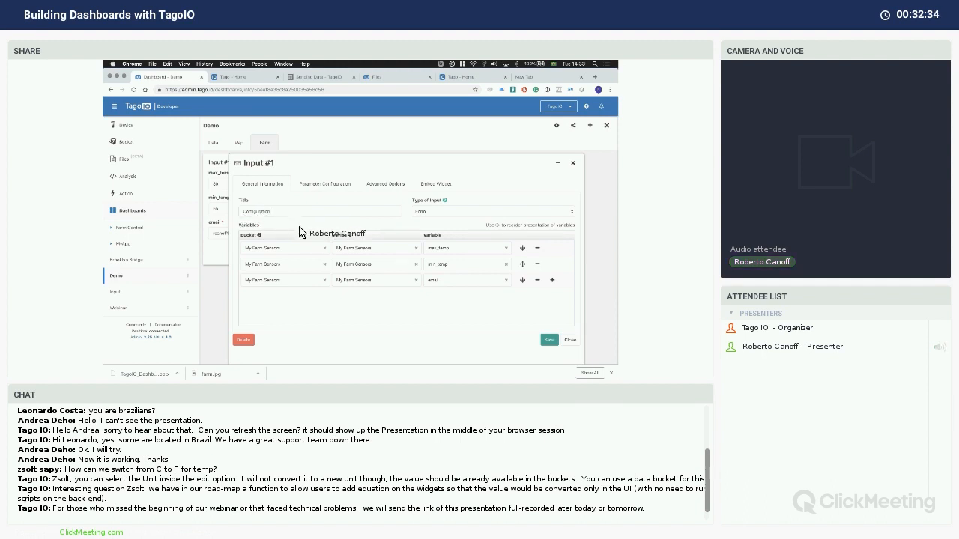
{"action": "left_click", "coordinate": [548, 338]}
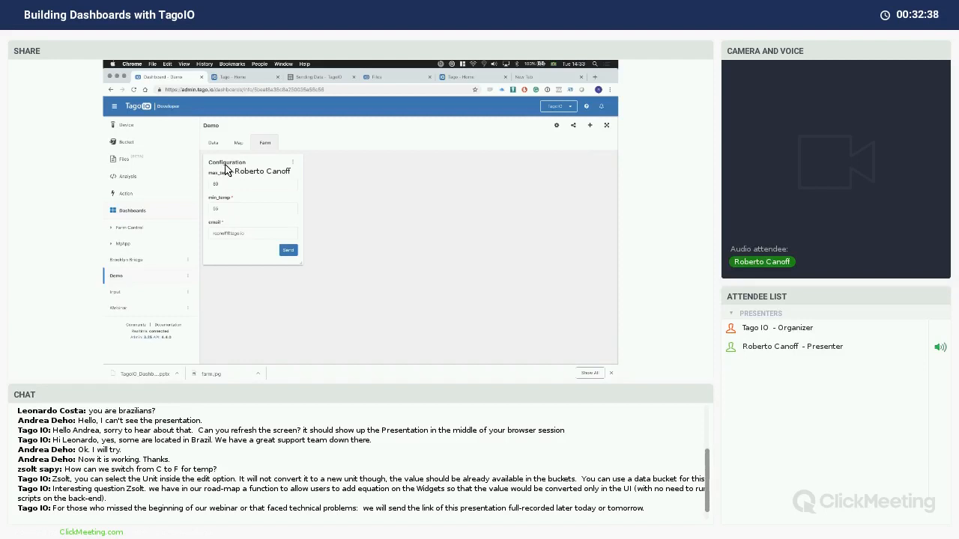
Label the Configuration form's max_temp, min_temp and email variables as Maximum Temperature, Minimum Temperature and E-mail
{"action": "left_click", "coordinate": [292, 162]}
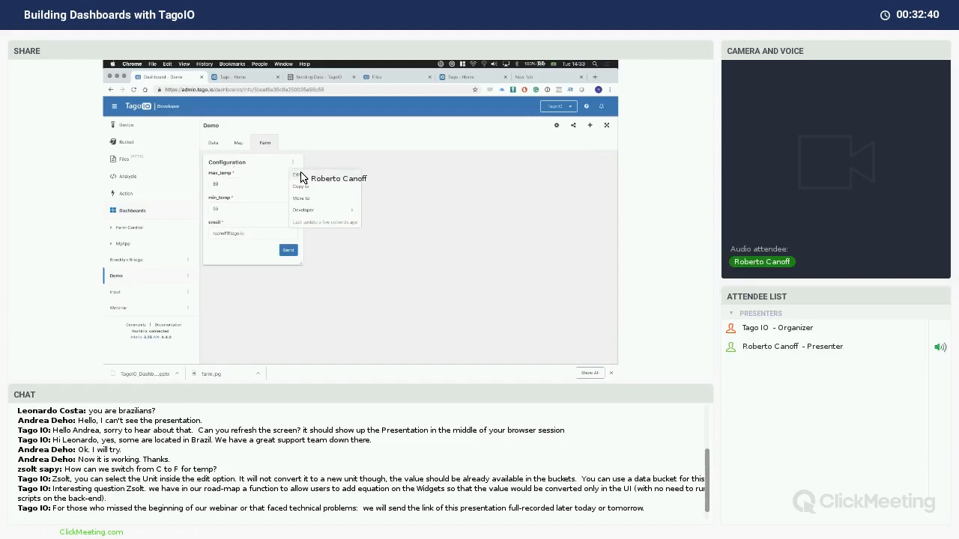
{"action": "left_click", "coordinate": [301, 175]}
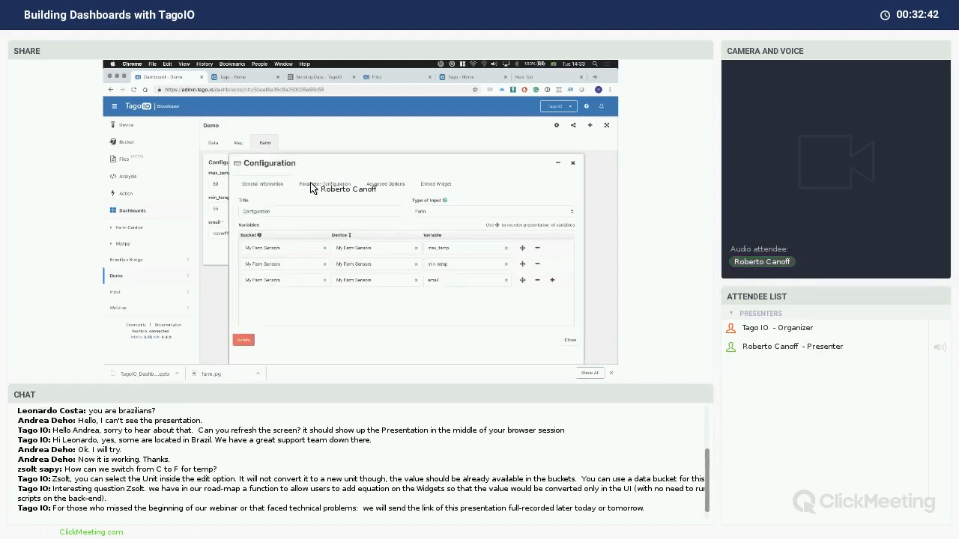
{"action": "left_click", "coordinate": [315, 185]}
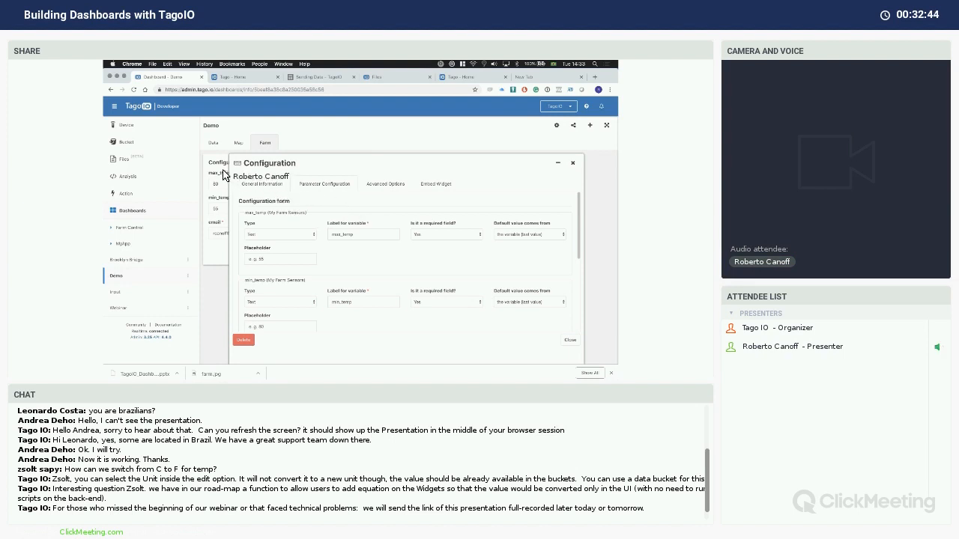
{"action": "double_click", "coordinate": [327, 236]}
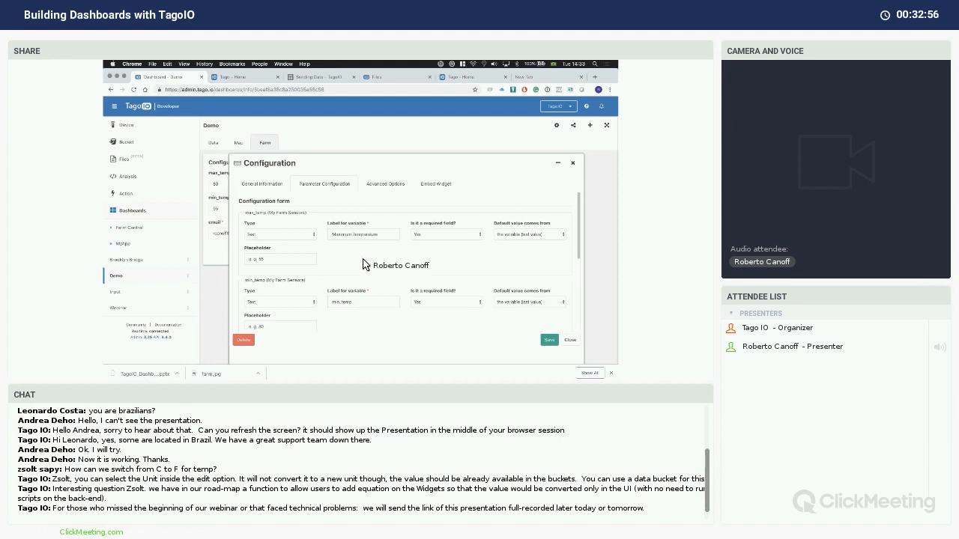
{"action": "scroll", "coordinate": [353, 259], "scroll_direction": "down", "scroll_amount": 2}
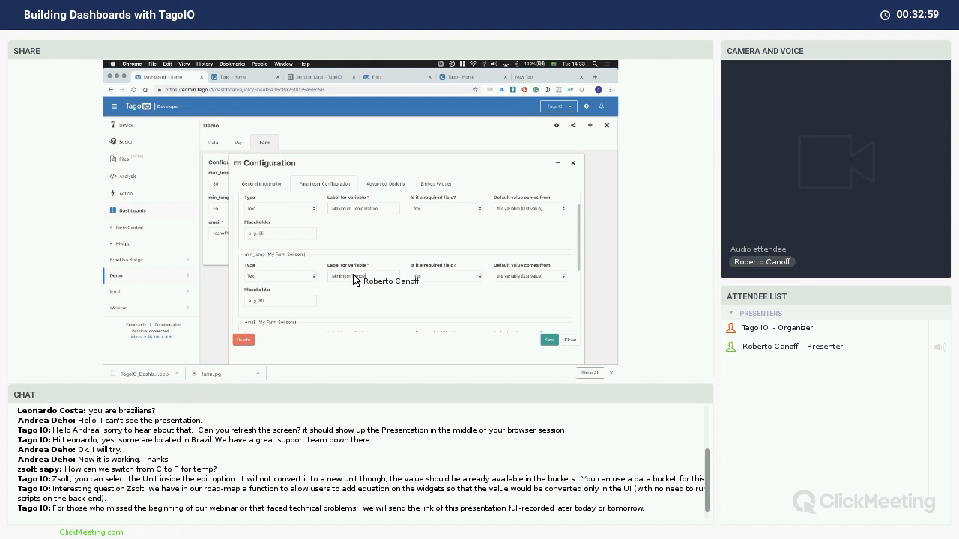
{"action": "scroll", "coordinate": [355, 280], "scroll_direction": "down", "scroll_amount": 1}
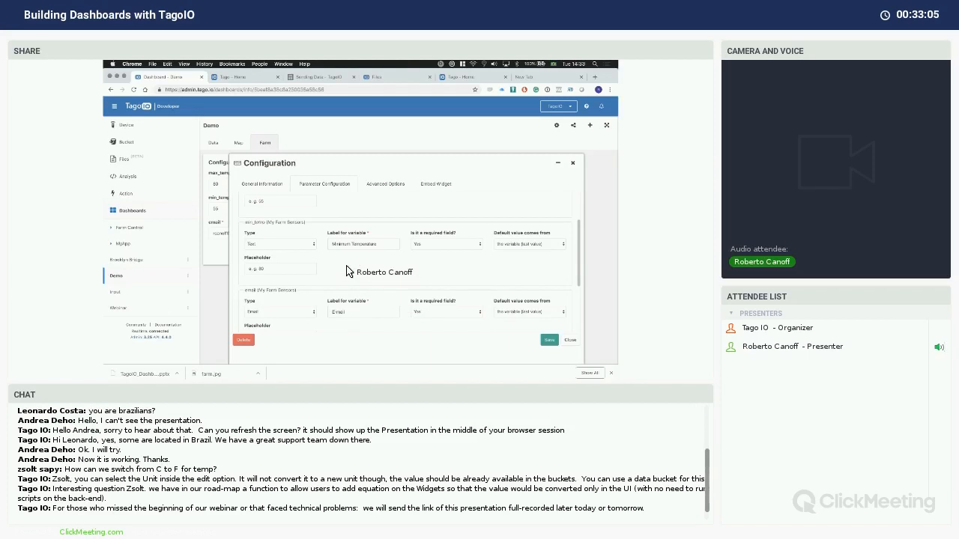
Replace the example values in the placeholders of the Maximum Temperature and Minimum Temperature fields and save the widget
{"action": "scroll", "coordinate": [296, 238], "scroll_direction": "up", "scroll_amount": 1}
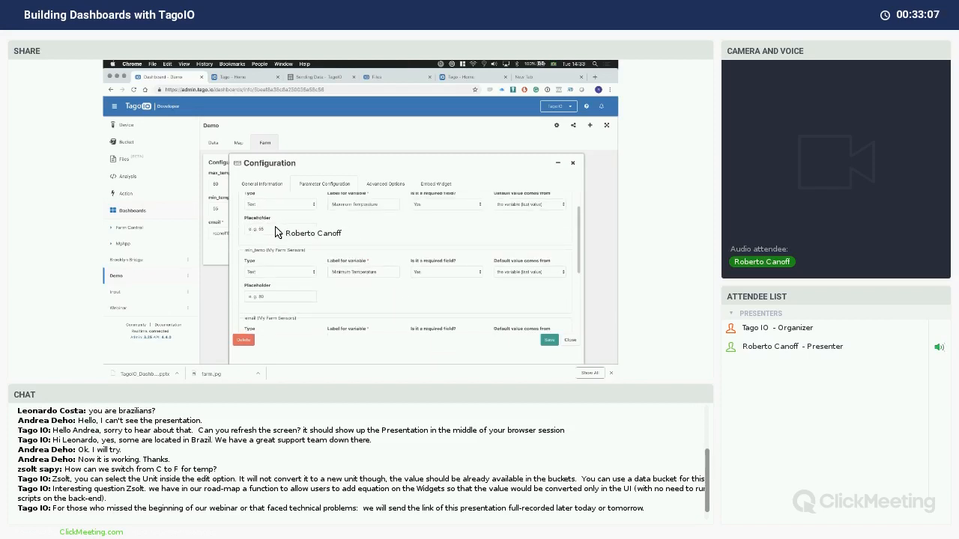
{"action": "key", "text": "BackSpace"}
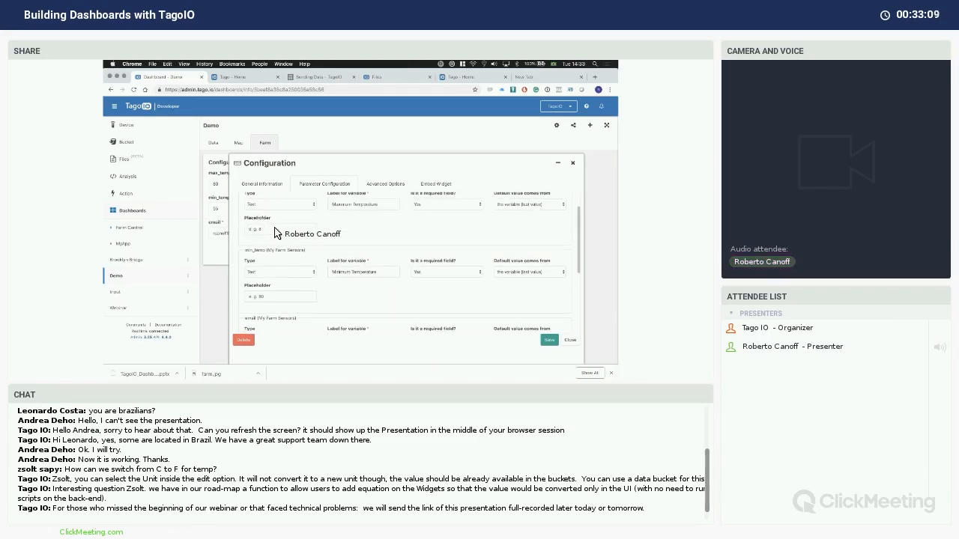
{"action": "left_click", "coordinate": [271, 297]}
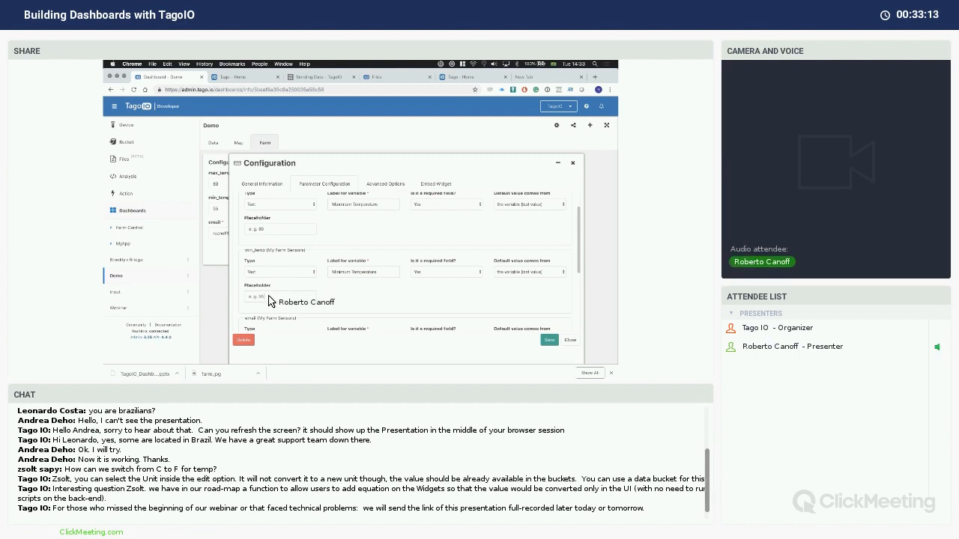
{"action": "scroll", "coordinate": [479, 322], "scroll_direction": "down", "scroll_amount": 2}
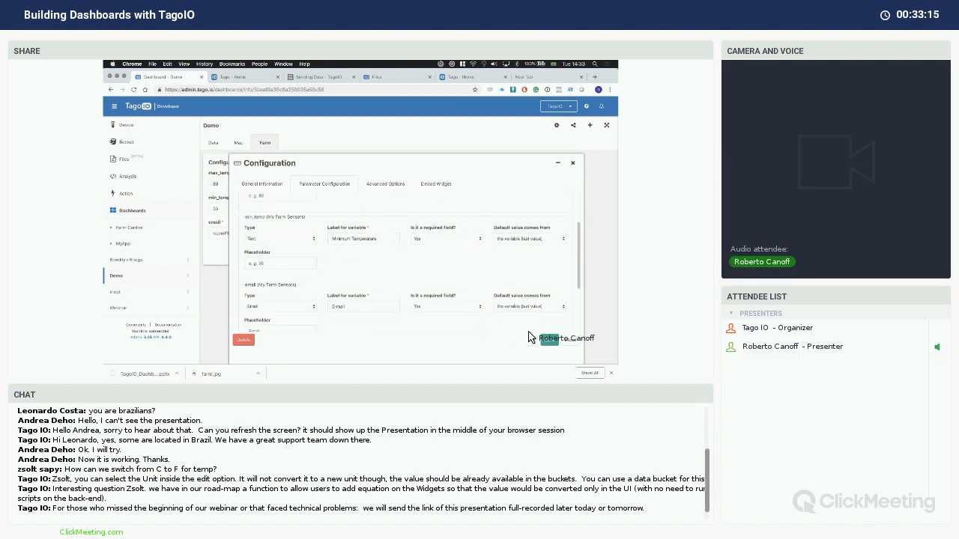
{"action": "left_click", "coordinate": [549, 340]}
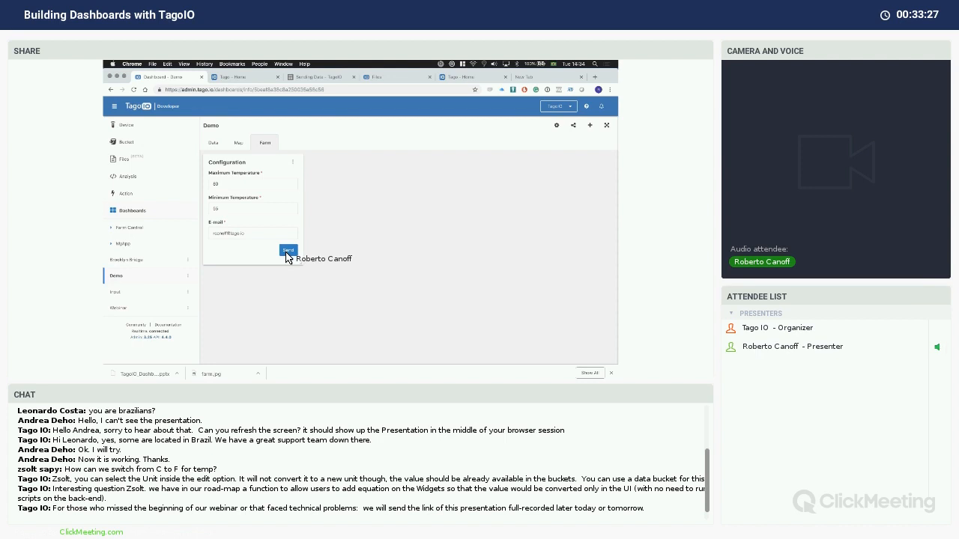
Customize the Configuration widget's submit button text as Save Configuration and save the widget
{"action": "left_click", "coordinate": [292, 161]}
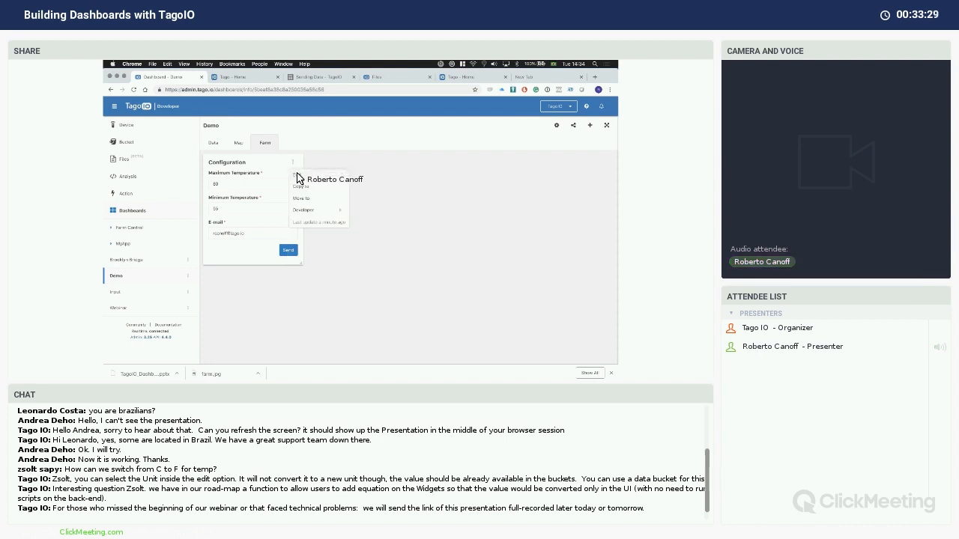
{"action": "left_click", "coordinate": [300, 179]}
{"action": "left_click", "coordinate": [378, 184]}
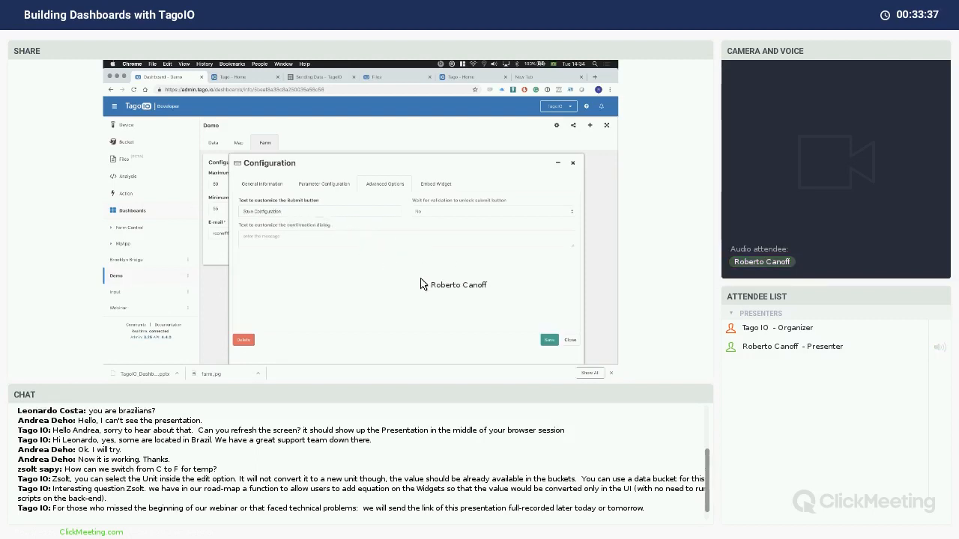
{"action": "left_click", "coordinate": [547, 339]}
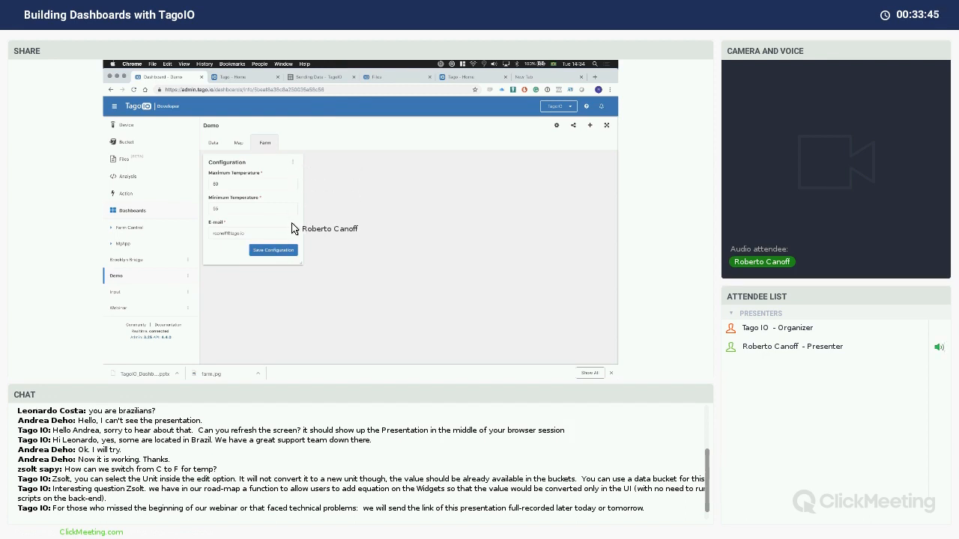
Set Add Confirm button to Yes in the Configuration widget's form parameters
{"action": "left_click", "coordinate": [302, 178]}
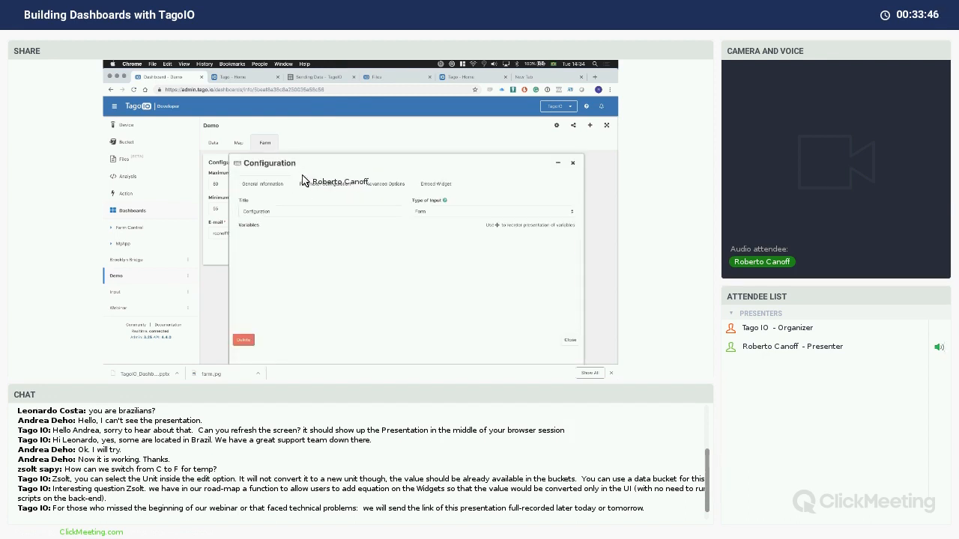
{"action": "left_click", "coordinate": [313, 184]}
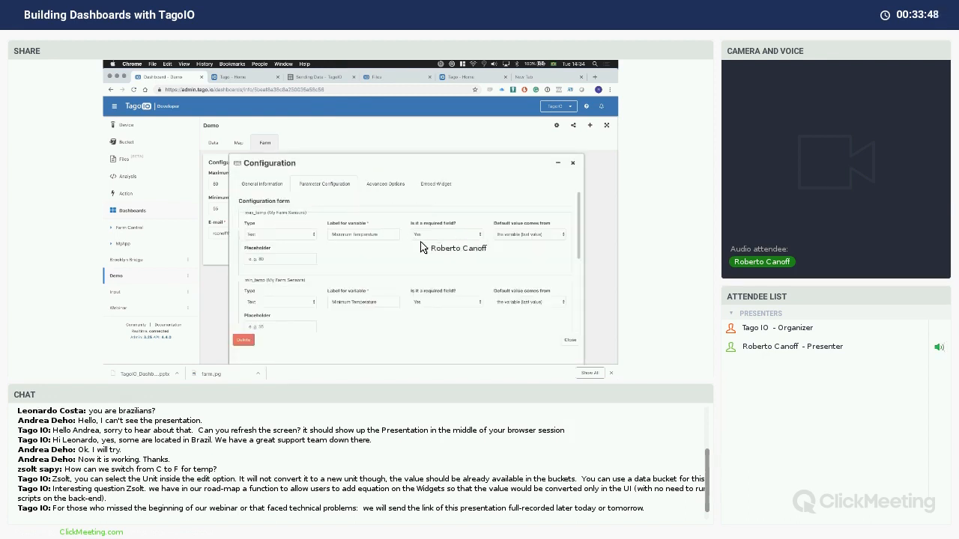
{"action": "scroll", "coordinate": [426, 240], "scroll_direction": "down", "scroll_amount": 3}
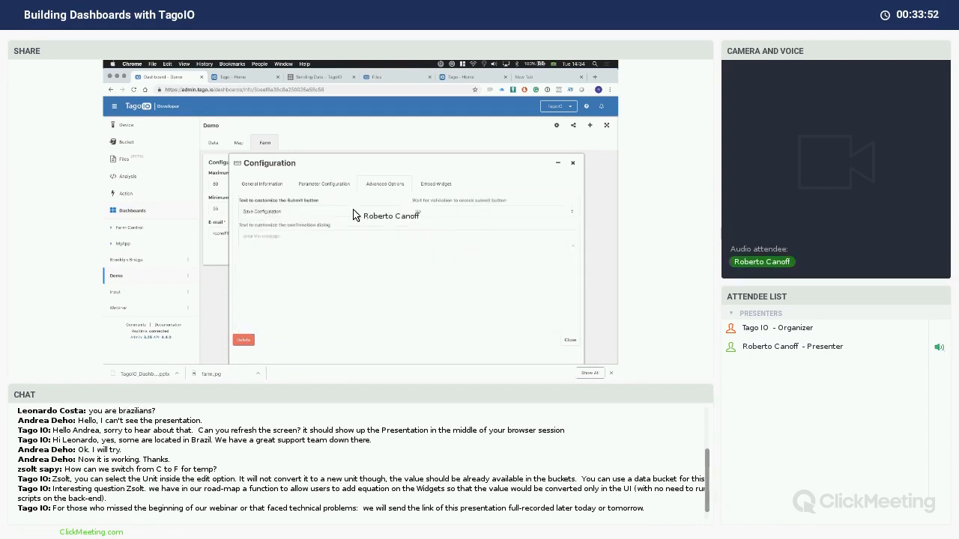
{"action": "scroll", "coordinate": [382, 278], "scroll_direction": "up", "scroll_amount": 3}
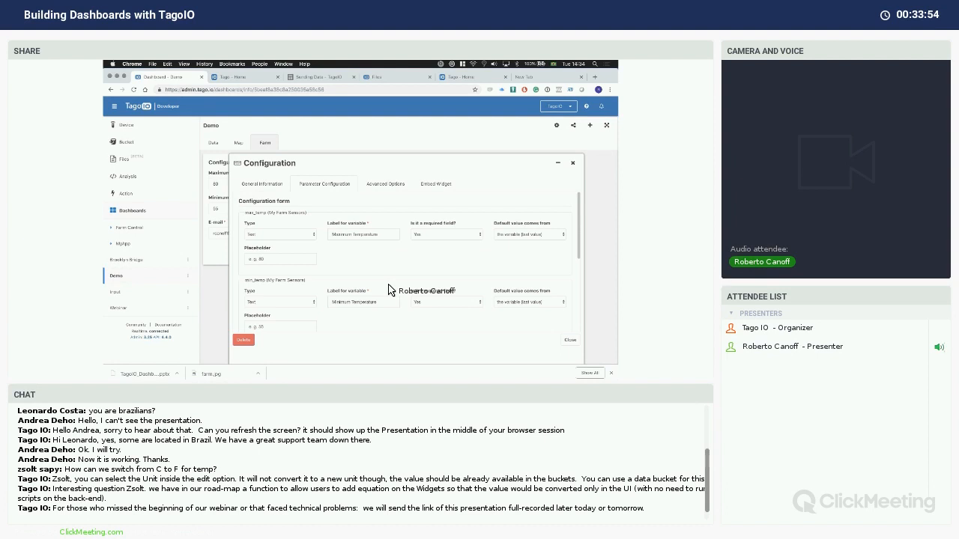
{"action": "scroll", "coordinate": [390, 290], "scroll_direction": "down", "scroll_amount": 5}
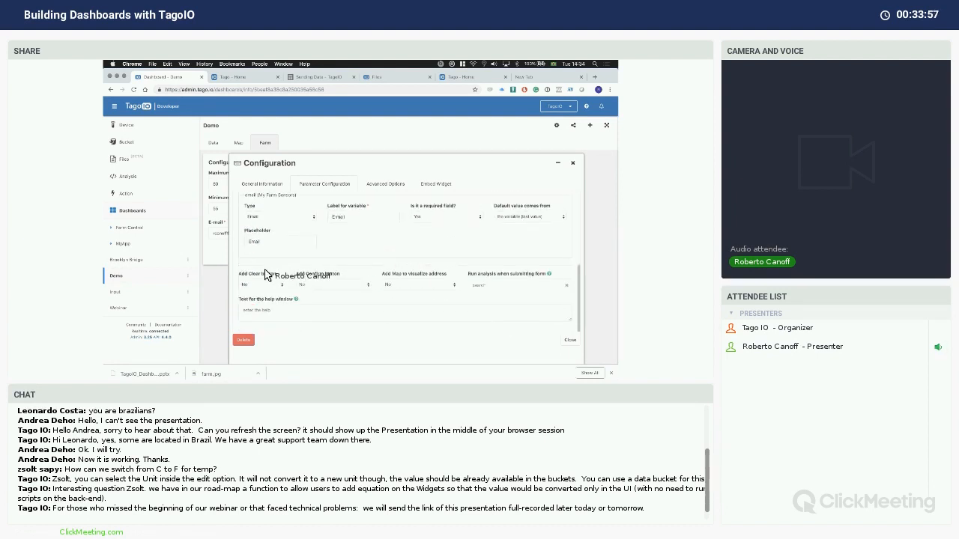
{"action": "left_click", "coordinate": [330, 285]}
{"action": "left_click", "coordinate": [331, 292]}
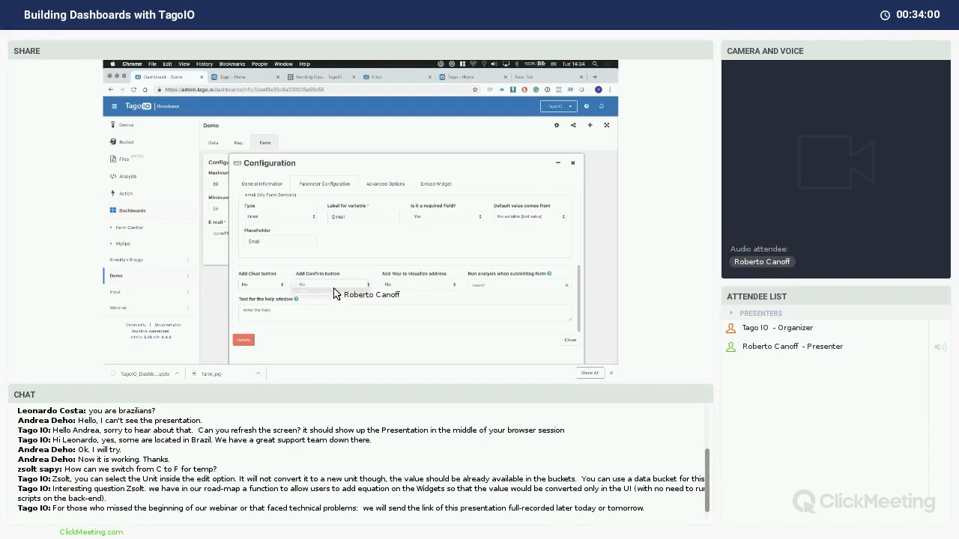
{"action": "left_click", "coordinate": [246, 315]}
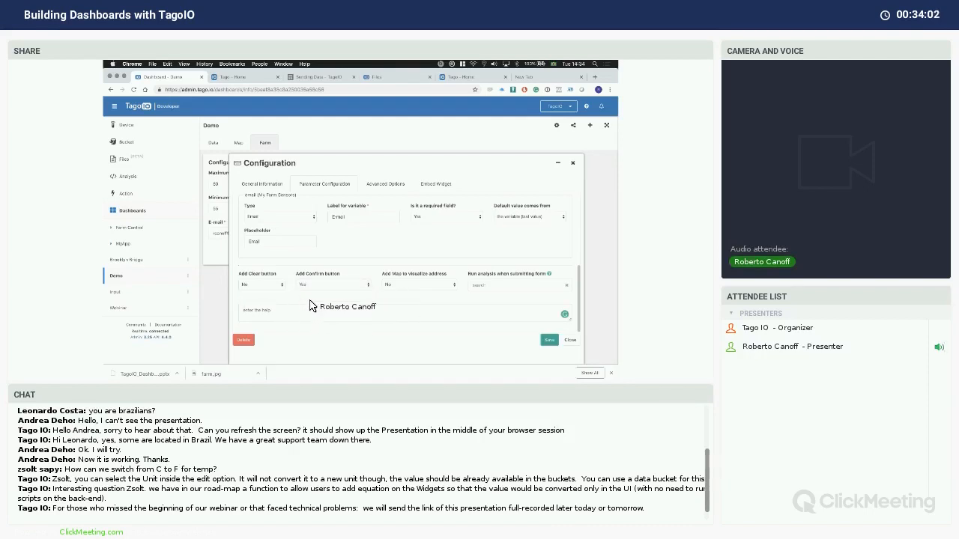
Set the Configuration widget's confirmation dialog text to "Are you sure you want to save this?" and save the widget
{"action": "left_click", "coordinate": [379, 184]}
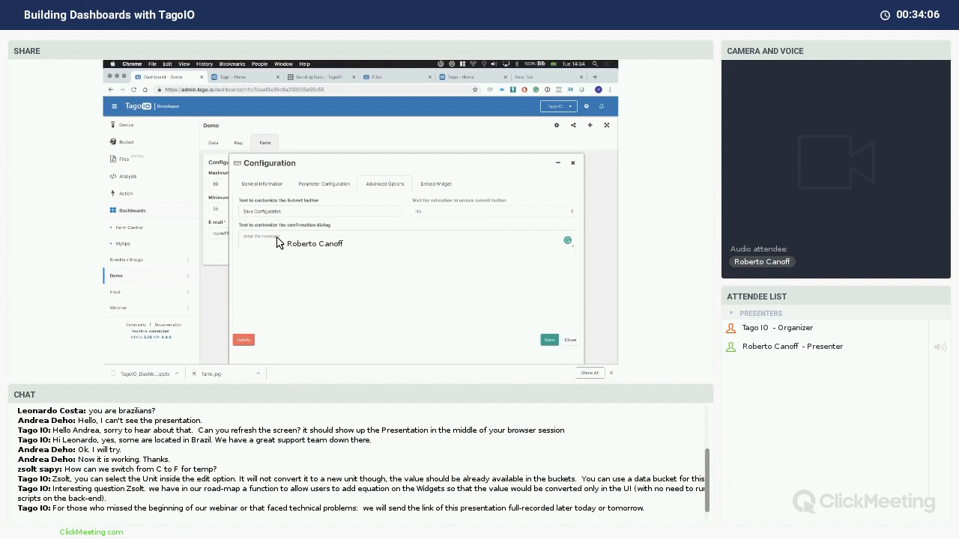
{"action": "type", "text": "re?"}
{"action": "type", "text": "?"}
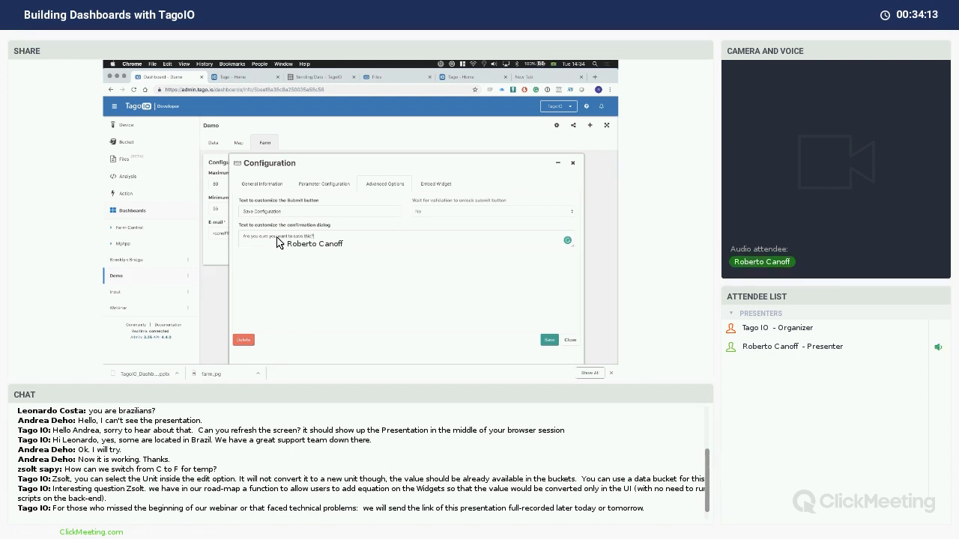
{"action": "left_click", "coordinate": [548, 341]}
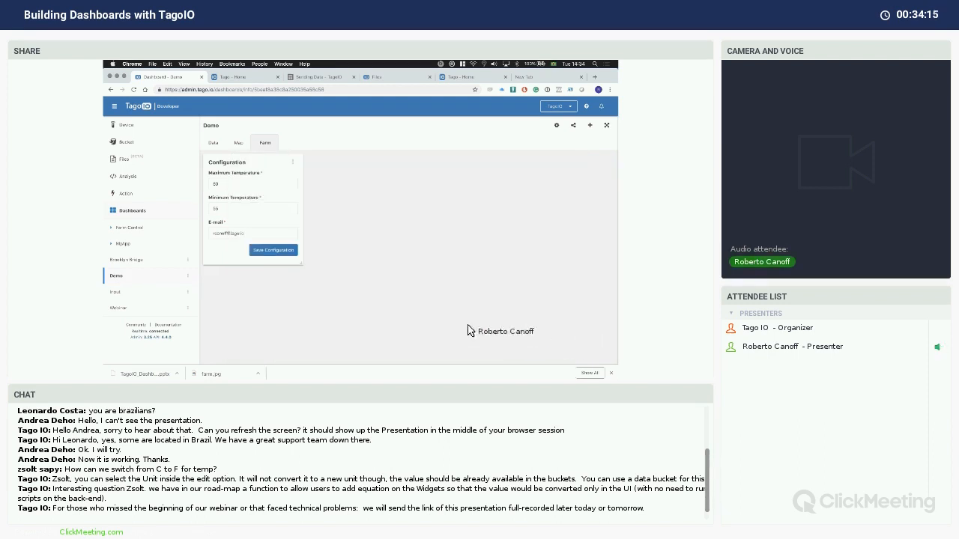
Submit the Configuration form to check the text of its confirmation dialog, and cancel the submission
{"action": "left_click", "coordinate": [281, 253]}
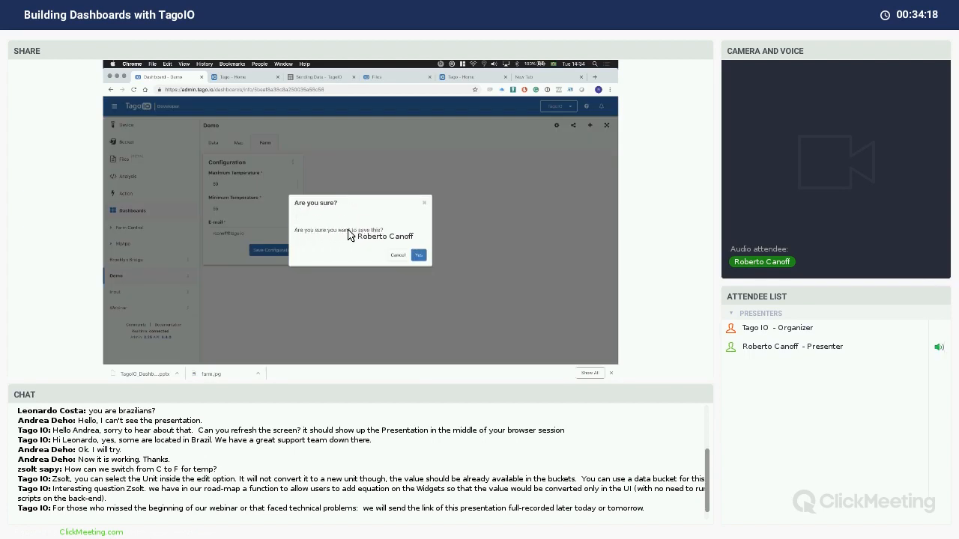
{"action": "triple_click", "coordinate": [348, 232]}
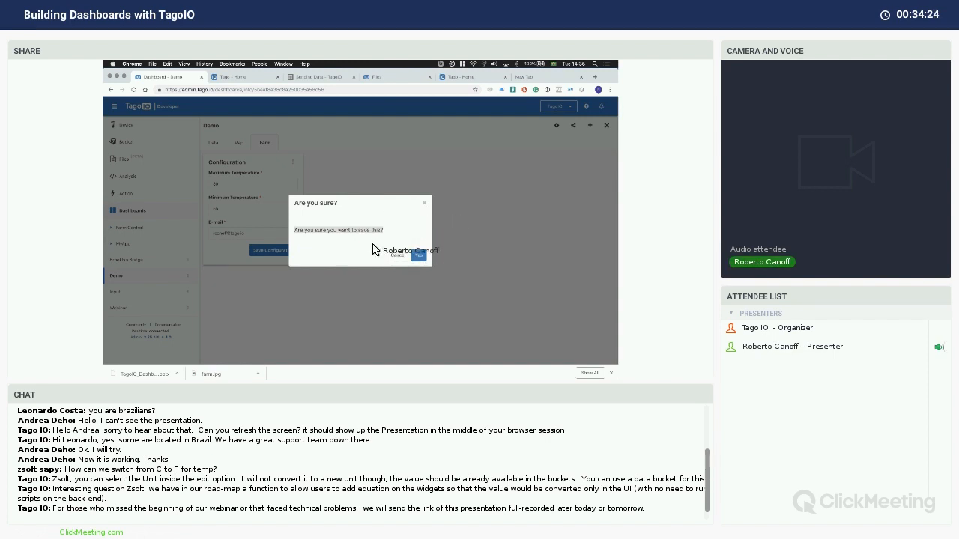
{"action": "left_click", "coordinate": [396, 255]}
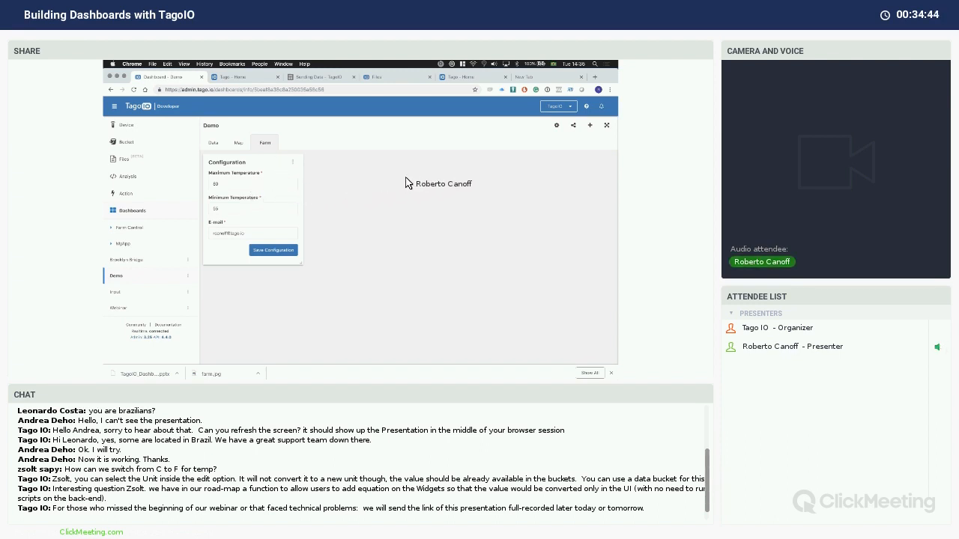
{"action": "left_click", "coordinate": [589, 125]}
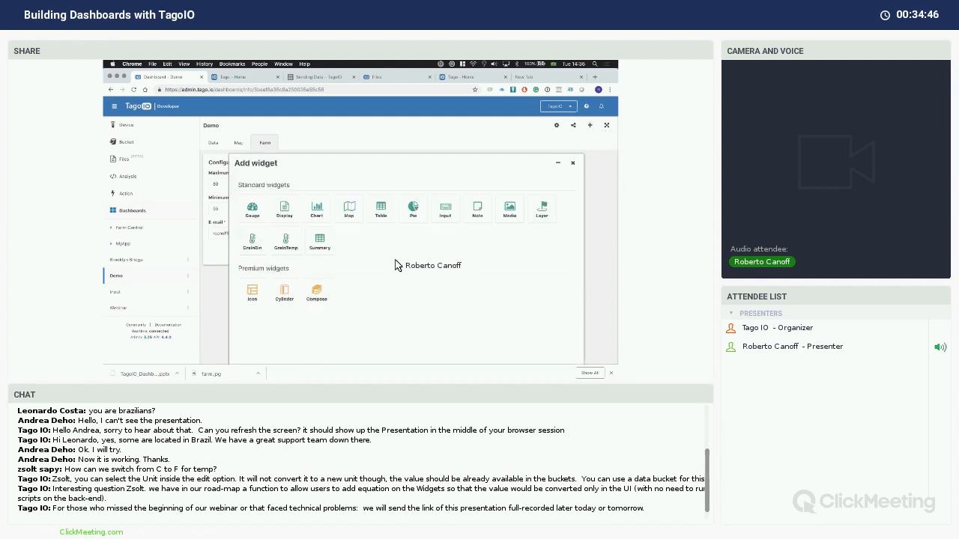
{"action": "left_click", "coordinate": [317, 294]}
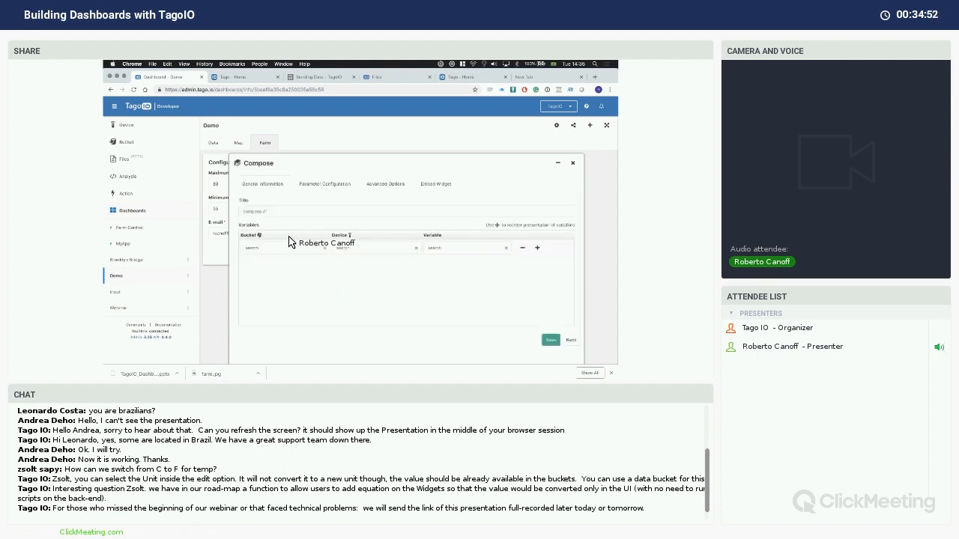
{"action": "left_click", "coordinate": [293, 252]}
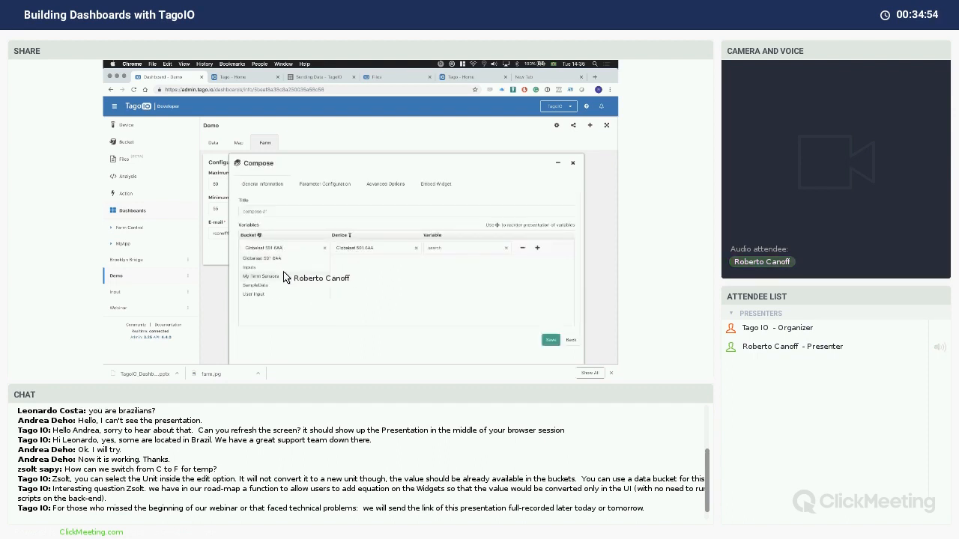
{"action": "left_click", "coordinate": [264, 284]}
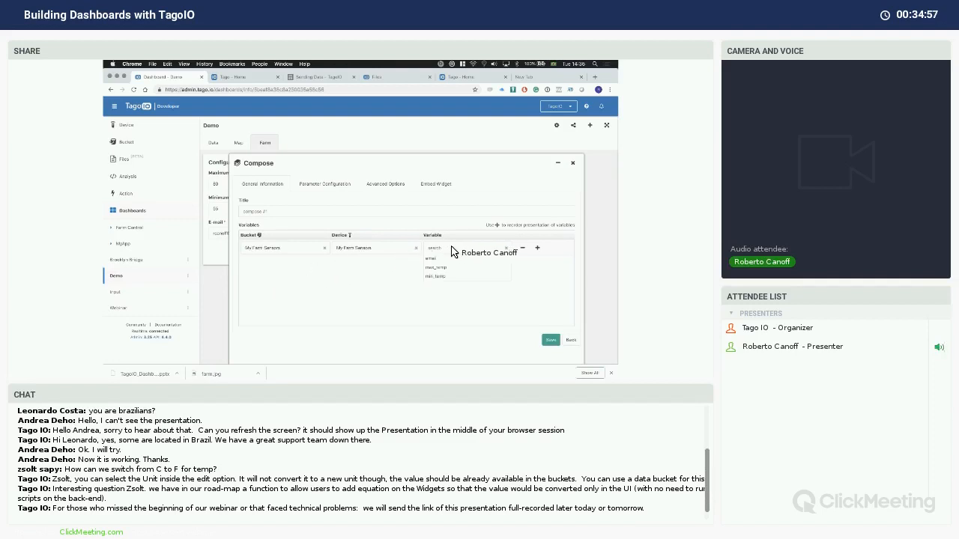
{"action": "type", "text": "tem"}
{"action": "left_click", "coordinate": [524, 165]}
{"action": "key", "text": "Escape"}
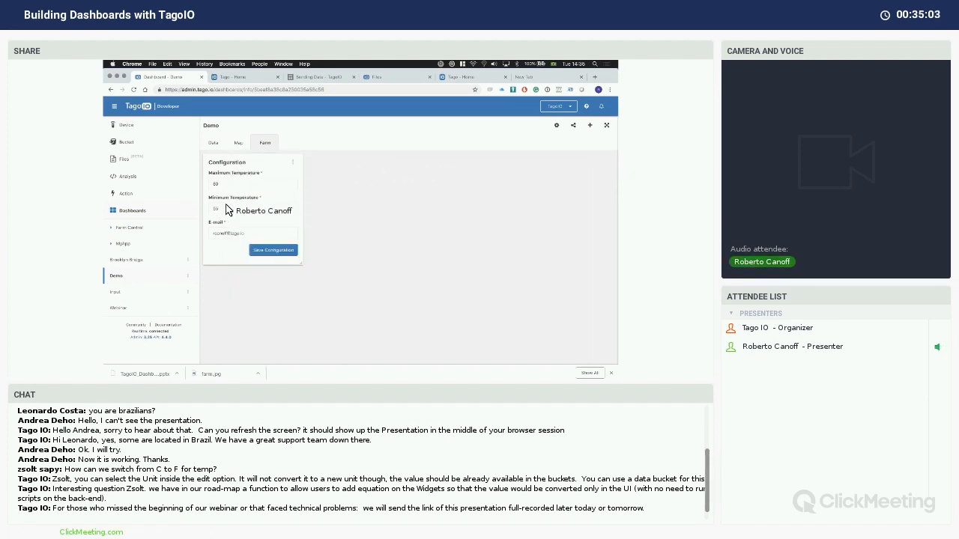
Start a Compose widget on the Farm tab with the temperature variable from the My Farm Sensors bucket
{"action": "left_click", "coordinate": [590, 126]}
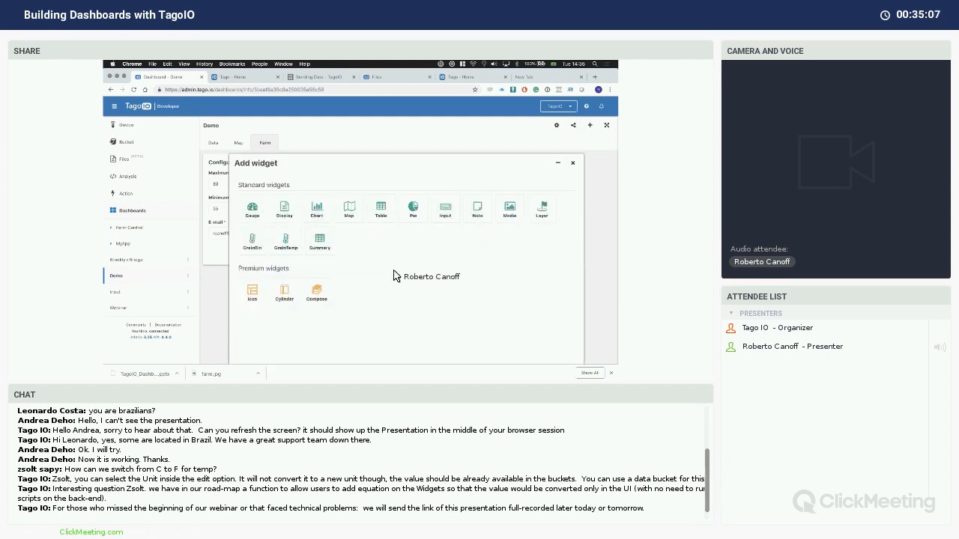
{"action": "left_click", "coordinate": [317, 292]}
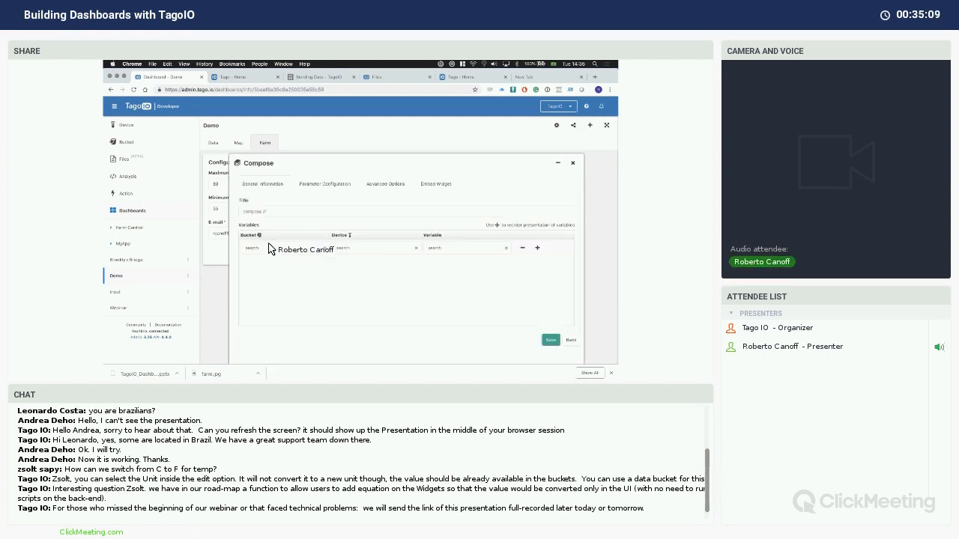
{"action": "left_click", "coordinate": [264, 248]}
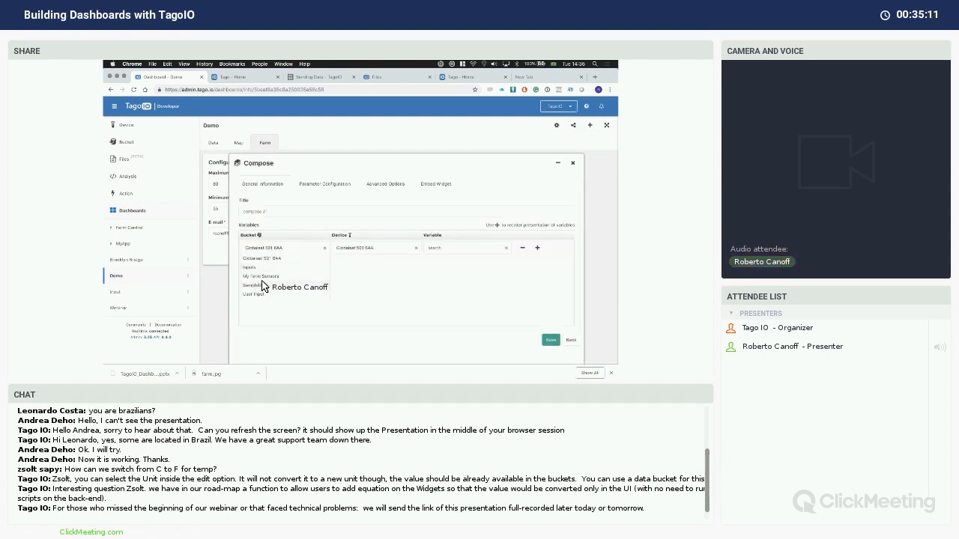
{"action": "left_click", "coordinate": [264, 277]}
{"action": "left_click", "coordinate": [439, 248]}
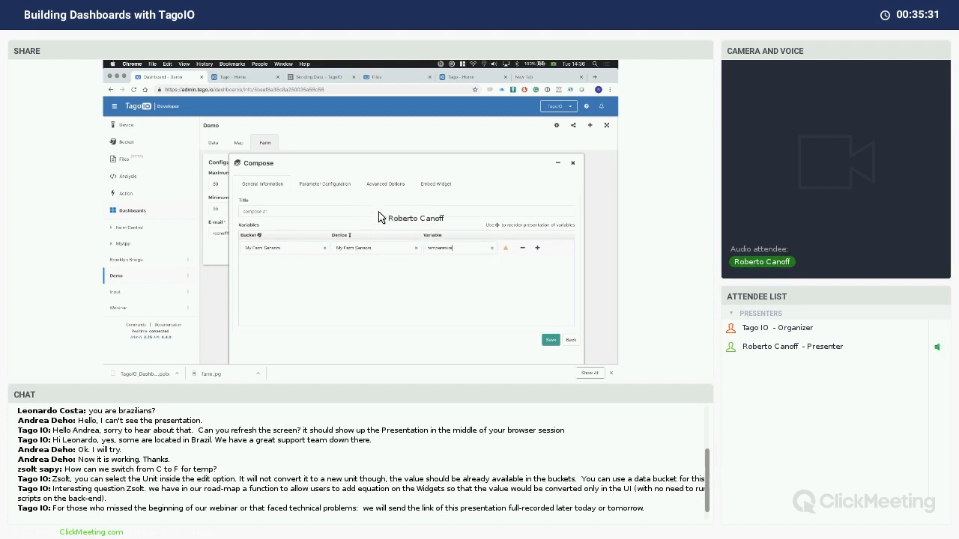
Use the URL of farm.jpg from the Files page as the Compose widget's background, keeping Image as the background type
{"action": "left_click", "coordinate": [325, 187]}
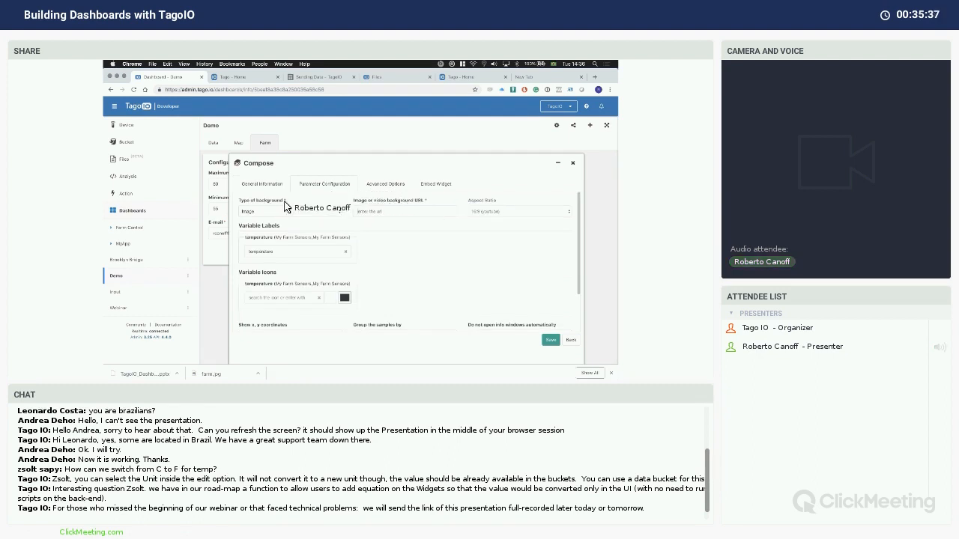
{"action": "left_click", "coordinate": [324, 213]}
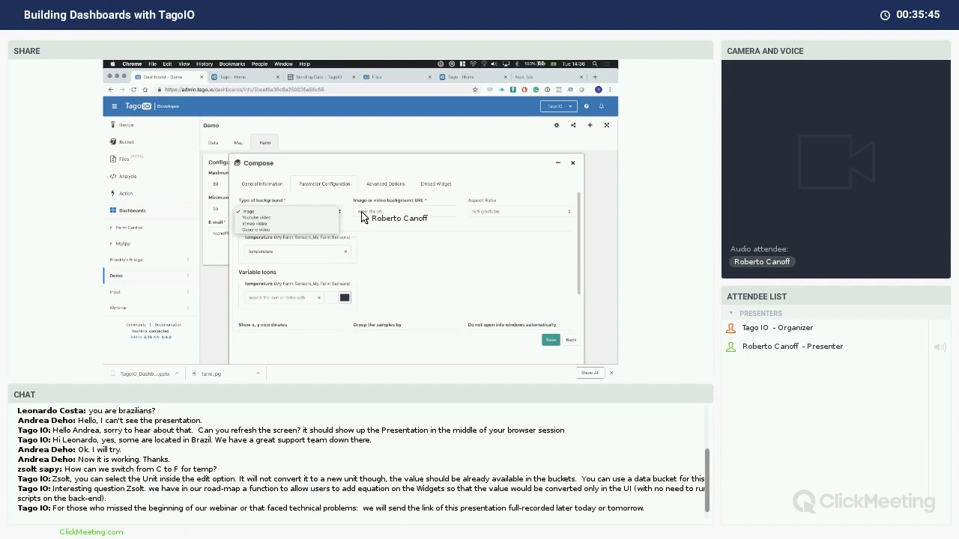
{"action": "left_click", "coordinate": [299, 211]}
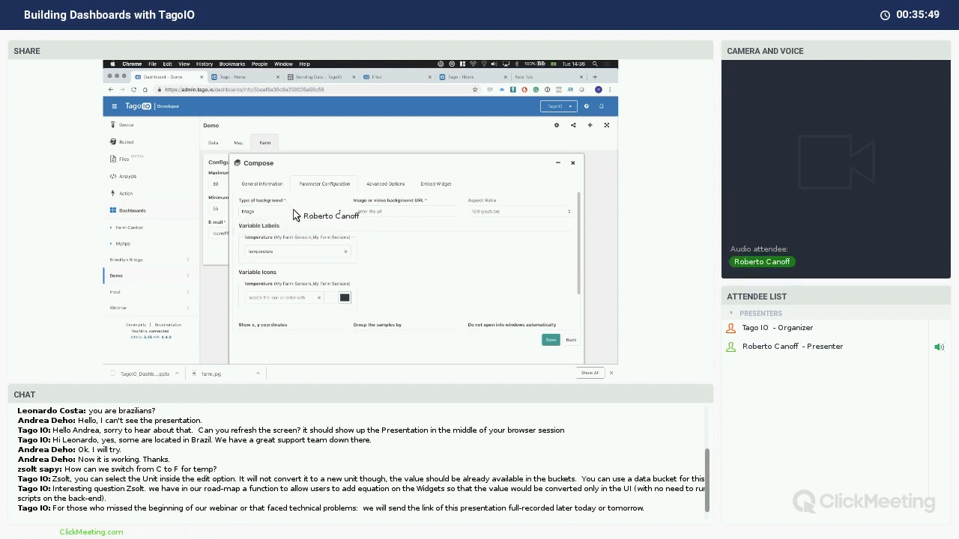
{"action": "left_click", "coordinate": [383, 78]}
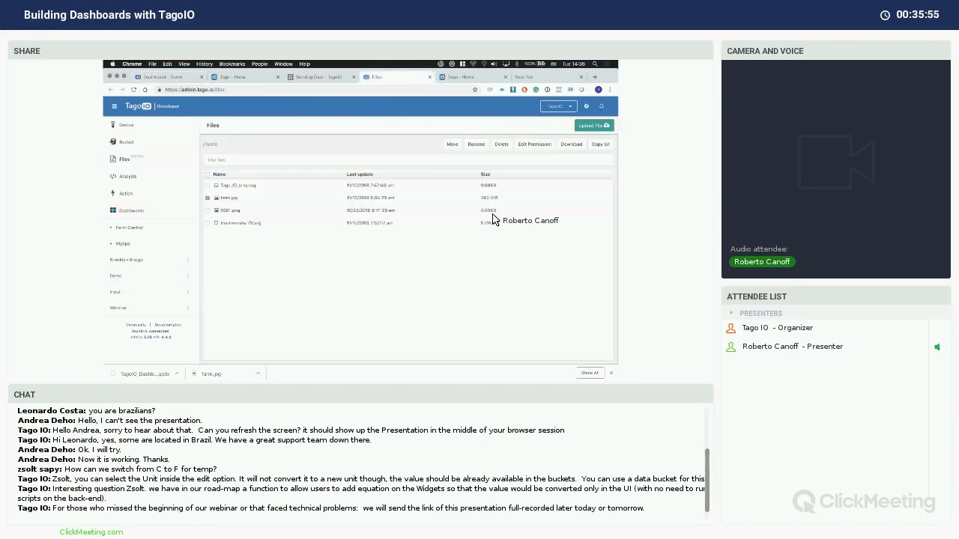
{"action": "left_click", "coordinate": [600, 144]}
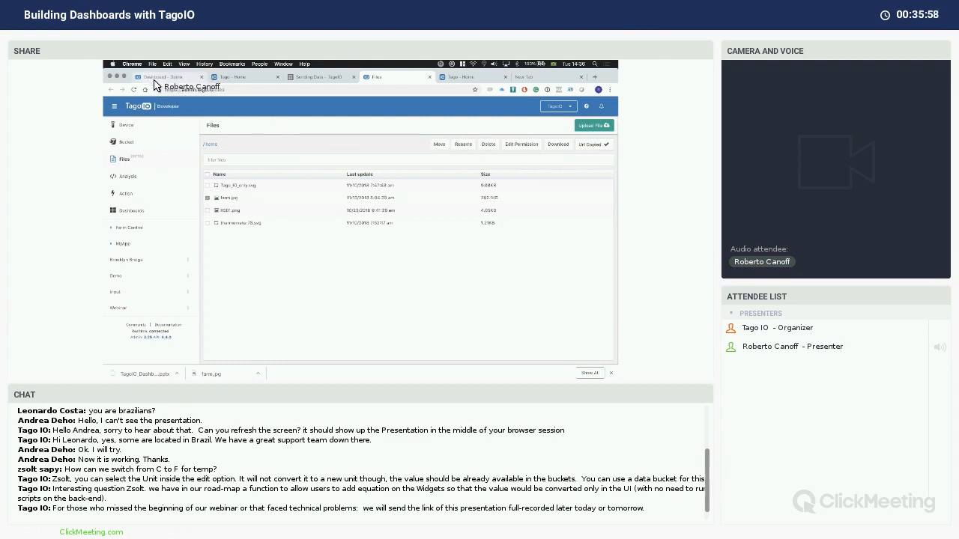
{"action": "key", "text": "super+1"}
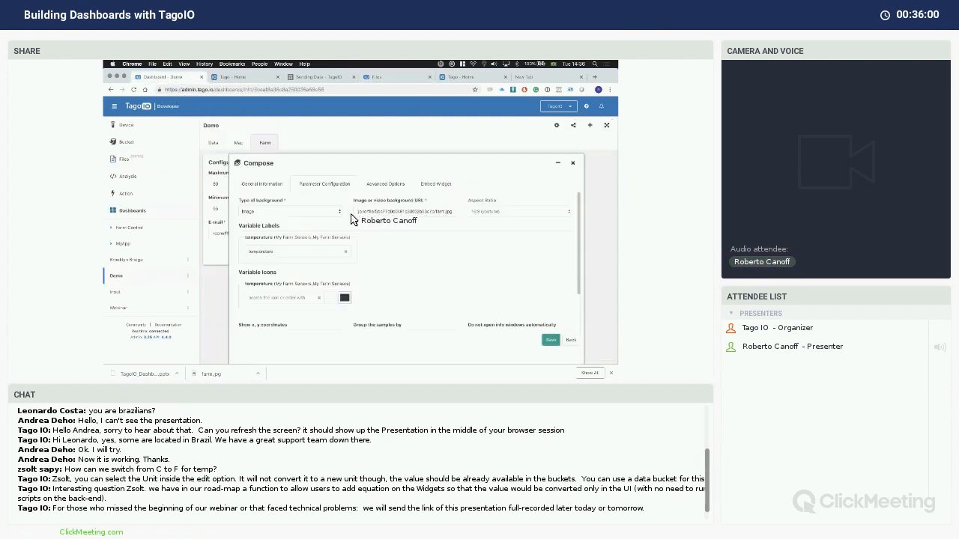
{"action": "left_click", "coordinate": [341, 212]}
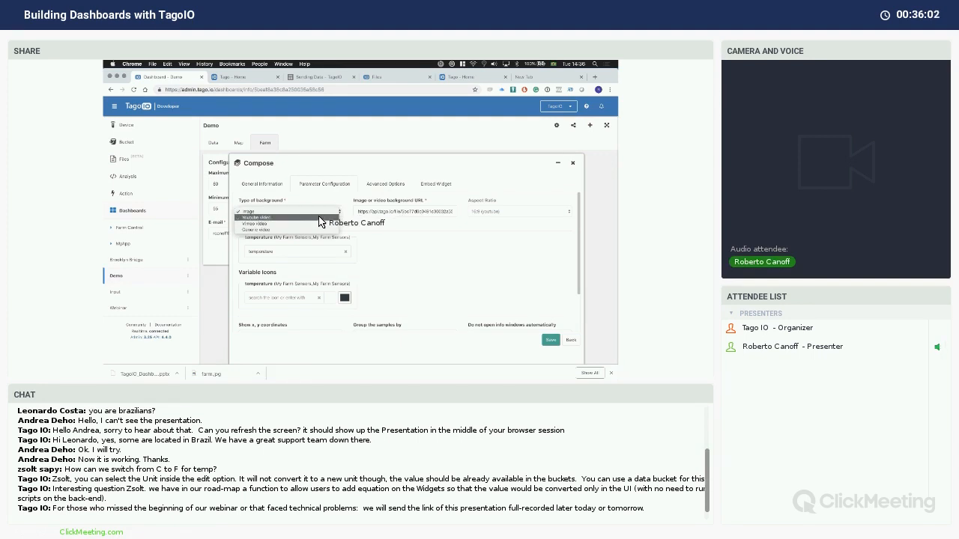
{"action": "left_click", "coordinate": [335, 211]}
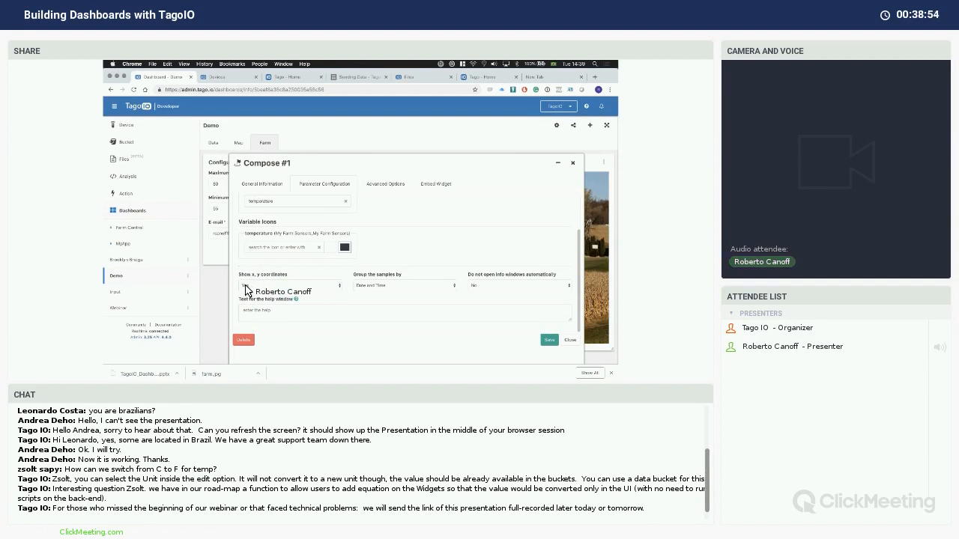
Save the Compose #1 widget with Show x, y coordinates set to Yes
{"action": "left_click", "coordinate": [551, 340]}
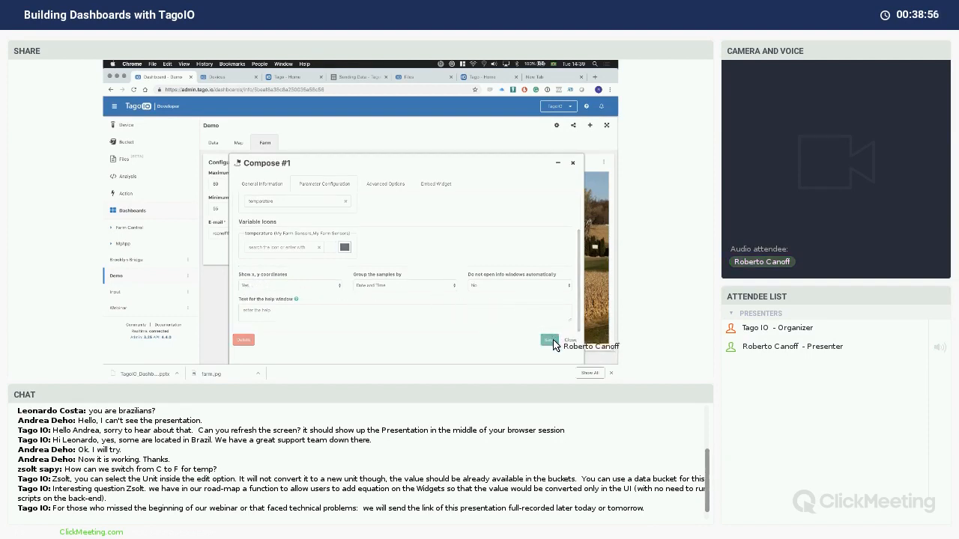
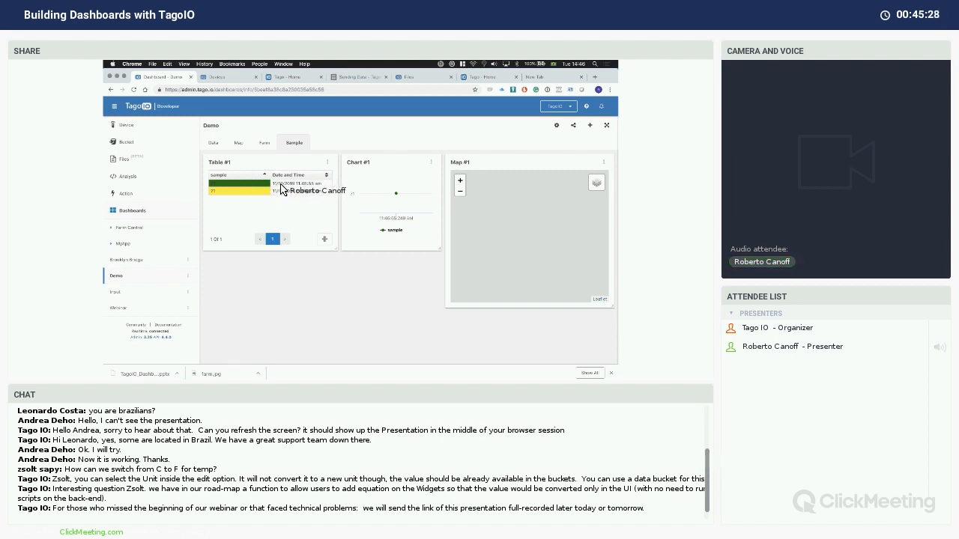
Add a location object to the sample variable's JSON data package for My Farm Sensors in the Device Emulator
{"action": "mouse_move", "coordinate": [395, 196]}
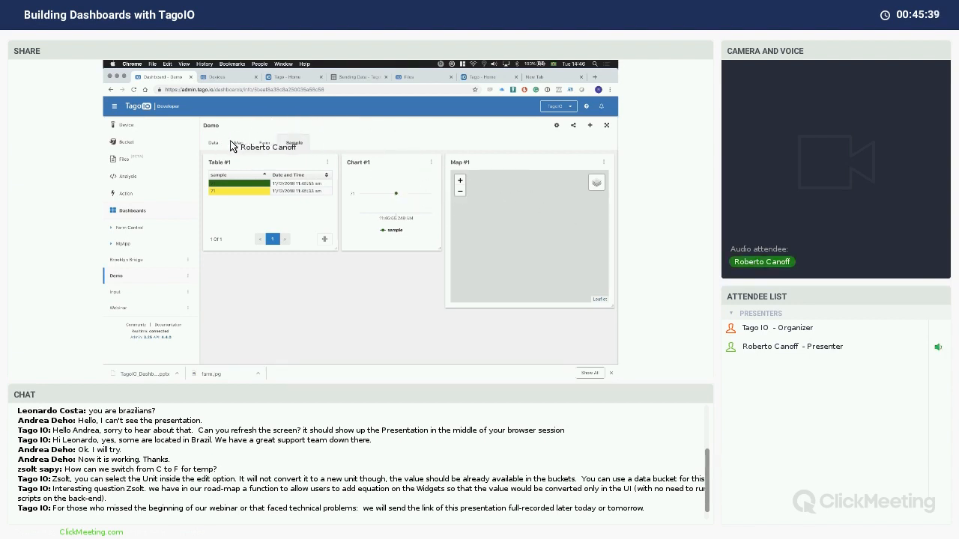
{"action": "left_click", "coordinate": [222, 77]}
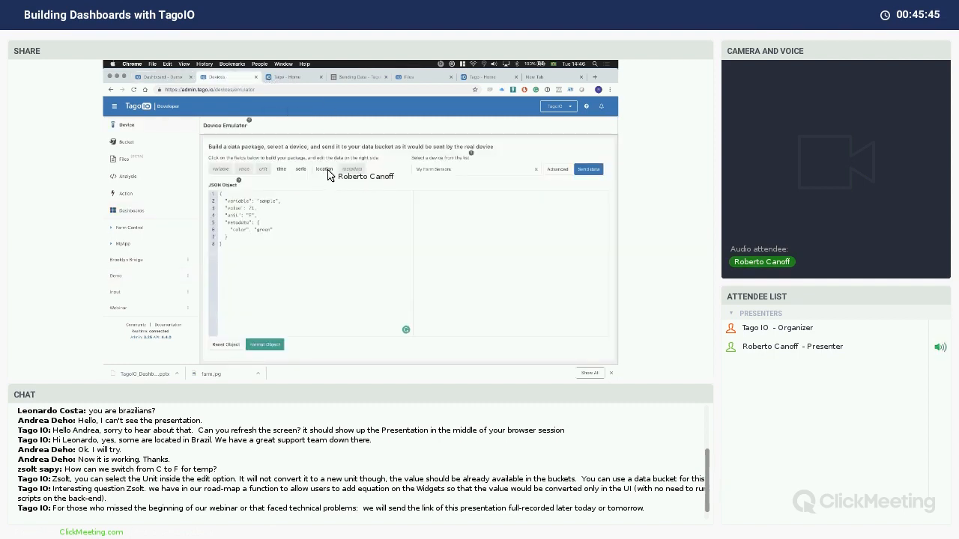
{"action": "left_click", "coordinate": [328, 171]}
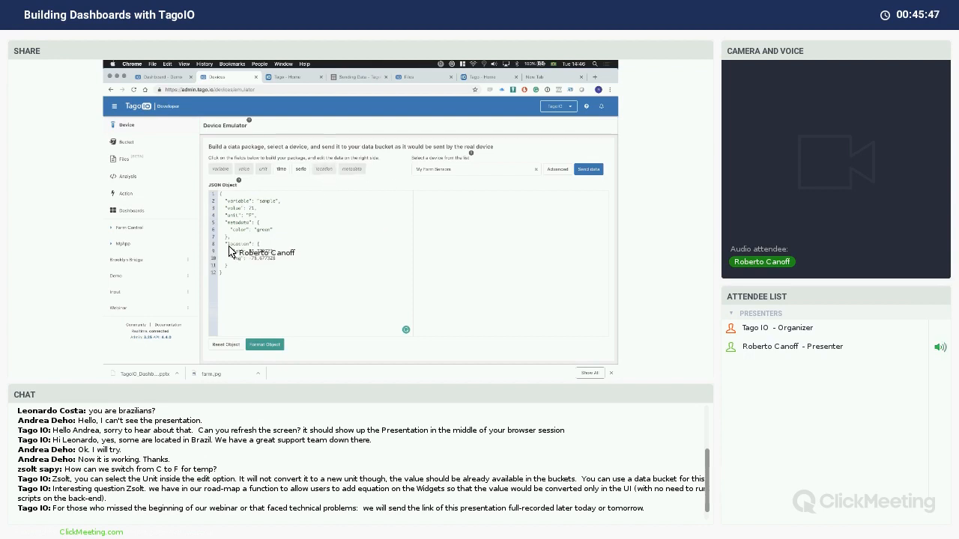
Send the sample data package with its location to My Farm Sensors and check its marker on the Demo dashboard's Map #1
{"action": "left_click_drag", "start_coordinate": [223, 244], "coordinate": [246, 269]}
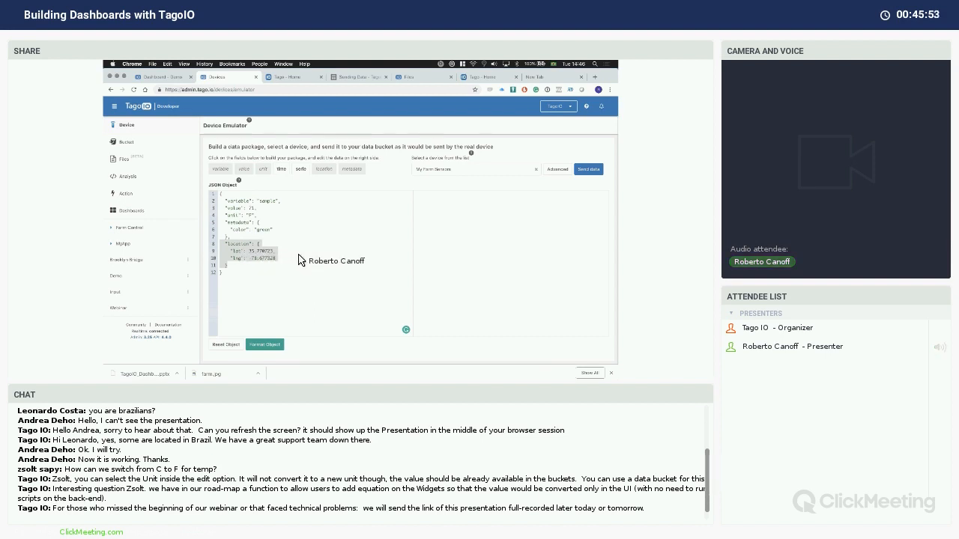
{"action": "left_click", "coordinate": [585, 171]}
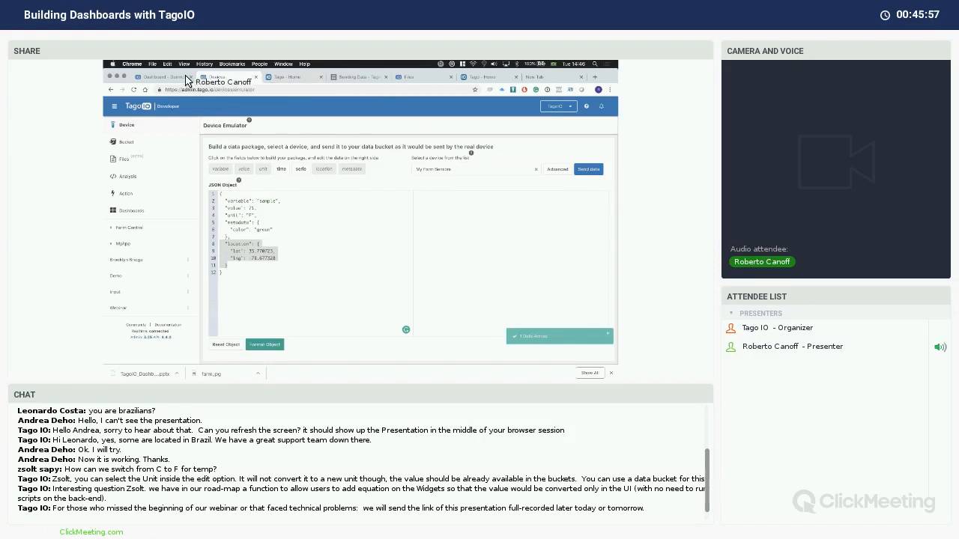
{"action": "left_click", "coordinate": [176, 78]}
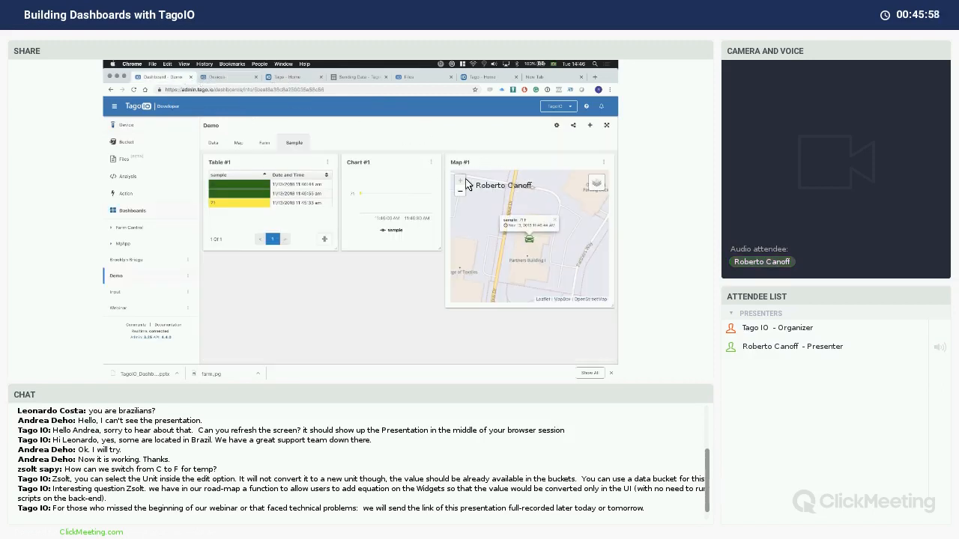
{"action": "left_click", "coordinate": [530, 240]}
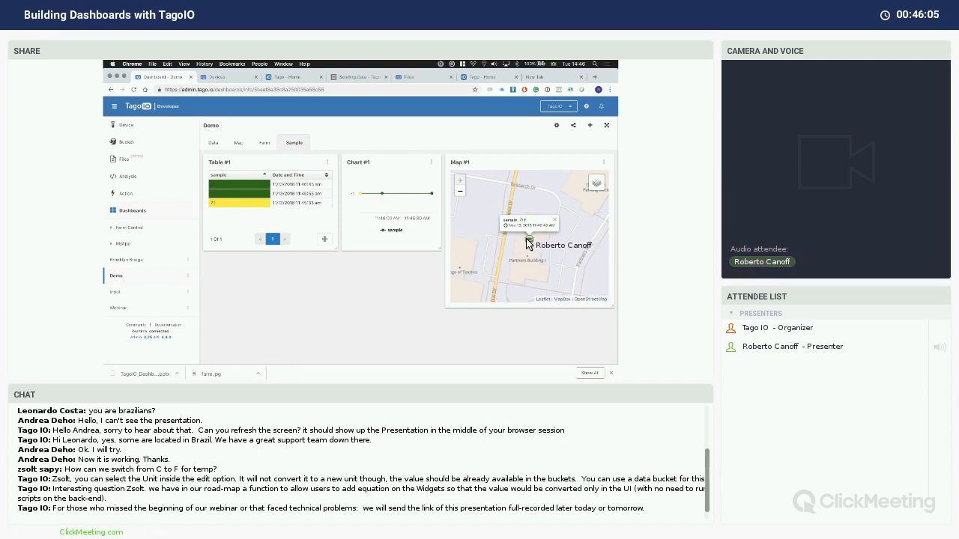
Search the Help Center for "map" and read the map widget article's color and icon options
{"action": "left_click", "coordinate": [587, 109]}
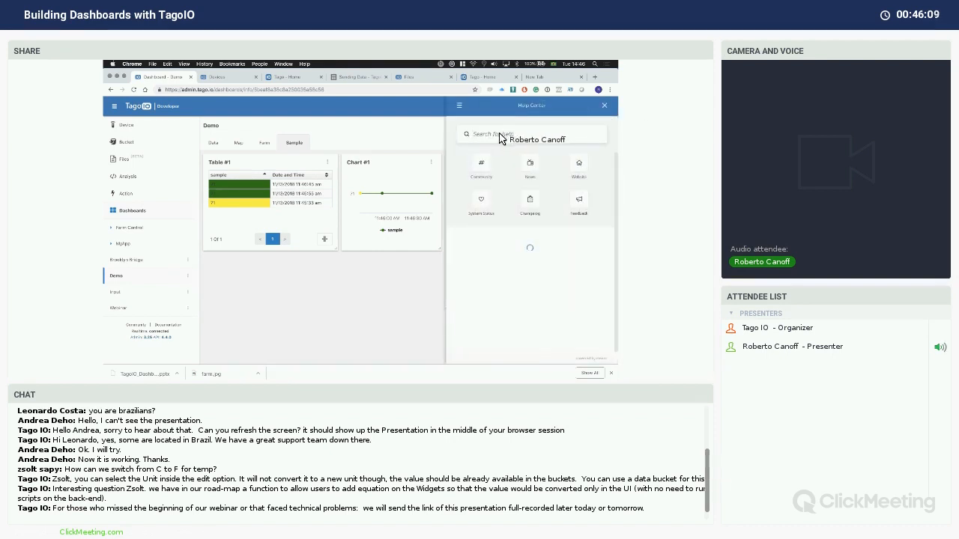
{"action": "left_click", "coordinate": [497, 135]}
{"action": "type", "text": "map"}
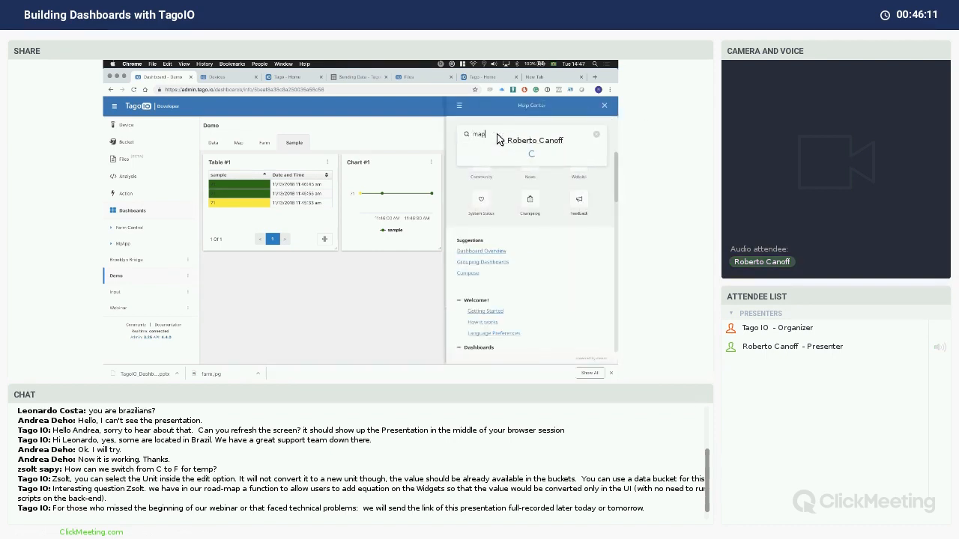
{"action": "left_click", "coordinate": [470, 152]}
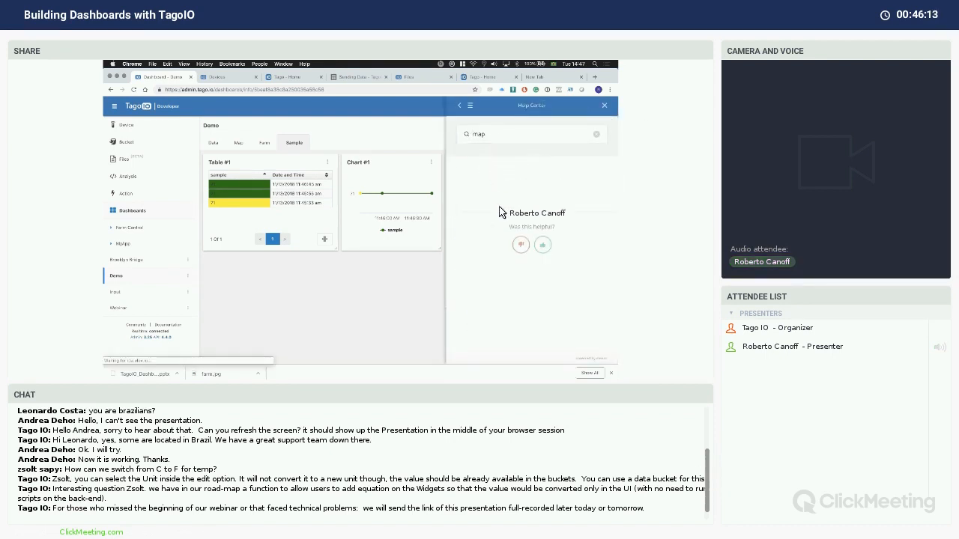
{"action": "scroll", "coordinate": [510, 261], "scroll_direction": "down", "scroll_amount": 10}
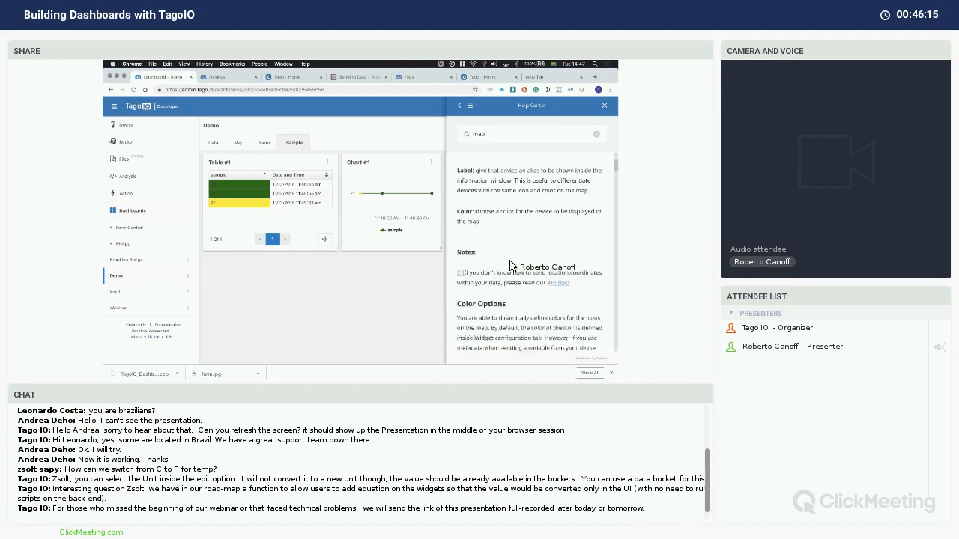
{"action": "scroll", "coordinate": [512, 265], "scroll_direction": "down", "scroll_amount": 2}
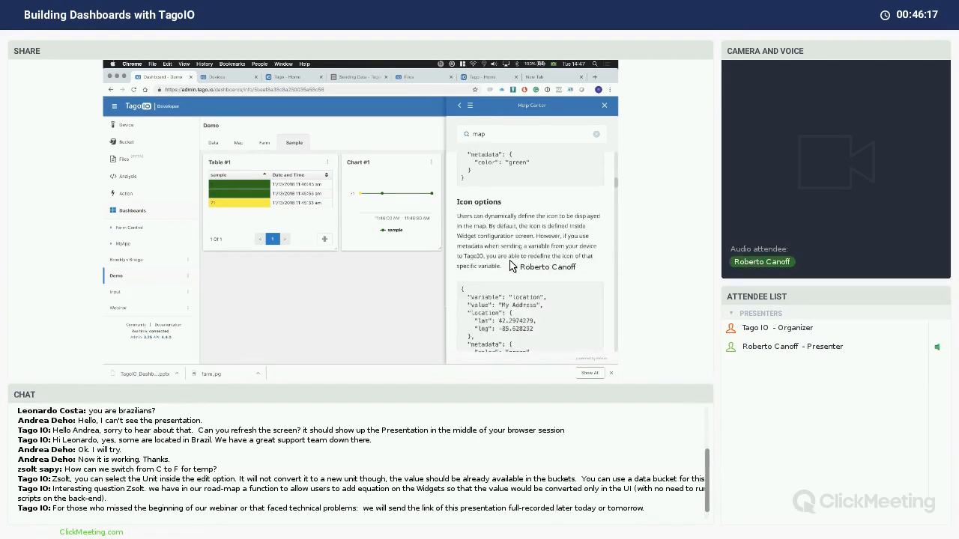
{"action": "scroll", "coordinate": [510, 265], "scroll_direction": "down", "scroll_amount": 4}
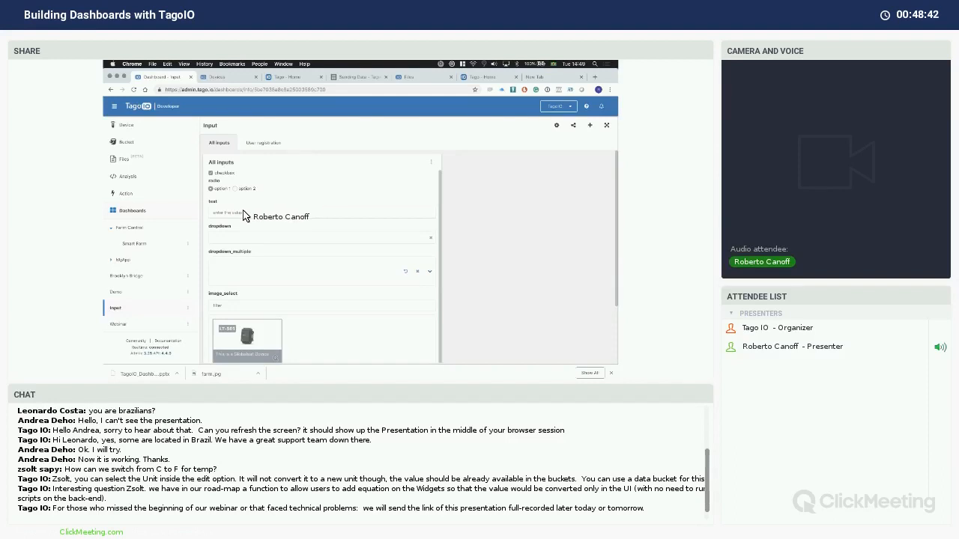
In the All inputs form, choose option 3 for dropdown and options 1, 2 and 3 for dropdown_multiple
{"action": "left_click", "coordinate": [243, 237]}
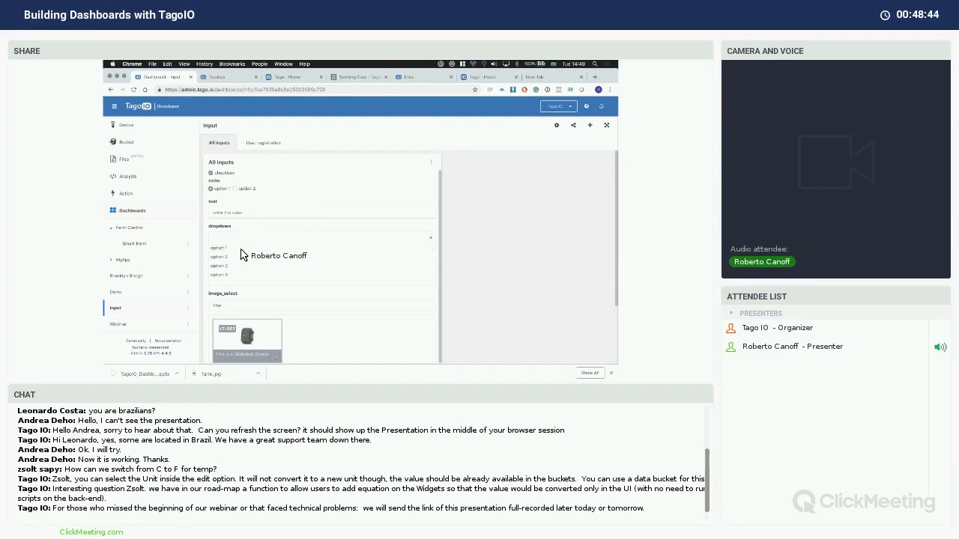
{"action": "left_click", "coordinate": [241, 266]}
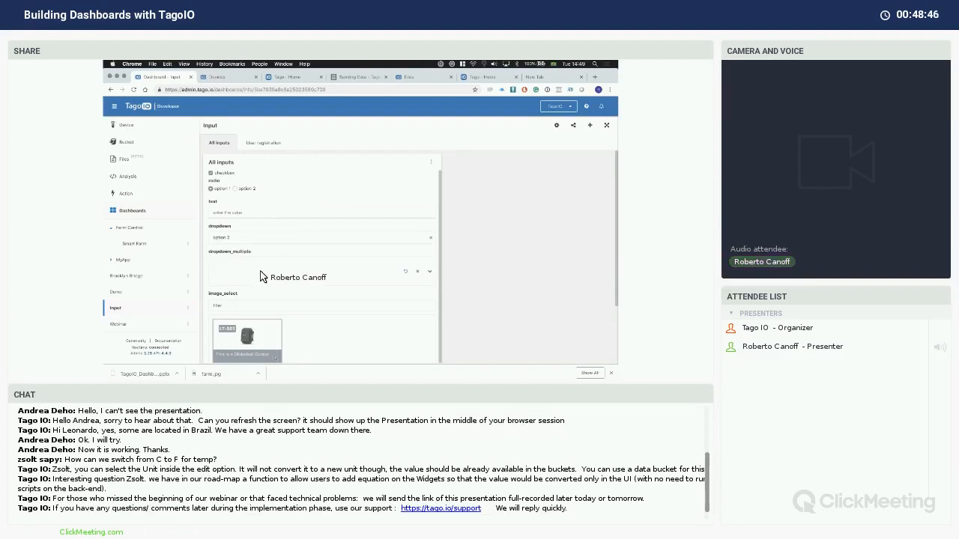
{"action": "left_click", "coordinate": [251, 273]}
{"action": "left_click", "coordinate": [224, 302]}
{"action": "left_click", "coordinate": [228, 303]}
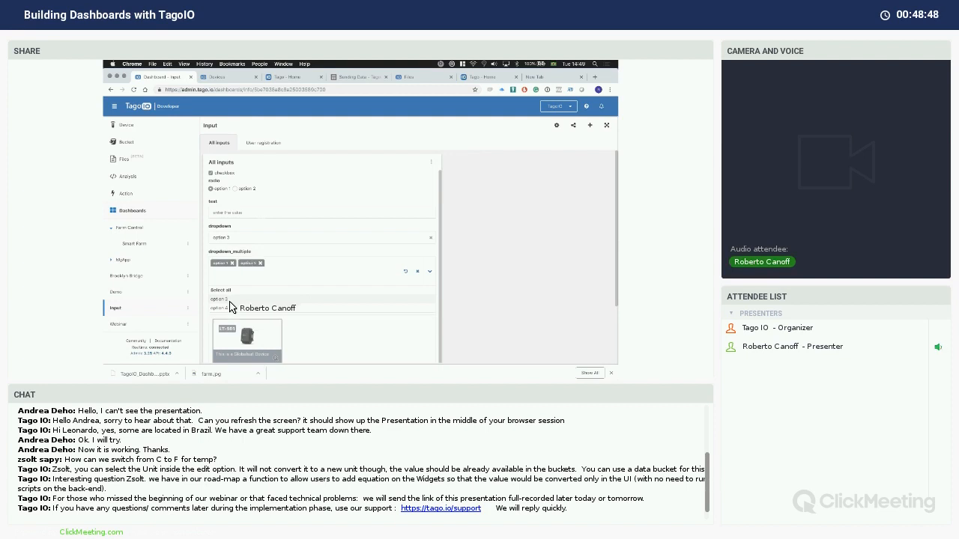
{"action": "left_click", "coordinate": [229, 300]}
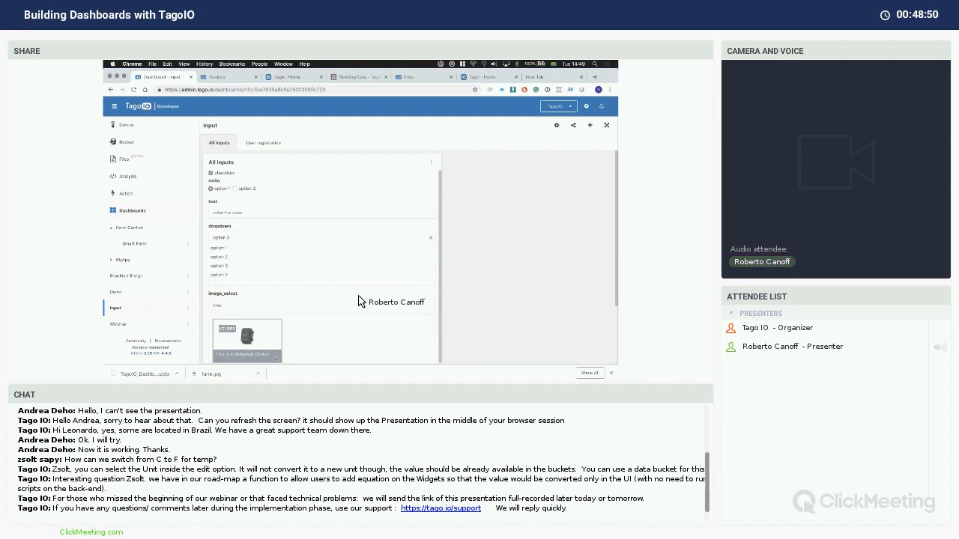
Select the device image in image_select and fill in the address field with a suggested street address
{"action": "scroll", "coordinate": [374, 322], "scroll_direction": "down", "scroll_amount": 2}
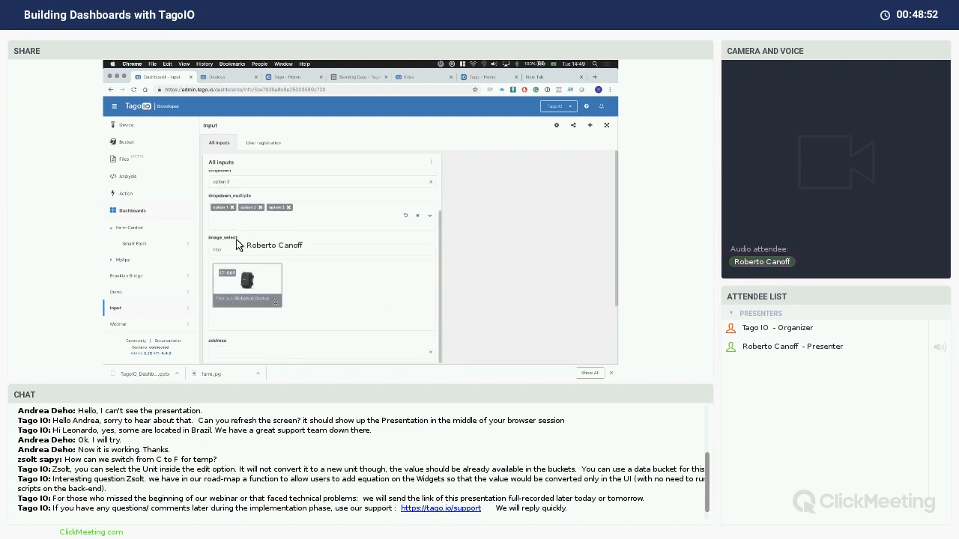
{"action": "left_click", "coordinate": [249, 280]}
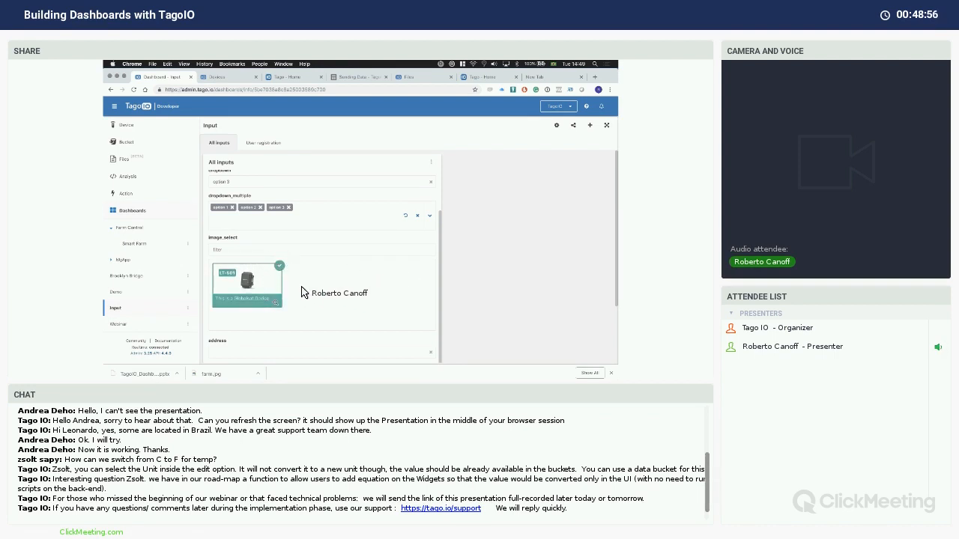
{"action": "scroll", "coordinate": [317, 311], "scroll_direction": "down", "scroll_amount": 1}
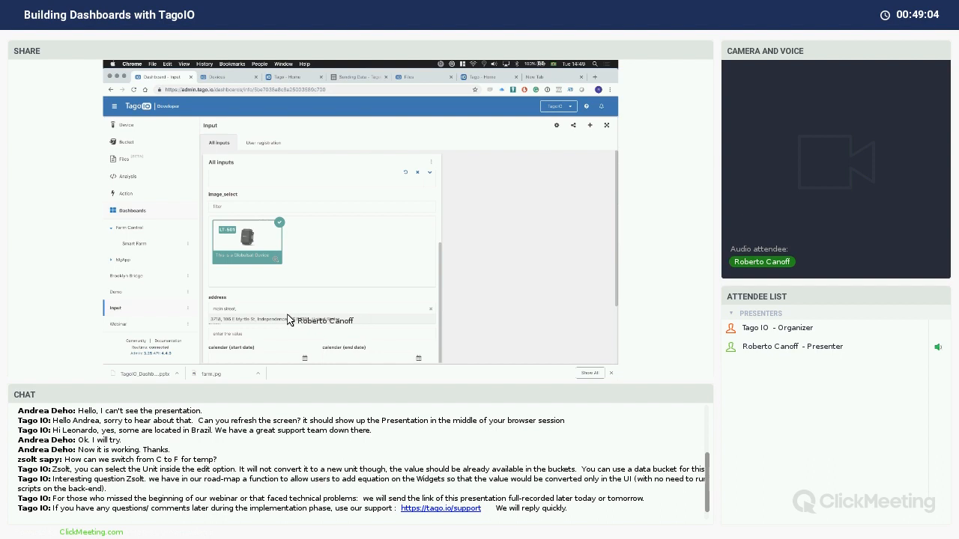
{"action": "left_click", "coordinate": [249, 320]}
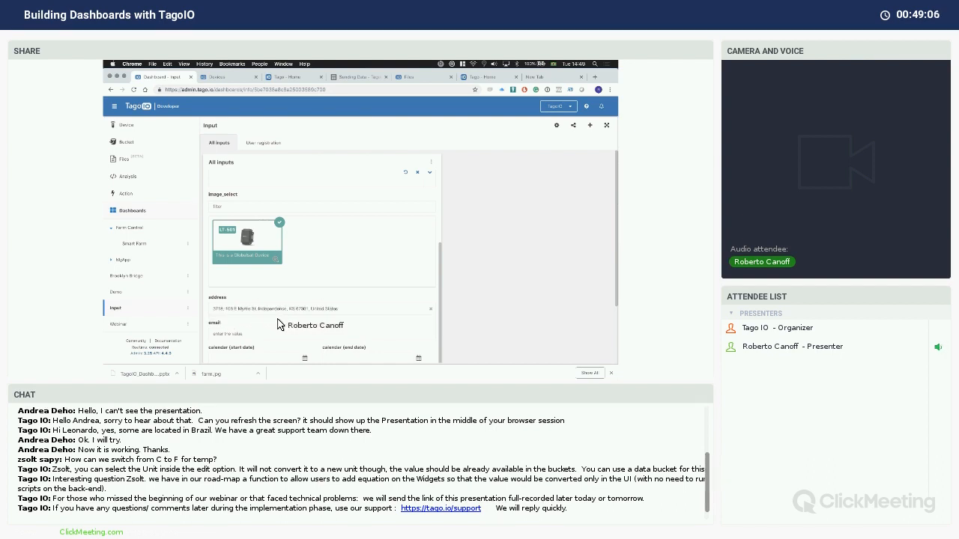
Examine the start date and end date calendars and the device field of the All inputs form
{"action": "scroll", "coordinate": [319, 323], "scroll_direction": "down", "scroll_amount": 3}
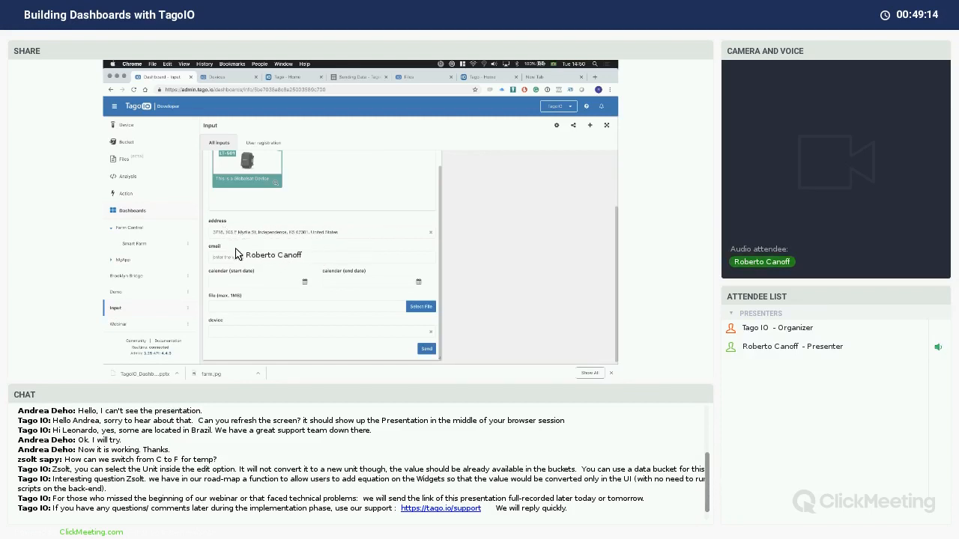
{"action": "left_click", "coordinate": [263, 283]}
{"action": "left_click", "coordinate": [365, 286]}
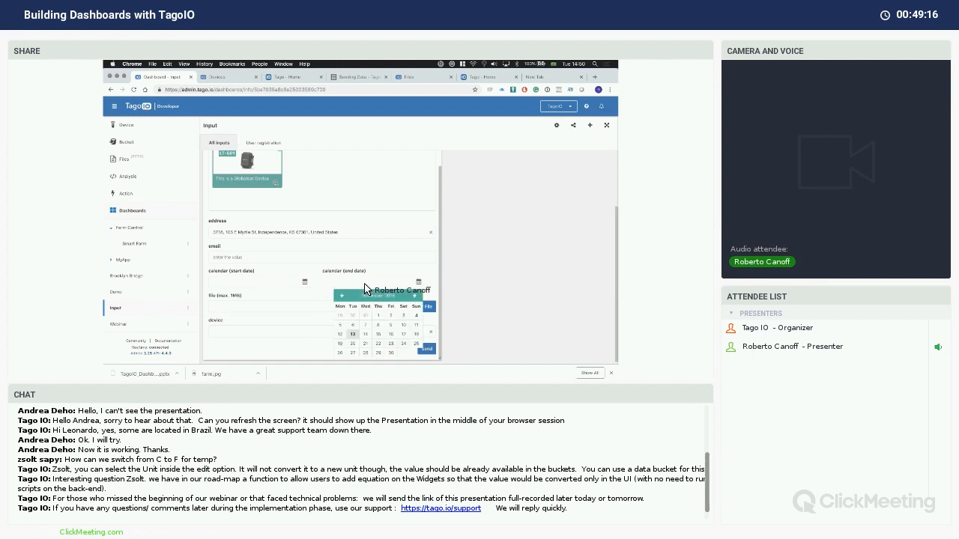
{"action": "left_click", "coordinate": [272, 288]}
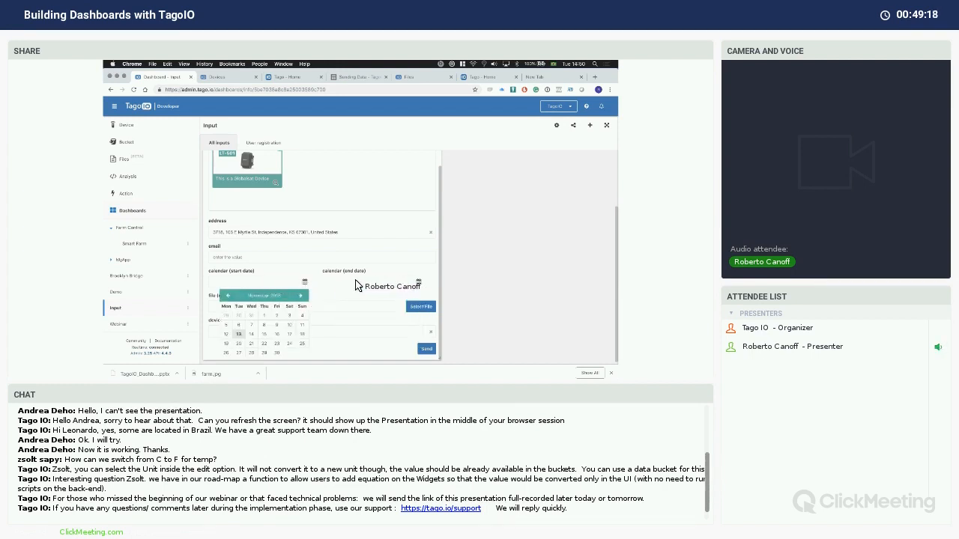
{"action": "left_click", "coordinate": [358, 286]}
{"action": "left_click", "coordinate": [370, 282]}
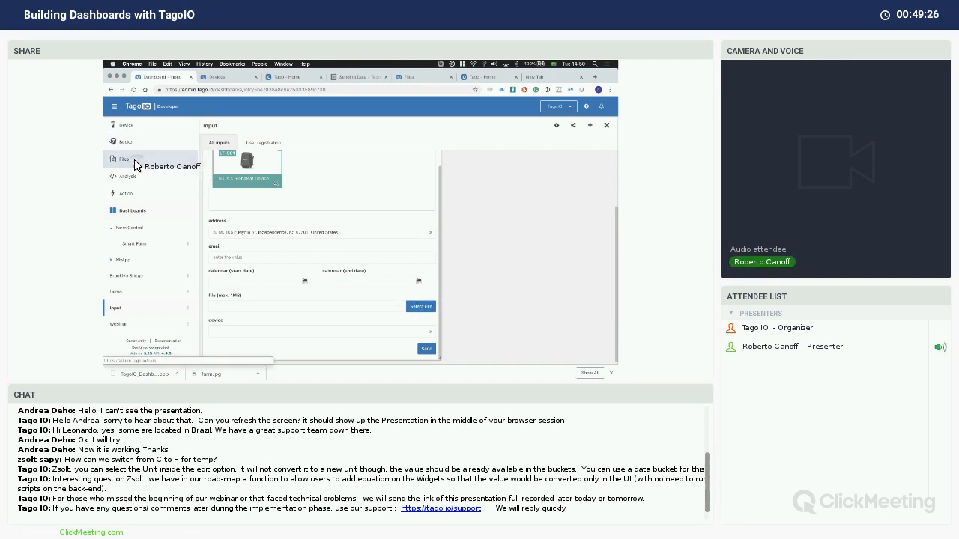
{"action": "left_click", "coordinate": [251, 337]}
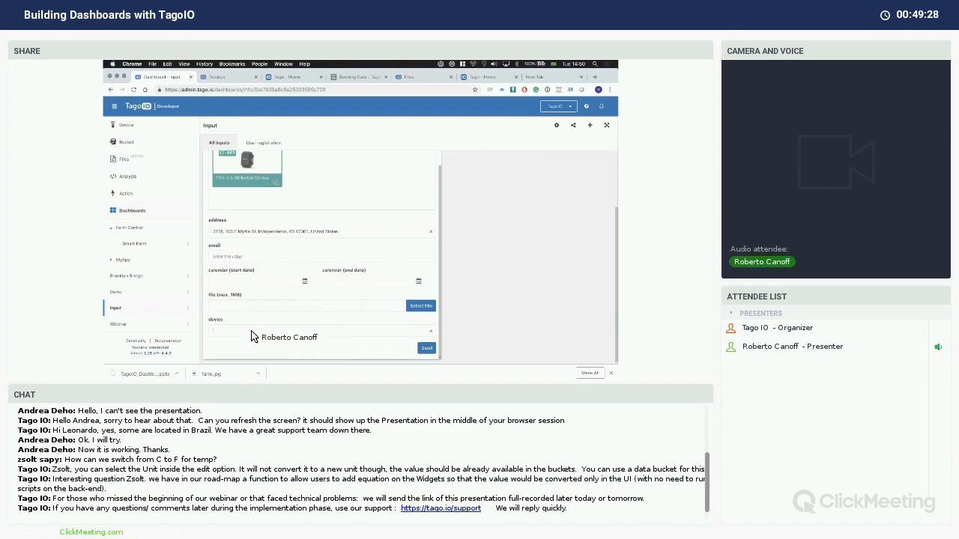